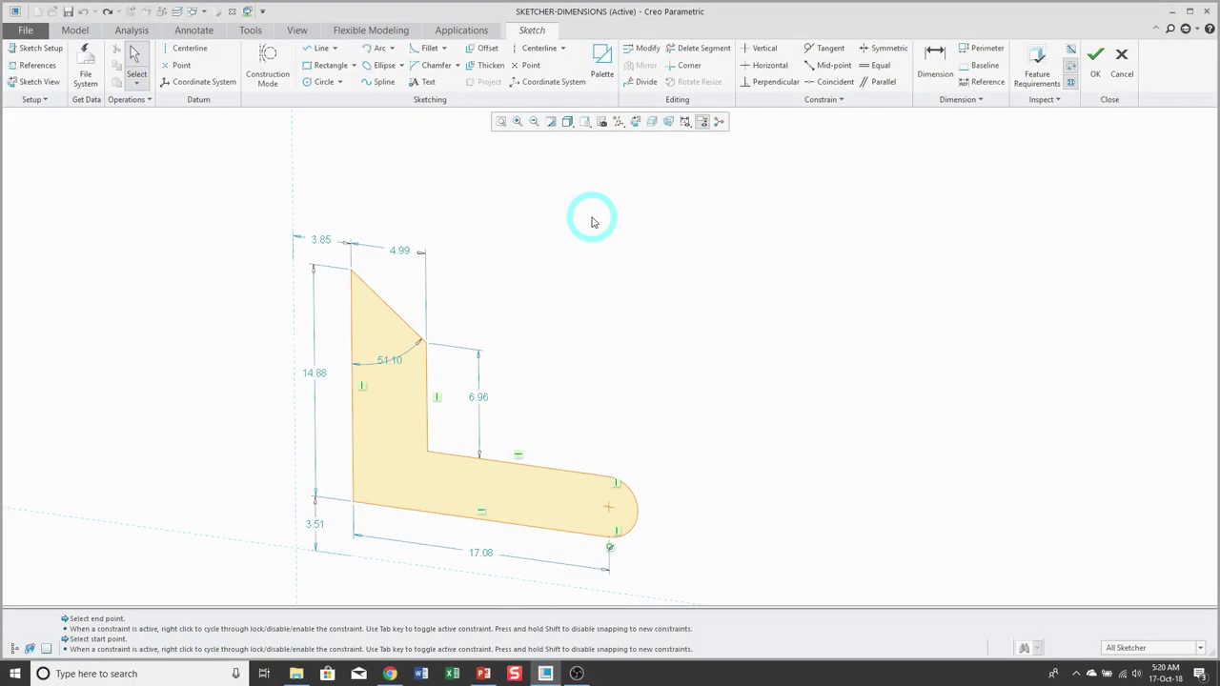
- Sketch a horizontal line about 18.5 long above the L-shaped profile and finish the Line command
right_click(591, 220)
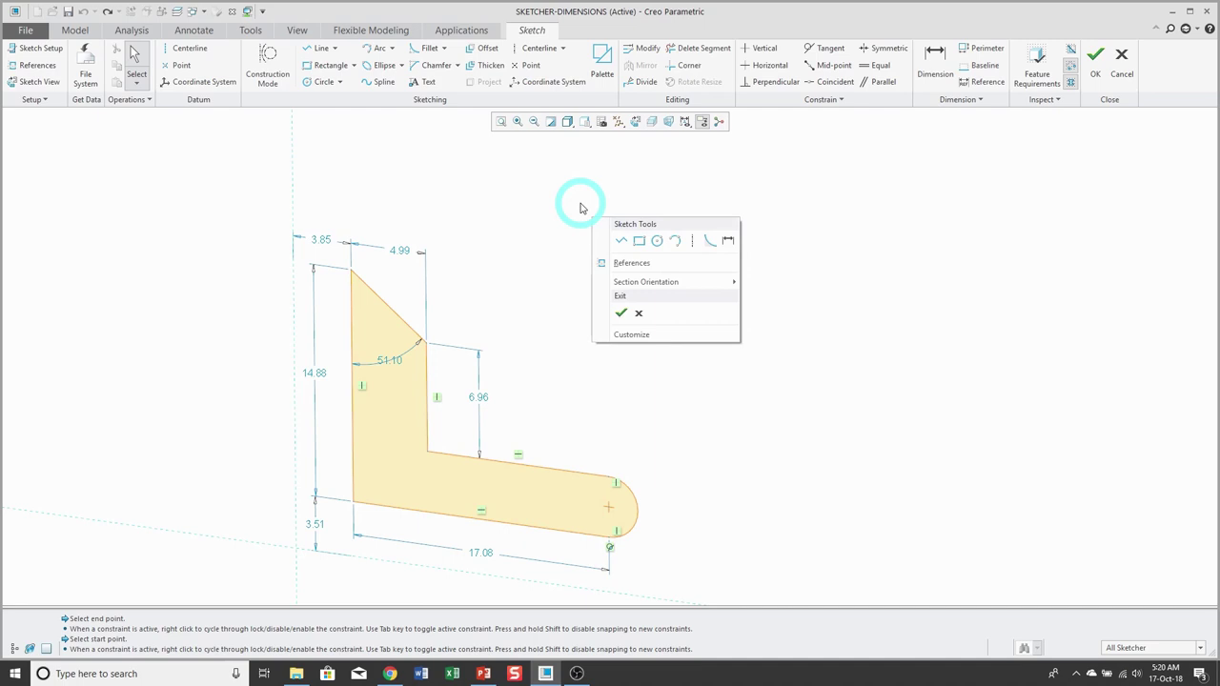
left_click(623, 242)
left_click(459, 199)
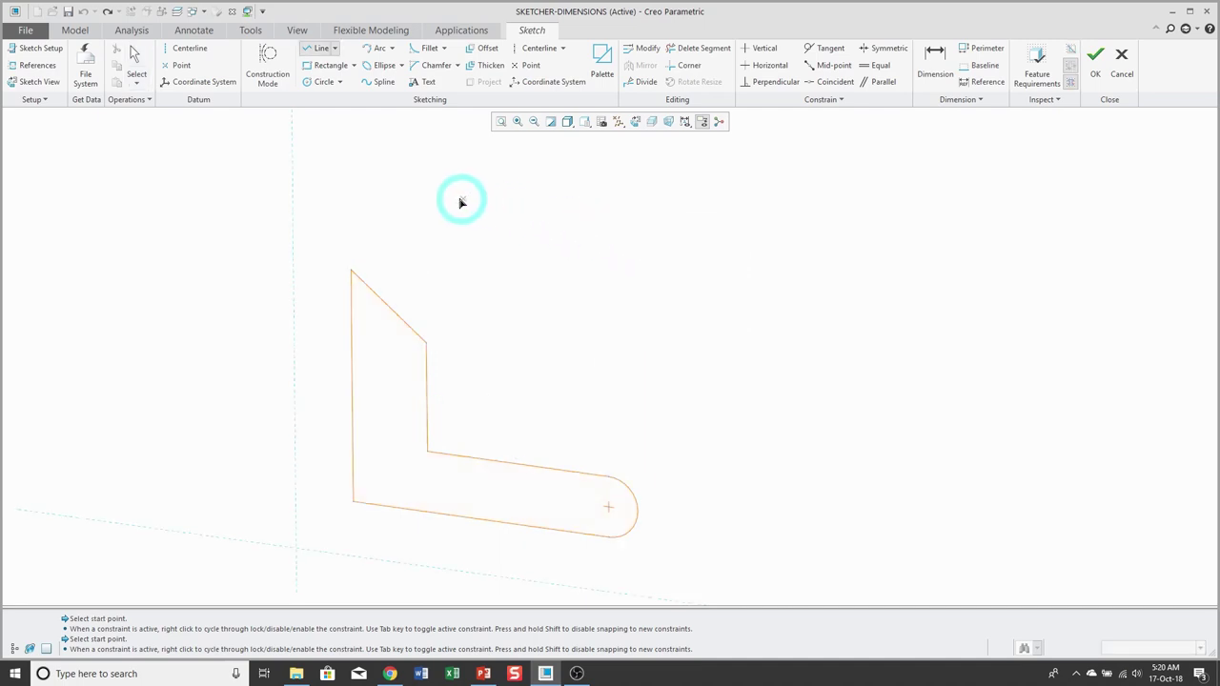
left_click(736, 236)
middle_click(886, 219)
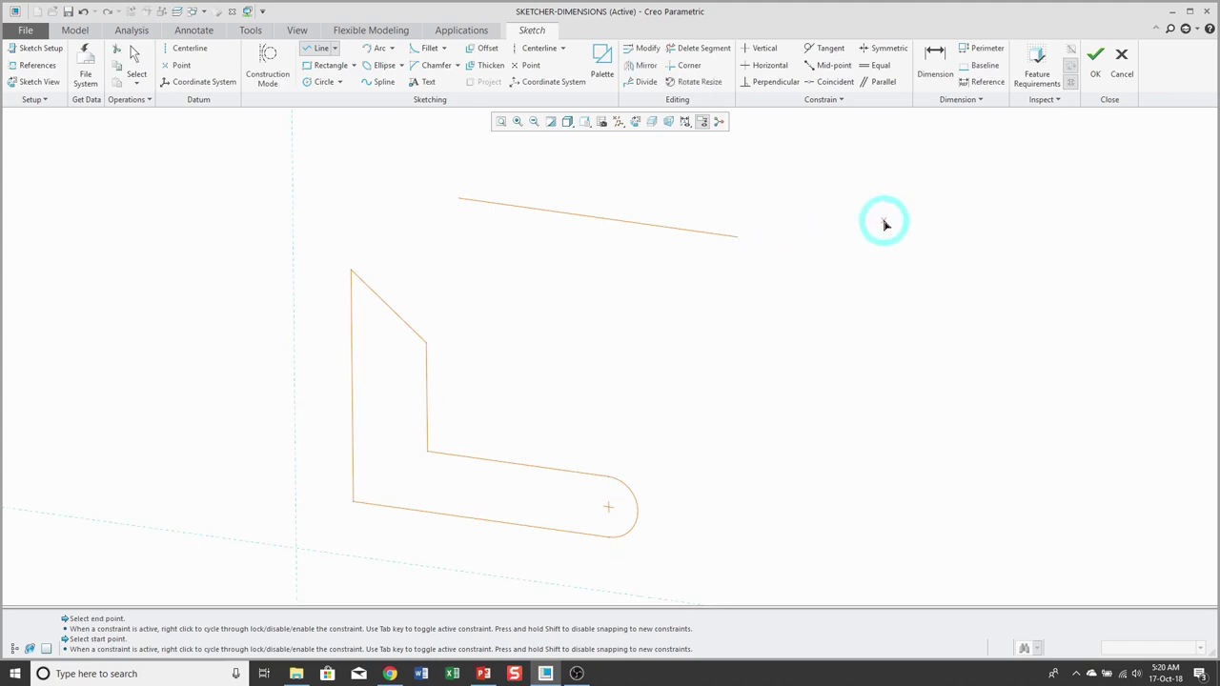
middle_click(877, 230)
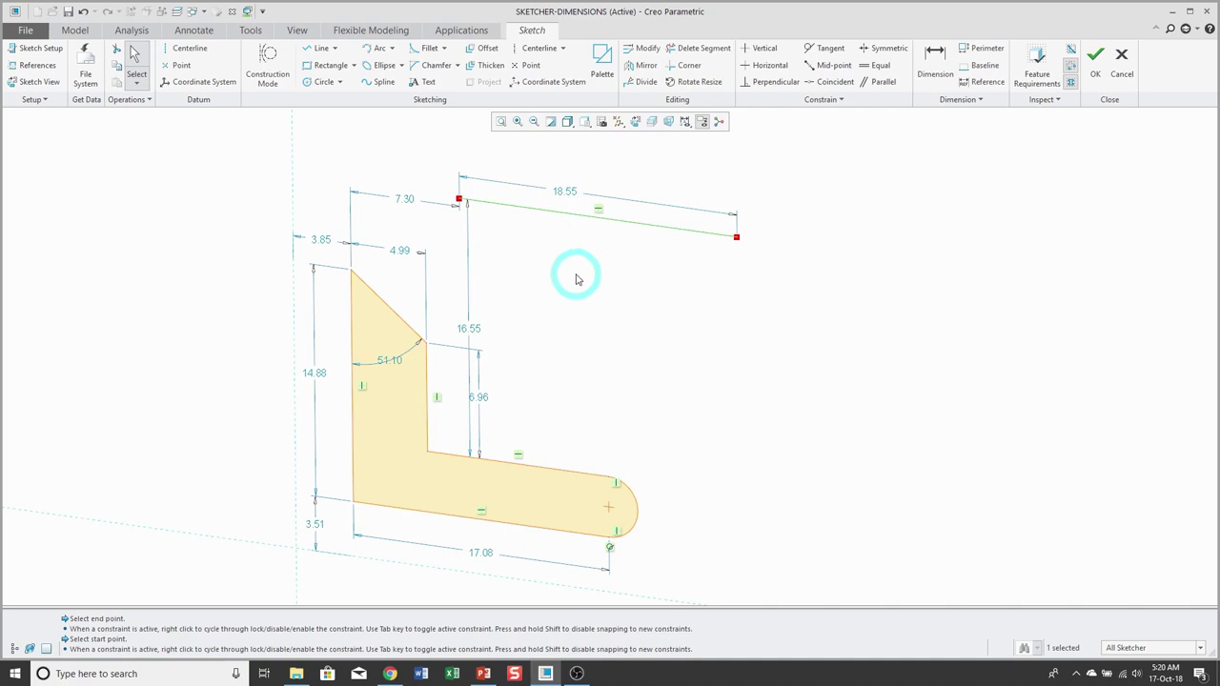
- Set the length of the new horizontal line above the profile to 25
double_click(561, 191)
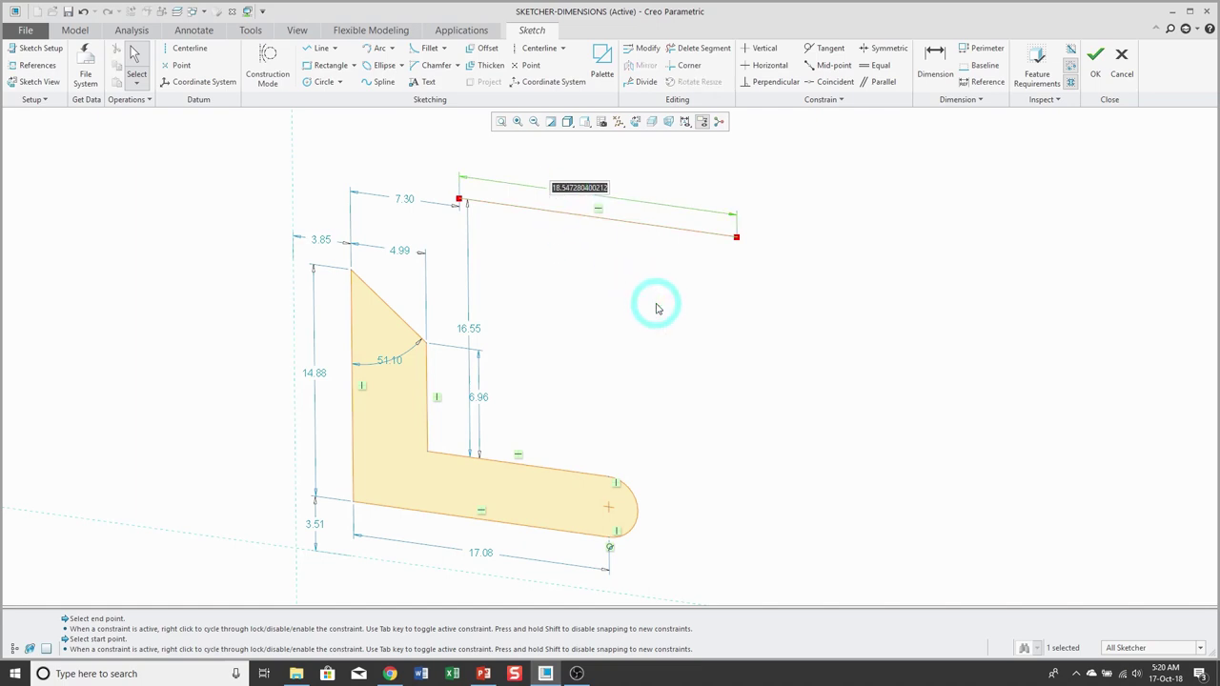
type("25")
key("Return")
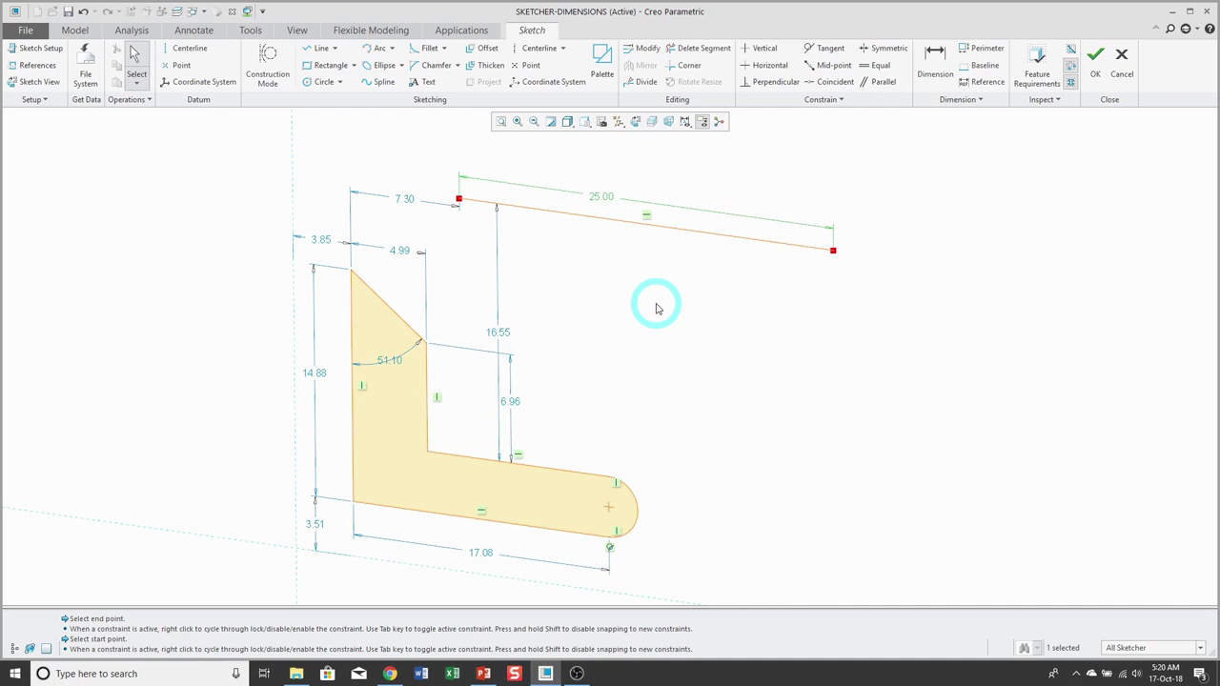
- Convert the height dimension of the profile's long vertical edge to strong with a value of 16
left_click(312, 375)
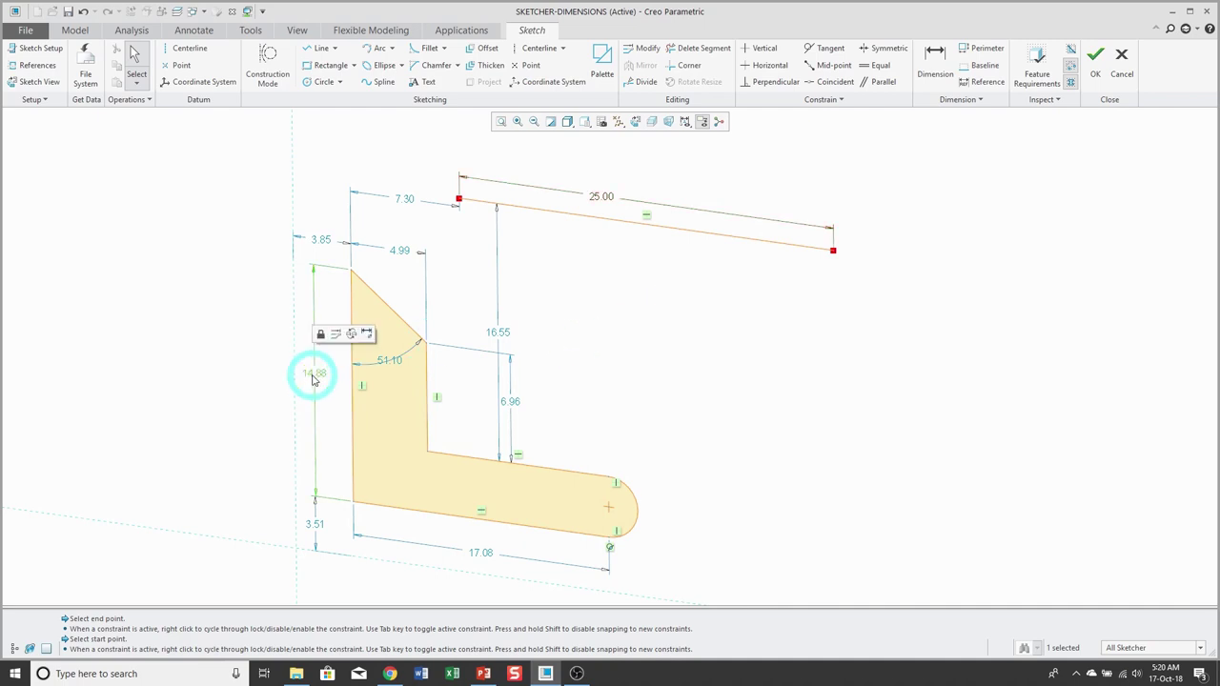
left_click(368, 334)
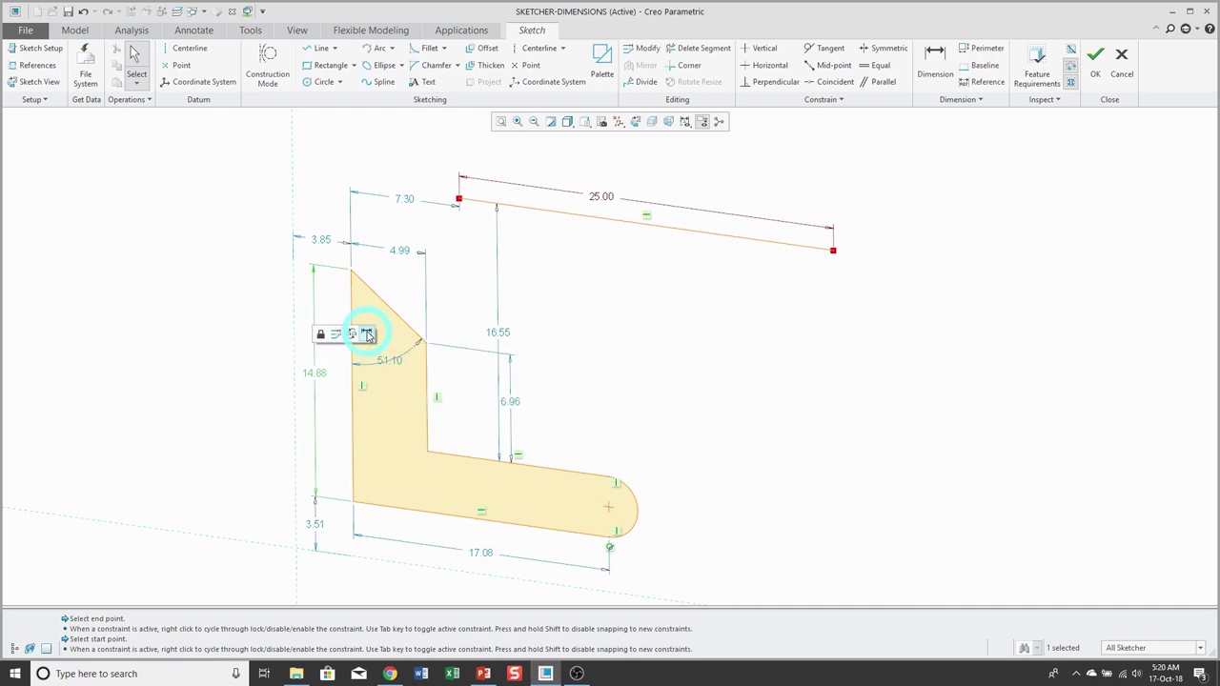
type("16")
left_click(732, 369)
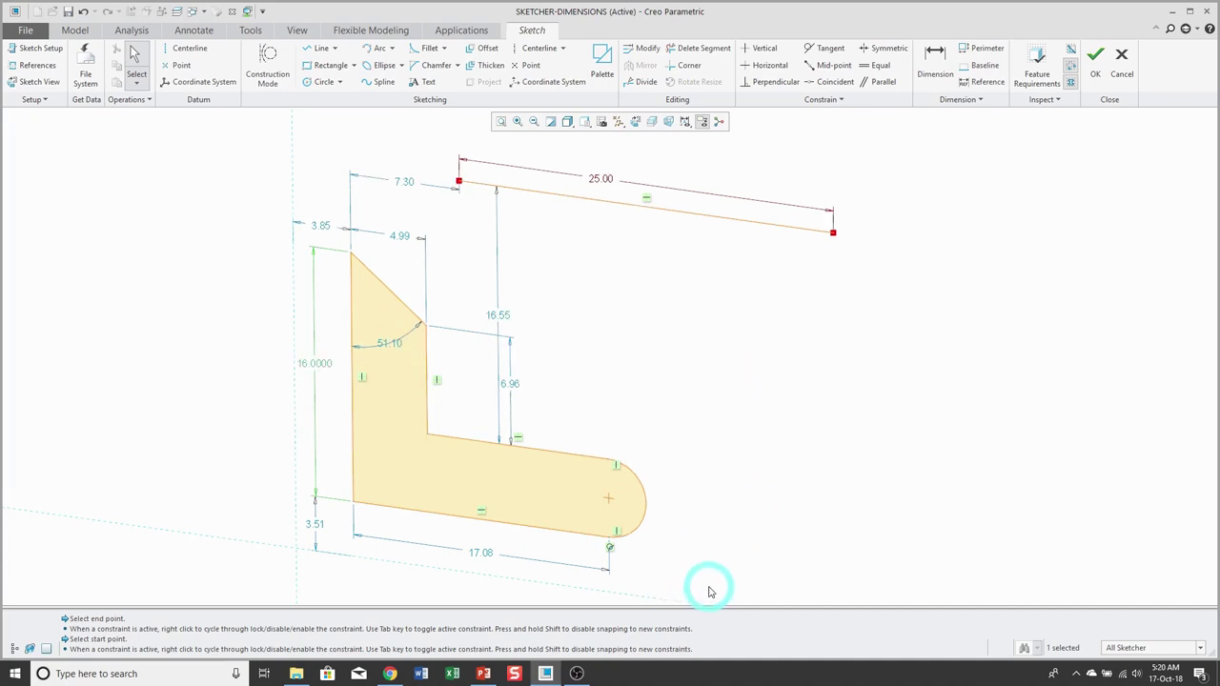
- Convert the inner vertical edge's dimension to strong with a value of 8
left_click(520, 384)
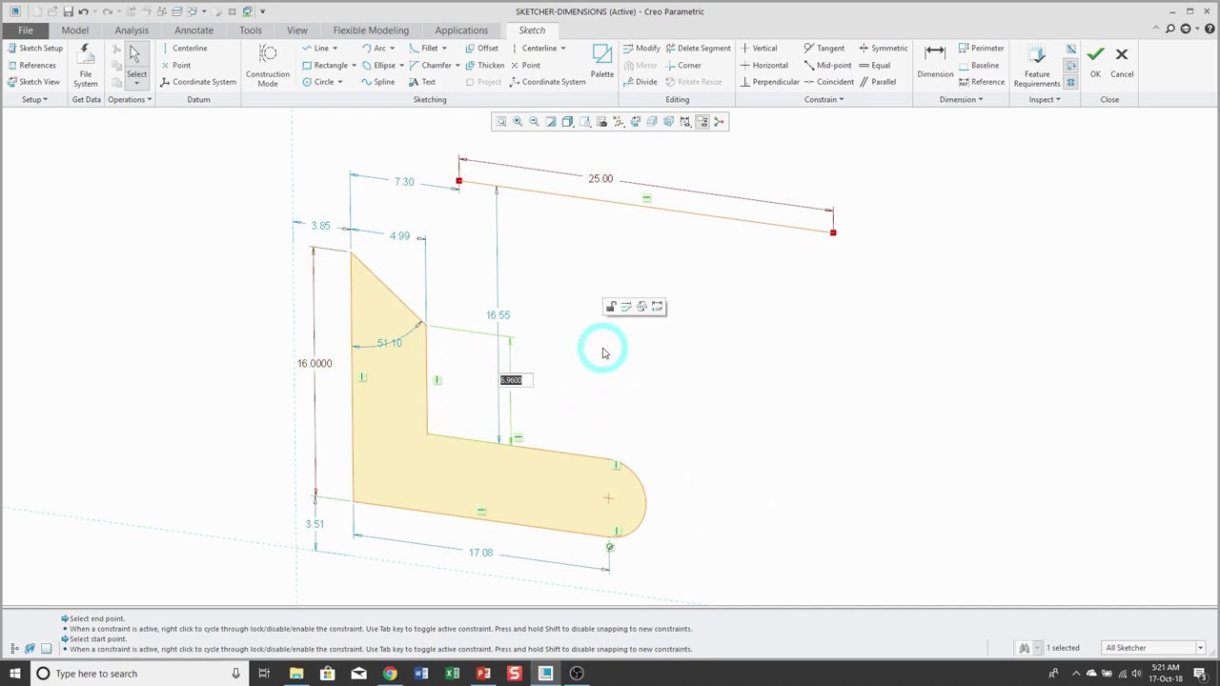
type("8")
key("Return")
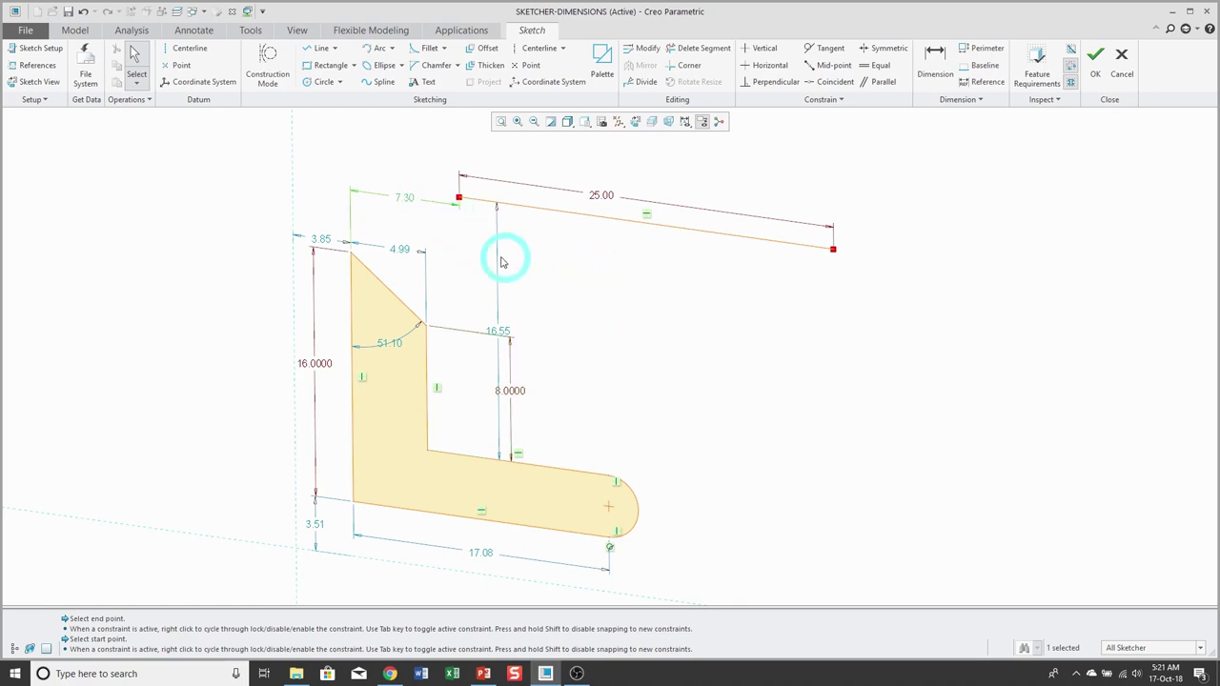
- Select everything in the sketch and convert the weak dimensions to strong
left_click(320, 239, "ctrl")
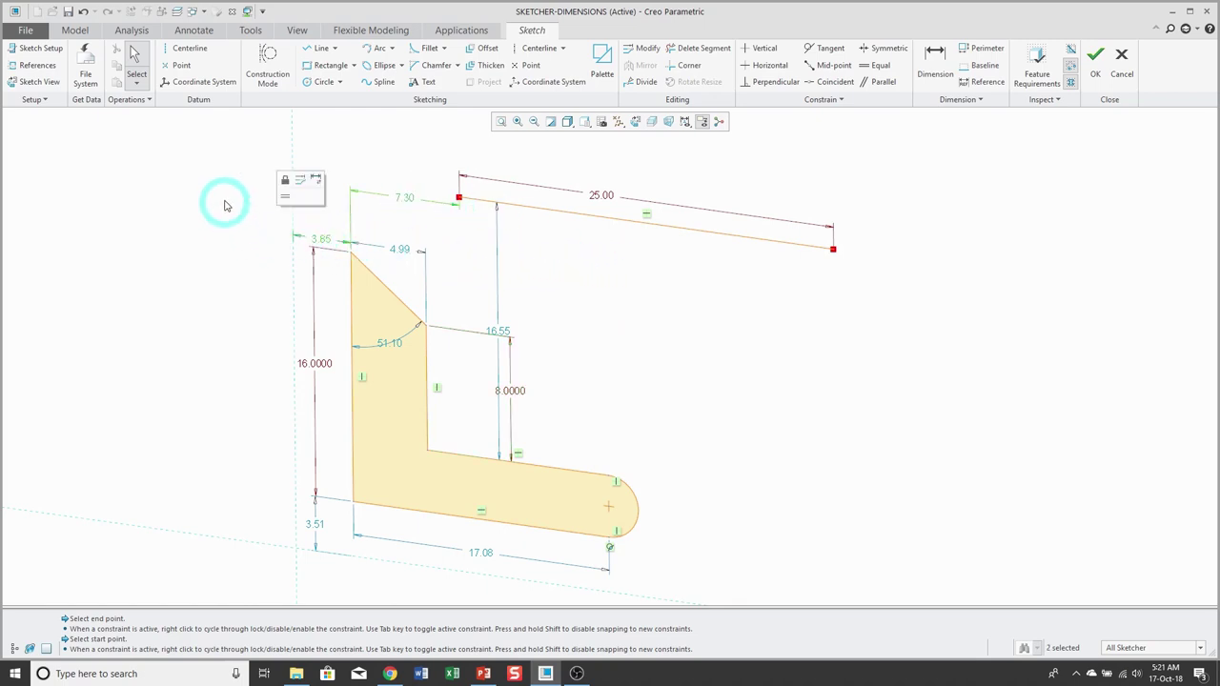
key("ctrl+a")
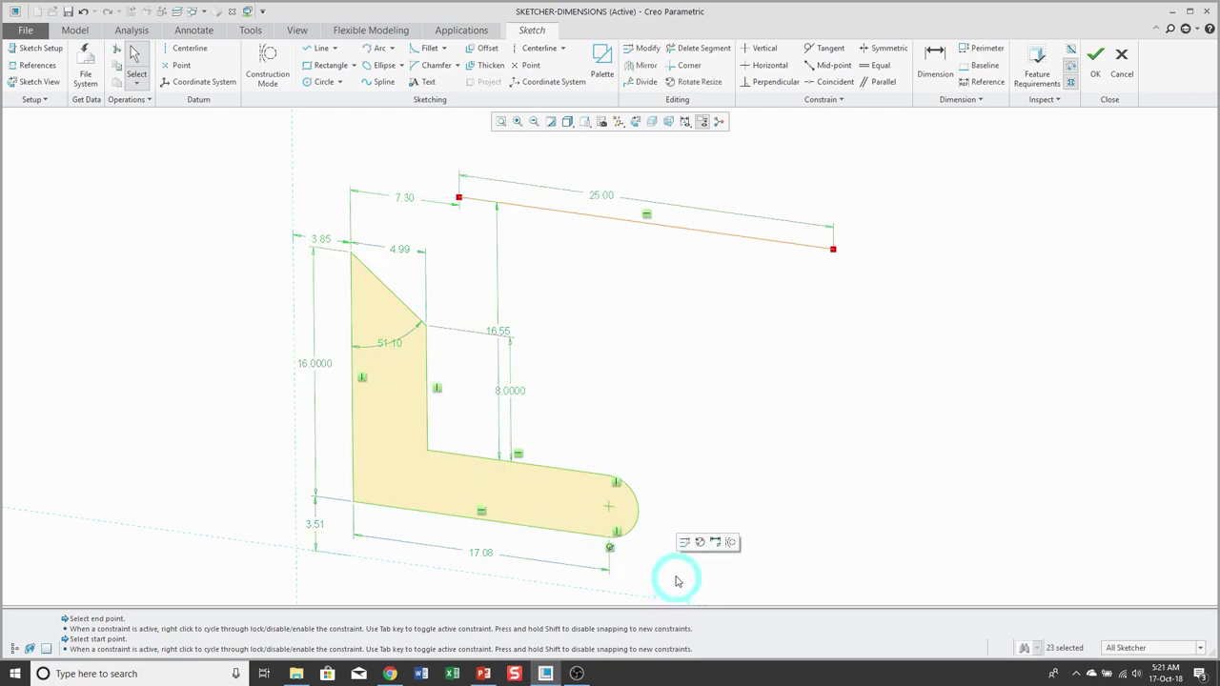
left_click(131, 100)
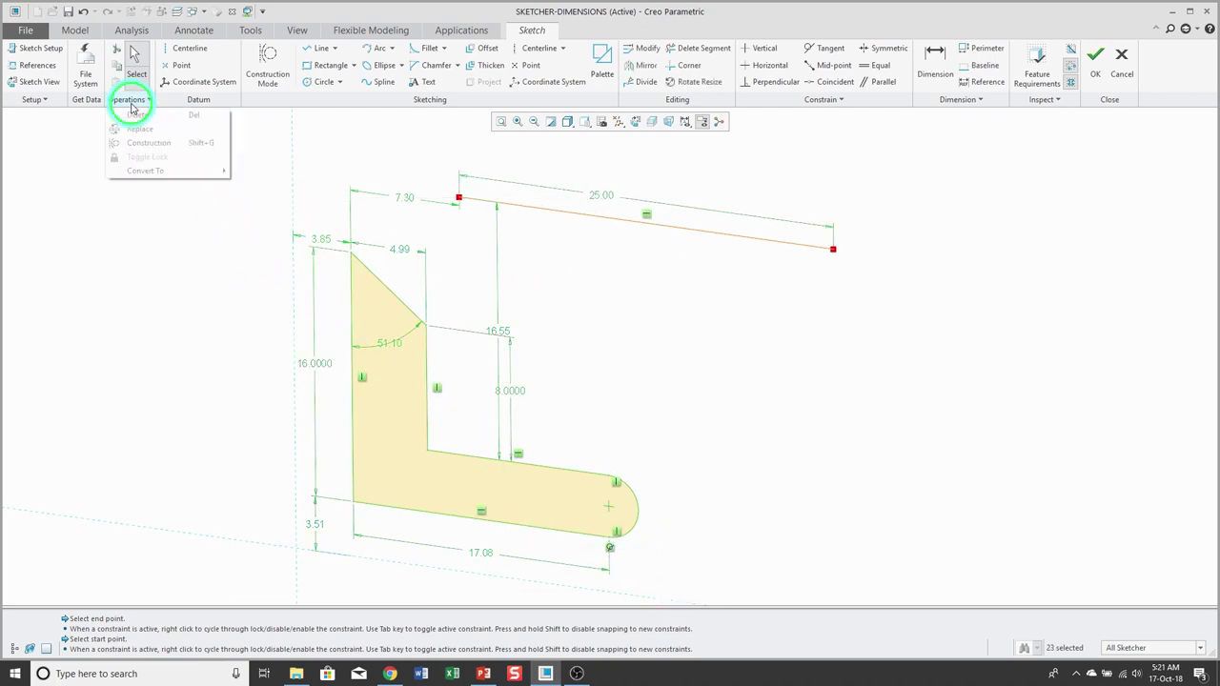
mouse_move(151, 172)
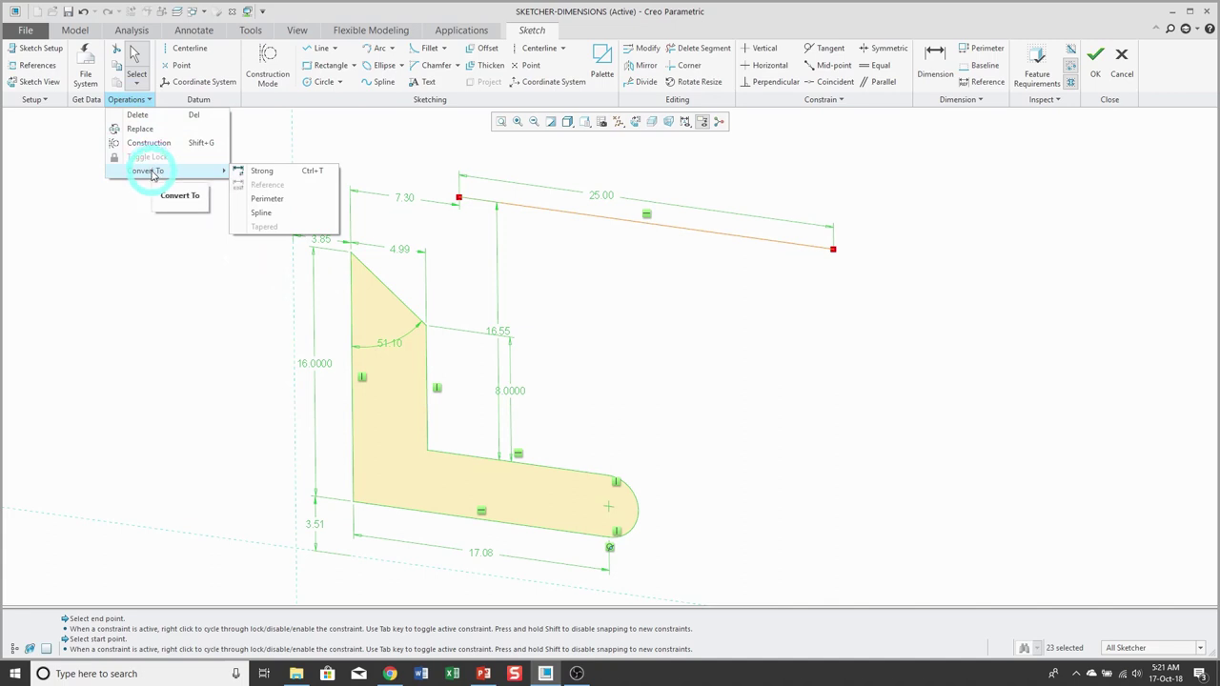
left_click(265, 171)
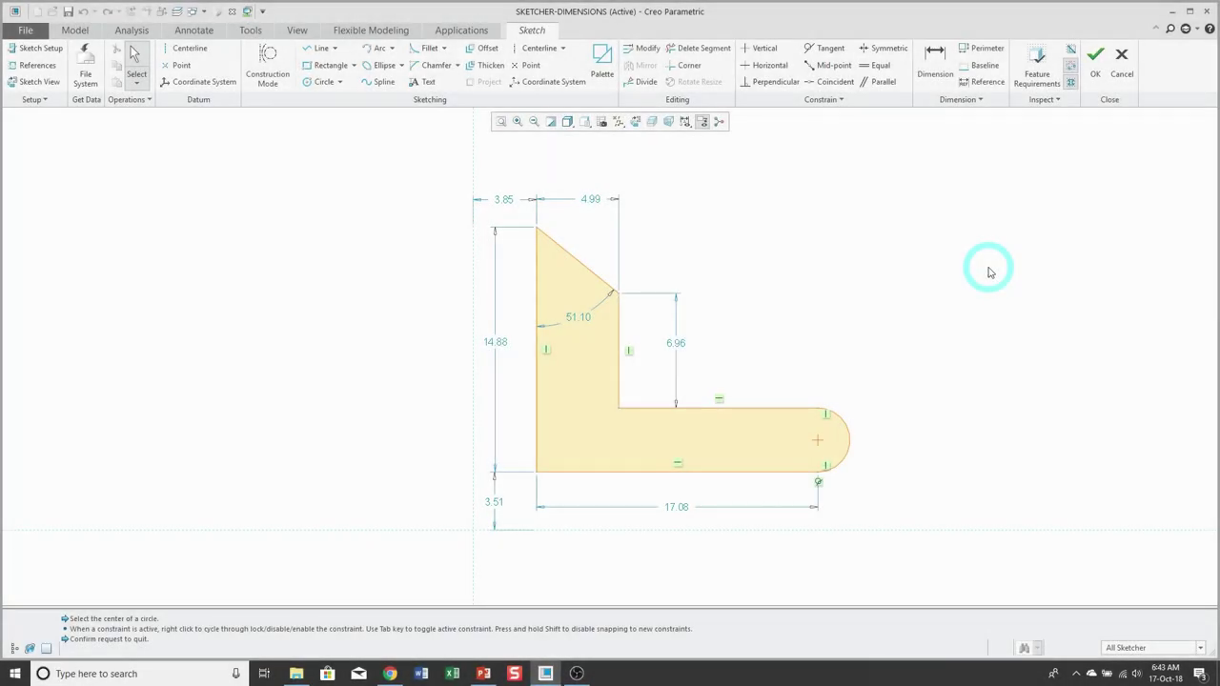
- Add a length dimension of 16 to the L-shaped profile's long vertical edge
left_click(939, 74)
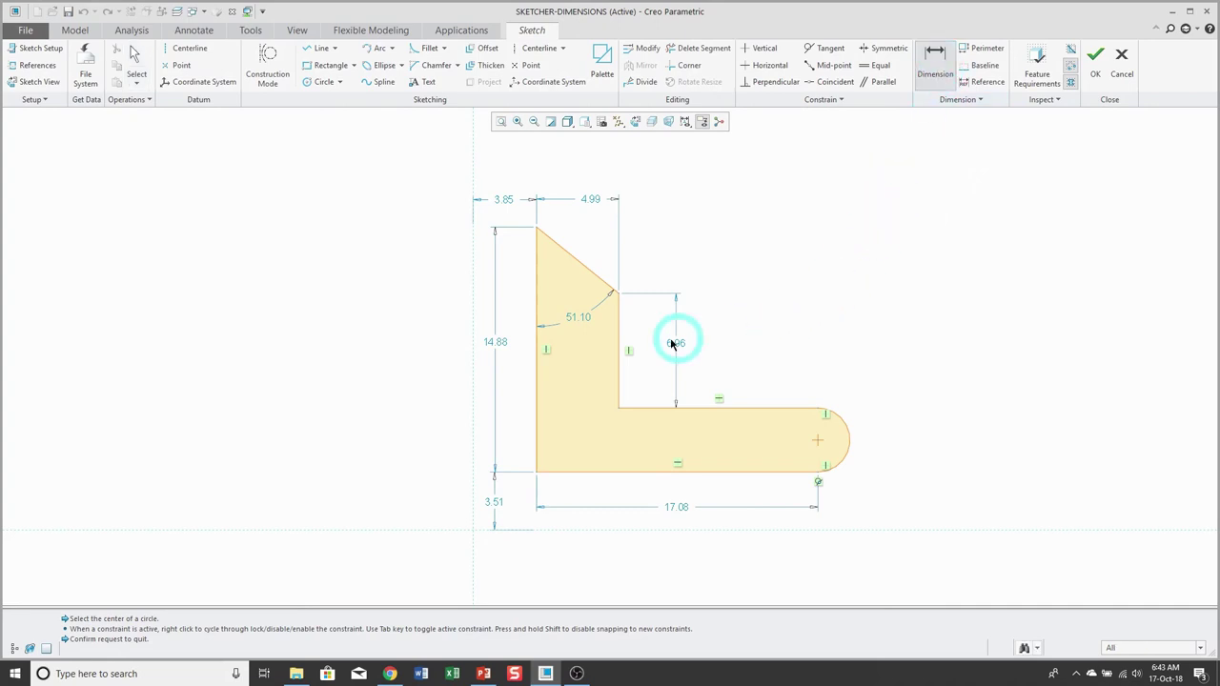
left_click(537, 363)
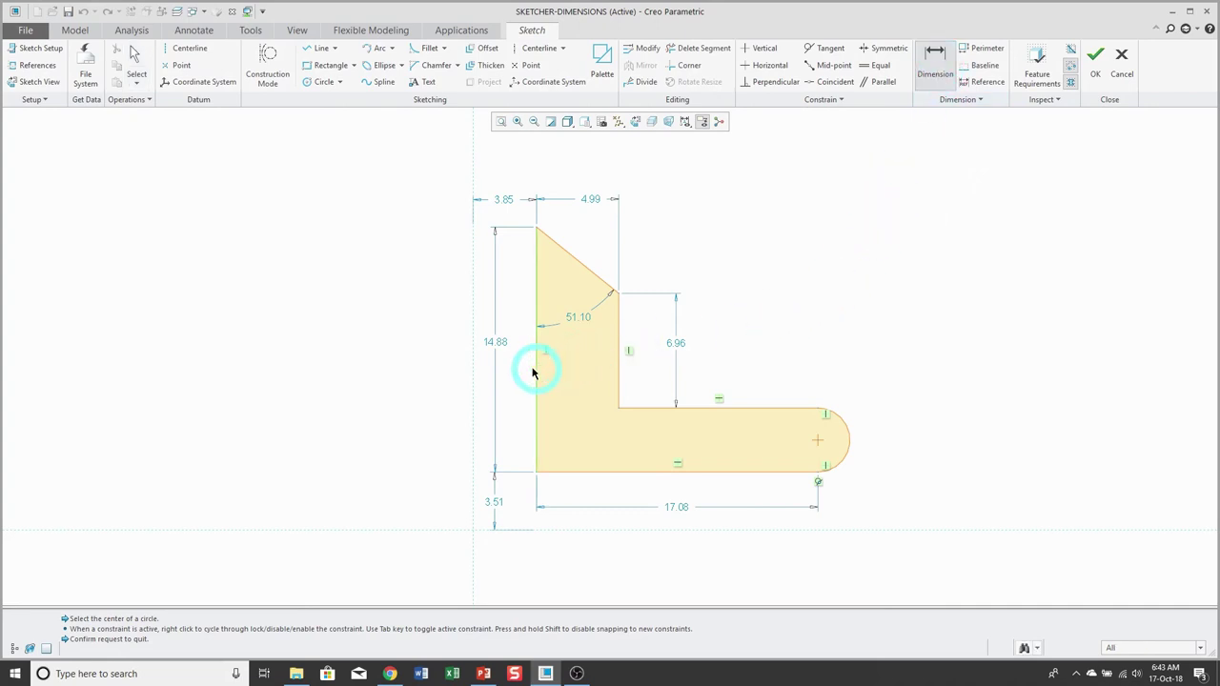
middle_click(509, 364)
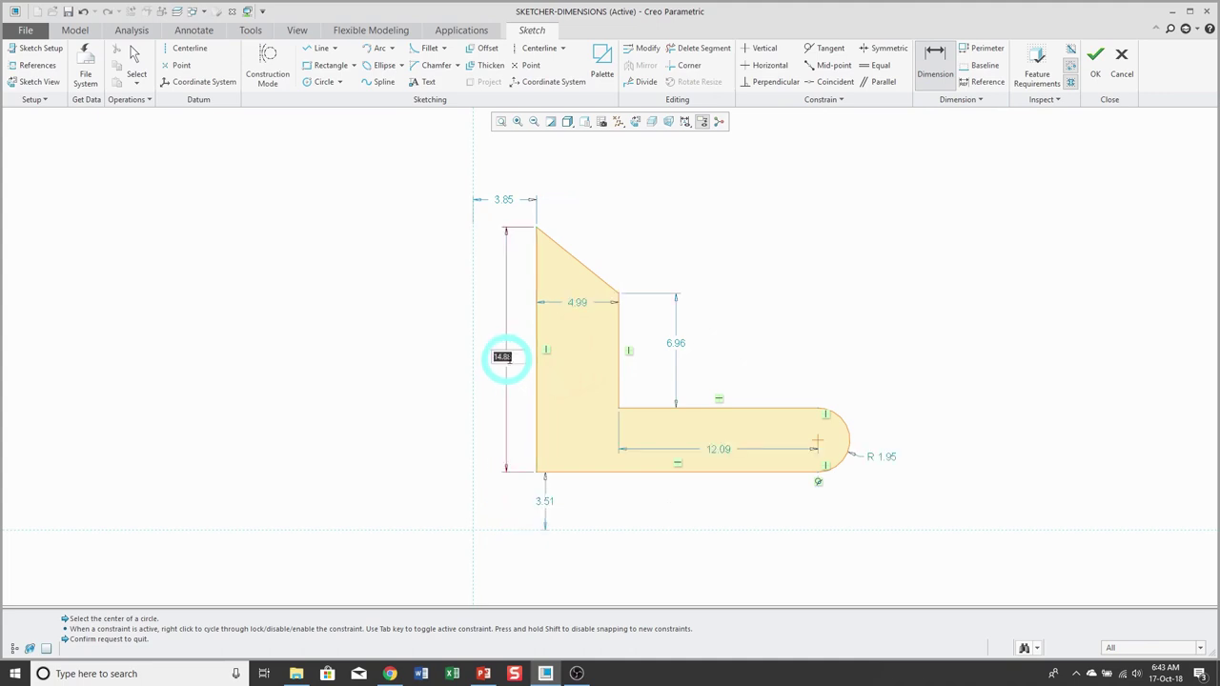
type("16")
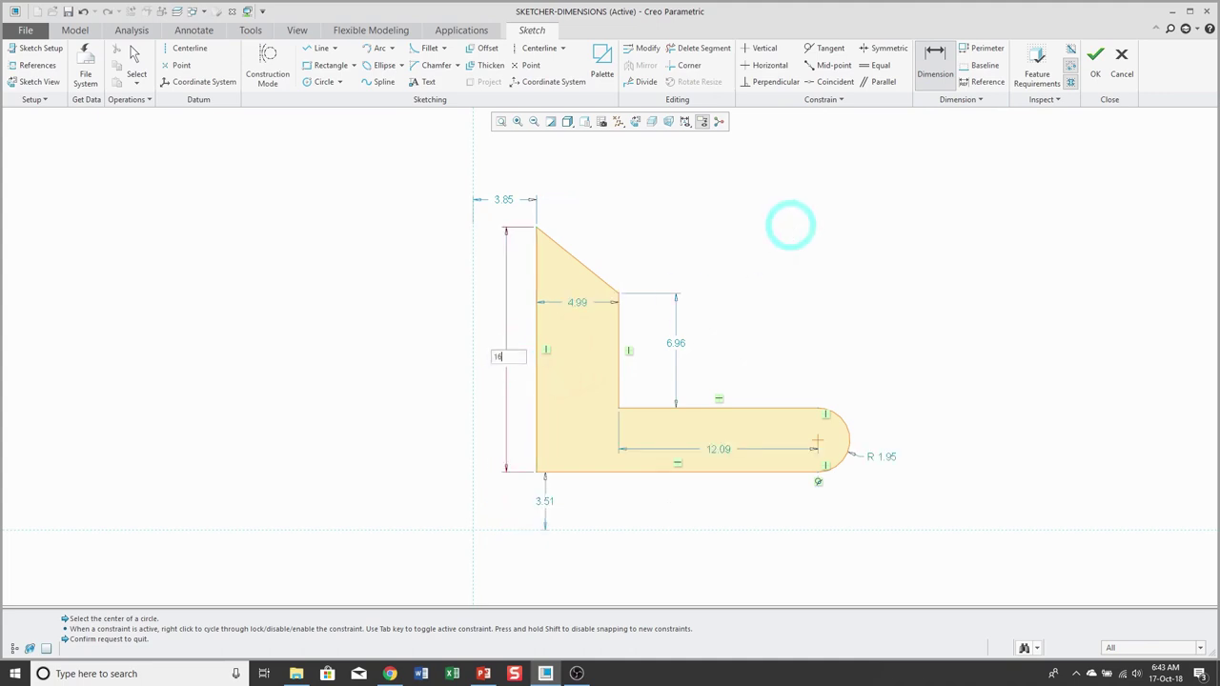
key("Return")
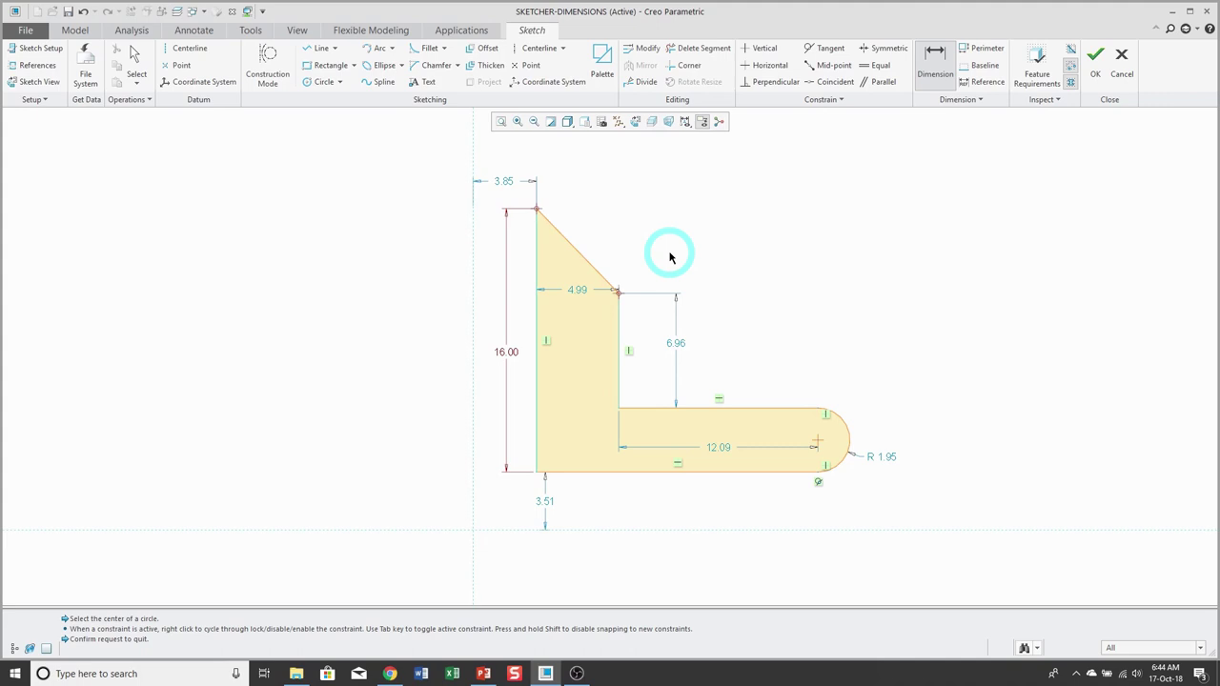
- Try a vertical dimension of 5 between the sloped edge's two endpoints, and undo it
middle_click(669, 257)
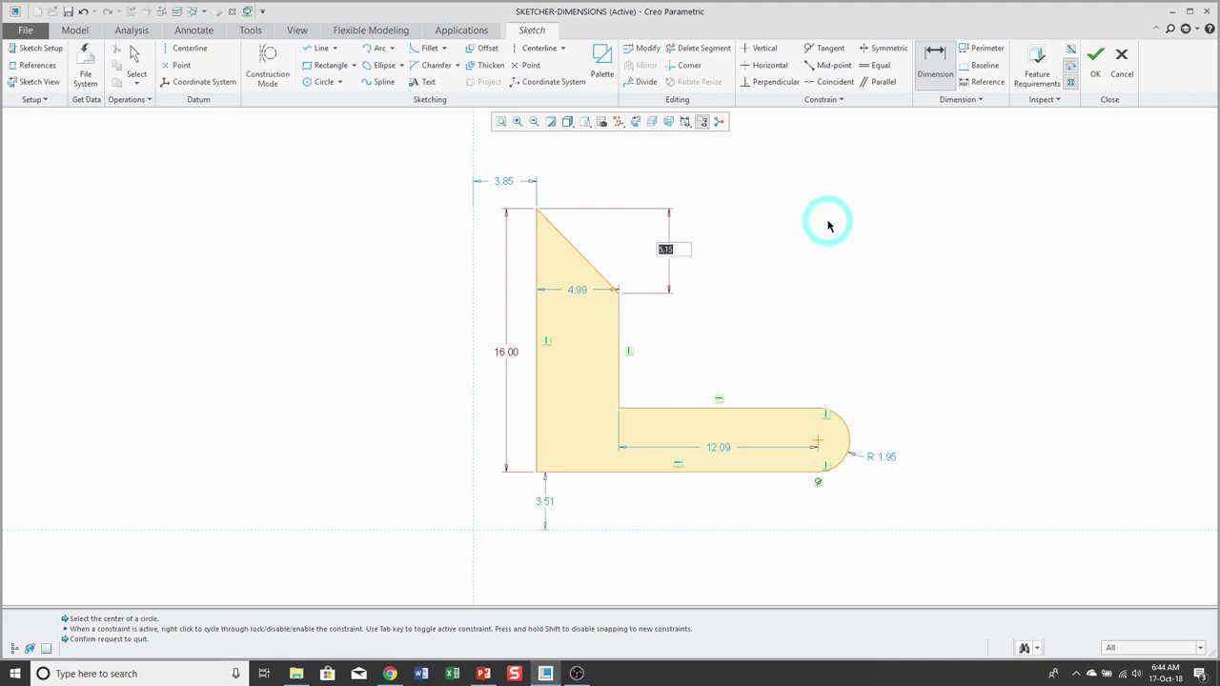
type("5")
key("Return")
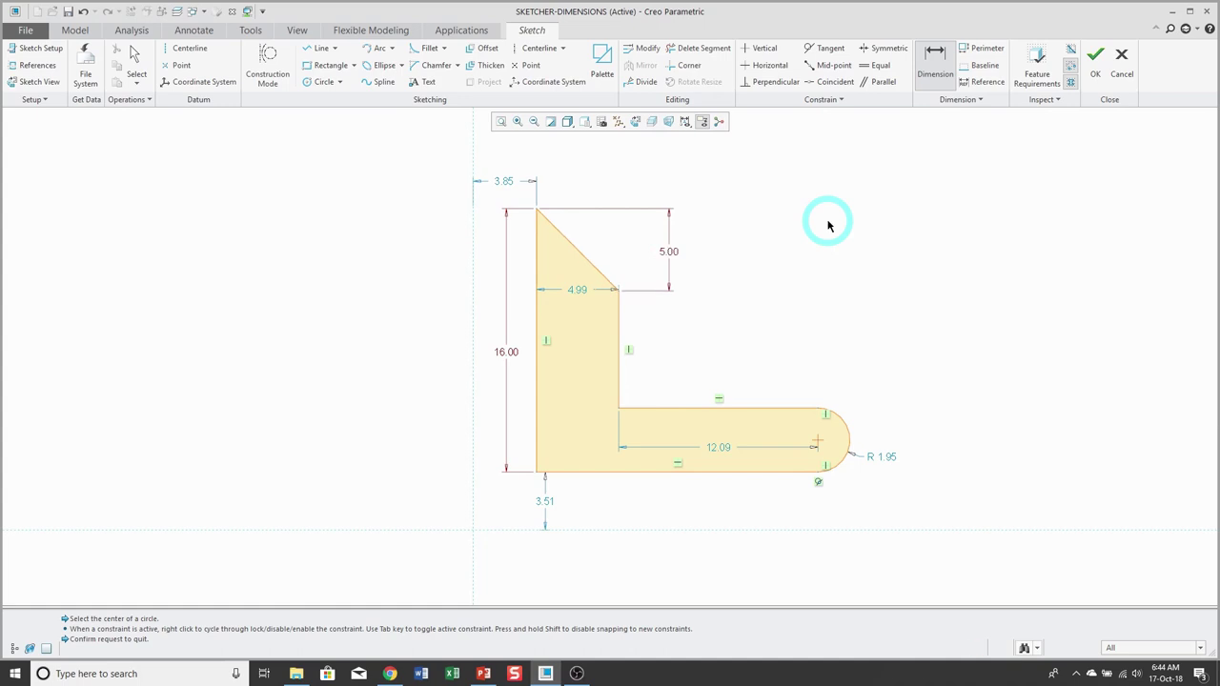
left_click(80, 11)
left_click(82, 11)
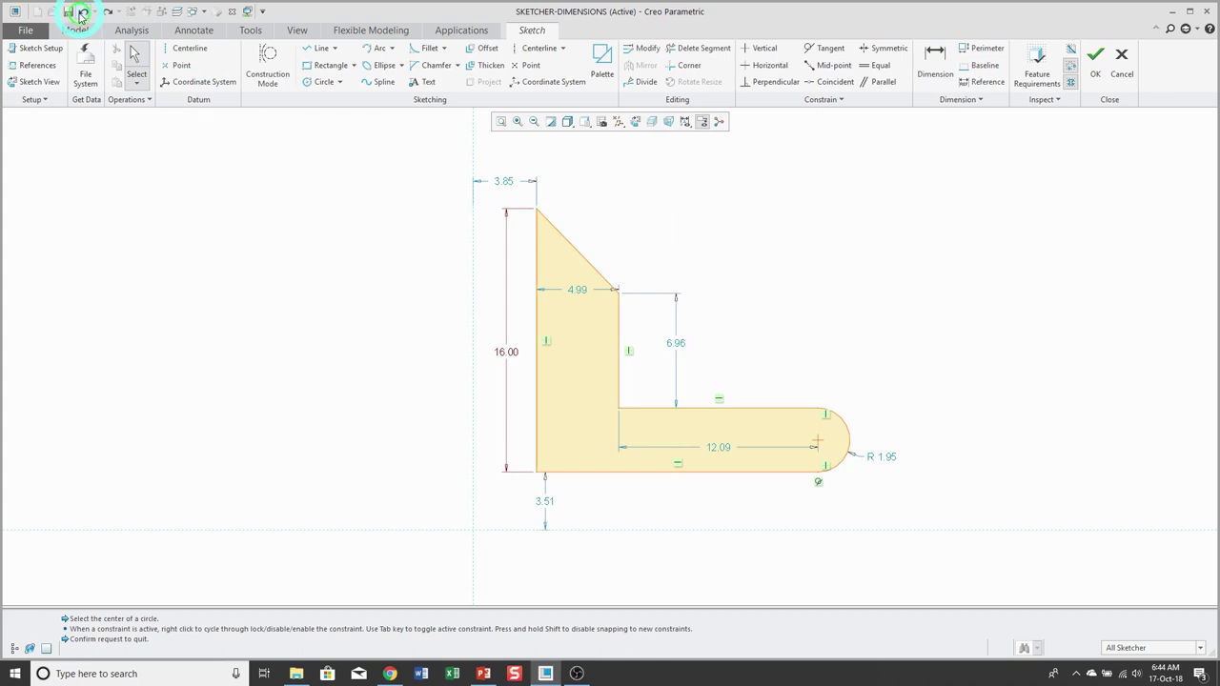
- Try a horizontal dimension of 5 between the sloped edge's two endpoints, and undo it
left_click(937, 66)
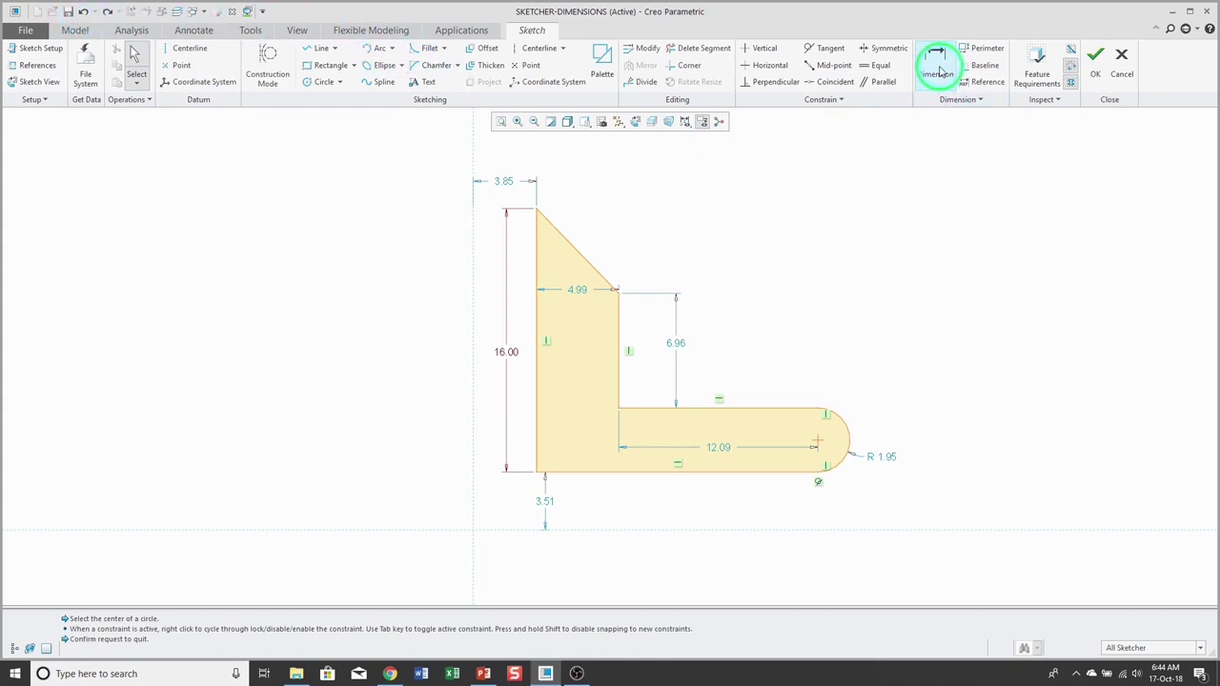
left_click(536, 211)
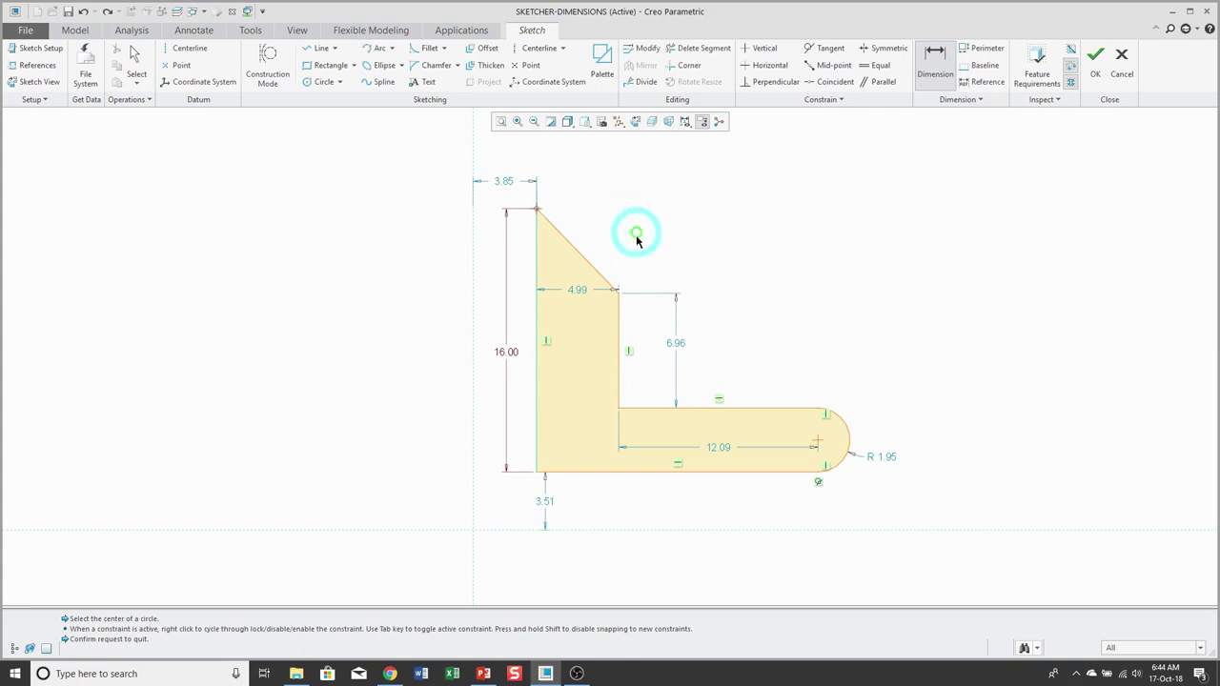
left_click(618, 289)
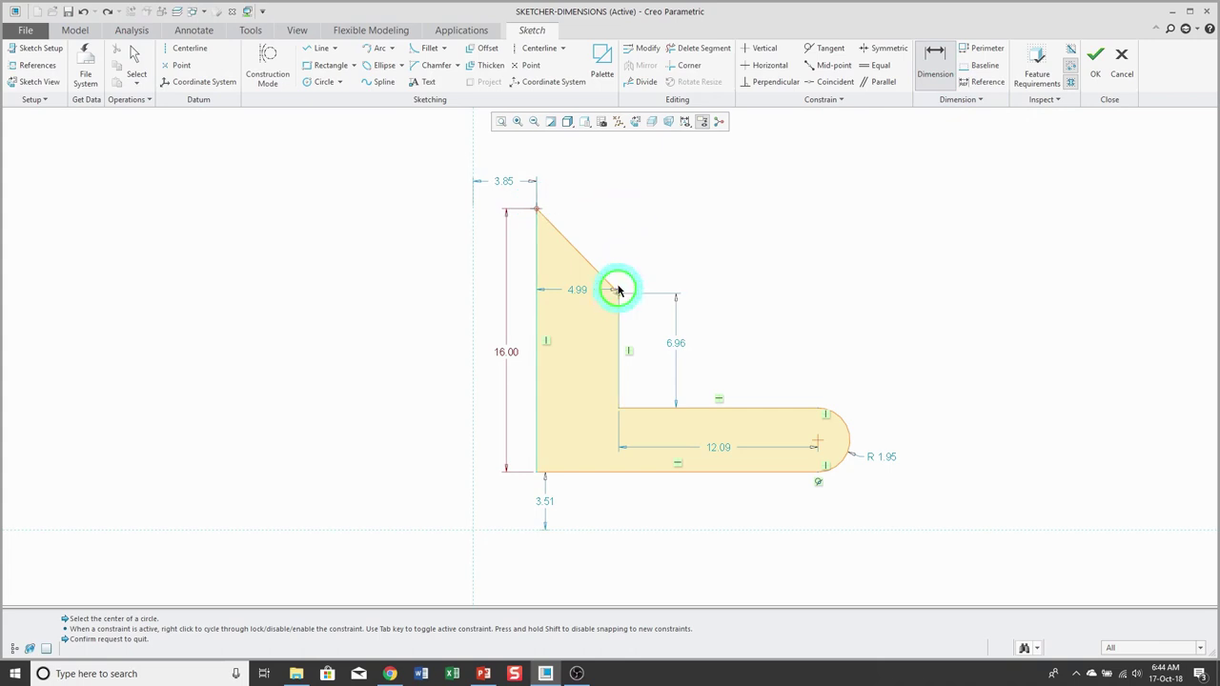
middle_click(577, 167)
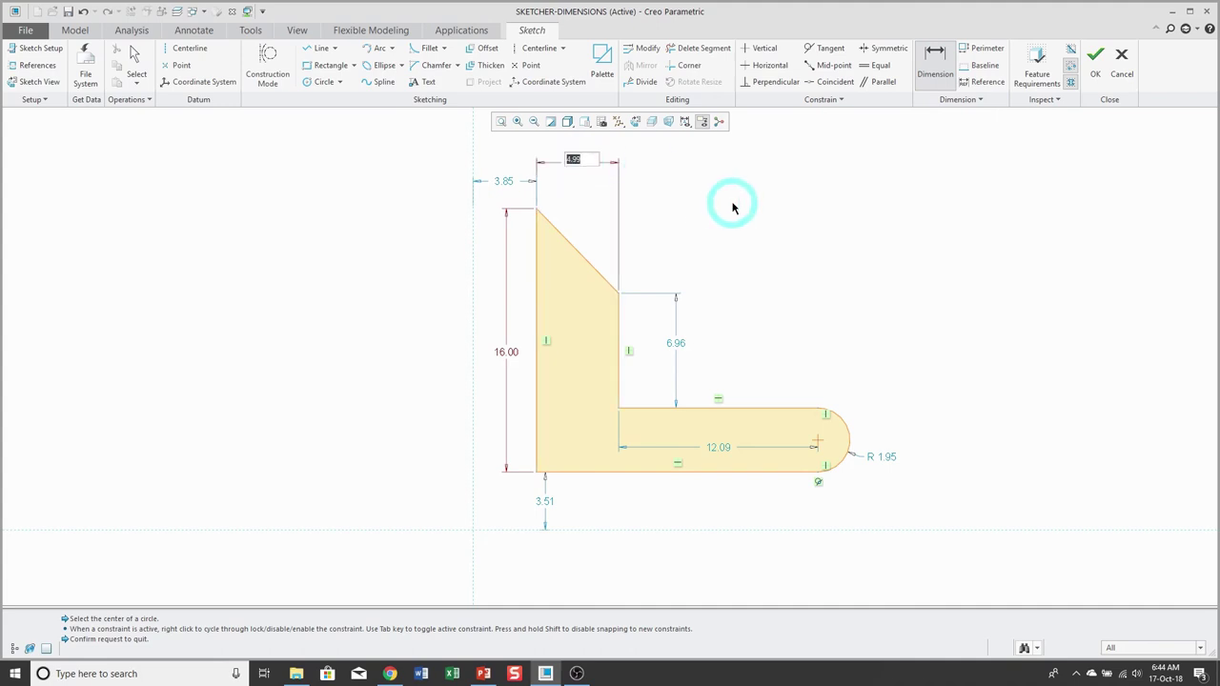
type("5")
key("Return")
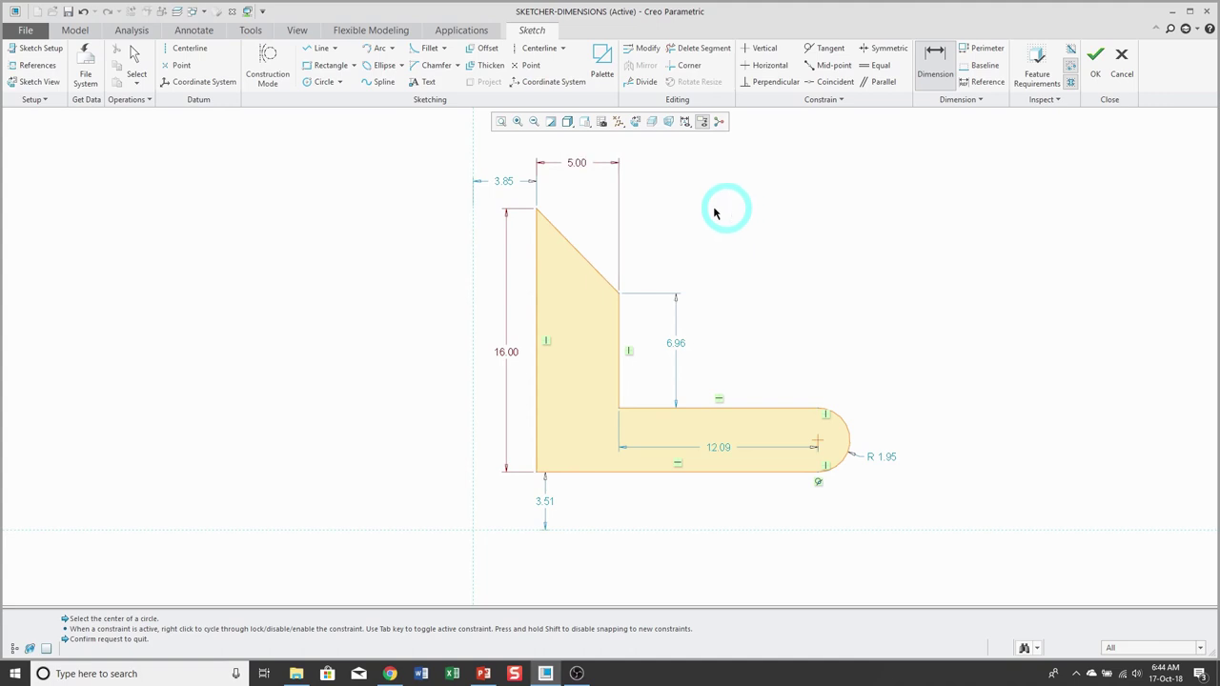
left_click(84, 13)
left_click(84, 14)
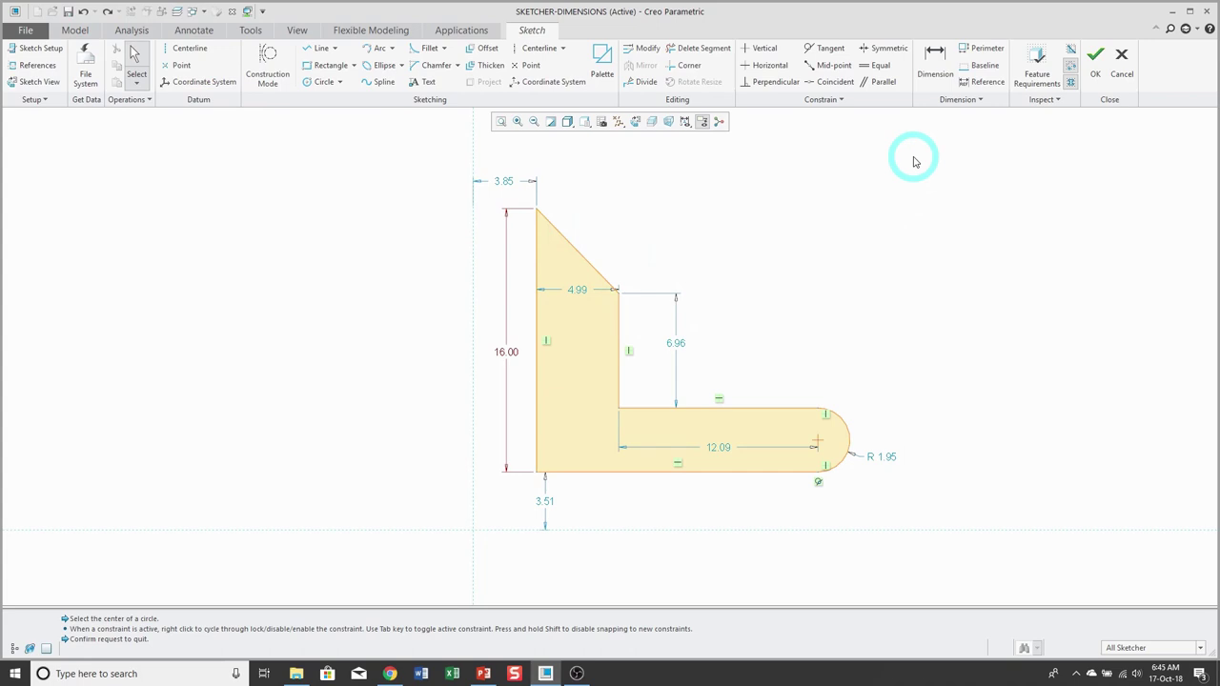
- Dimension the sloped edge along its own direction with a length of 8
left_click(935, 59)
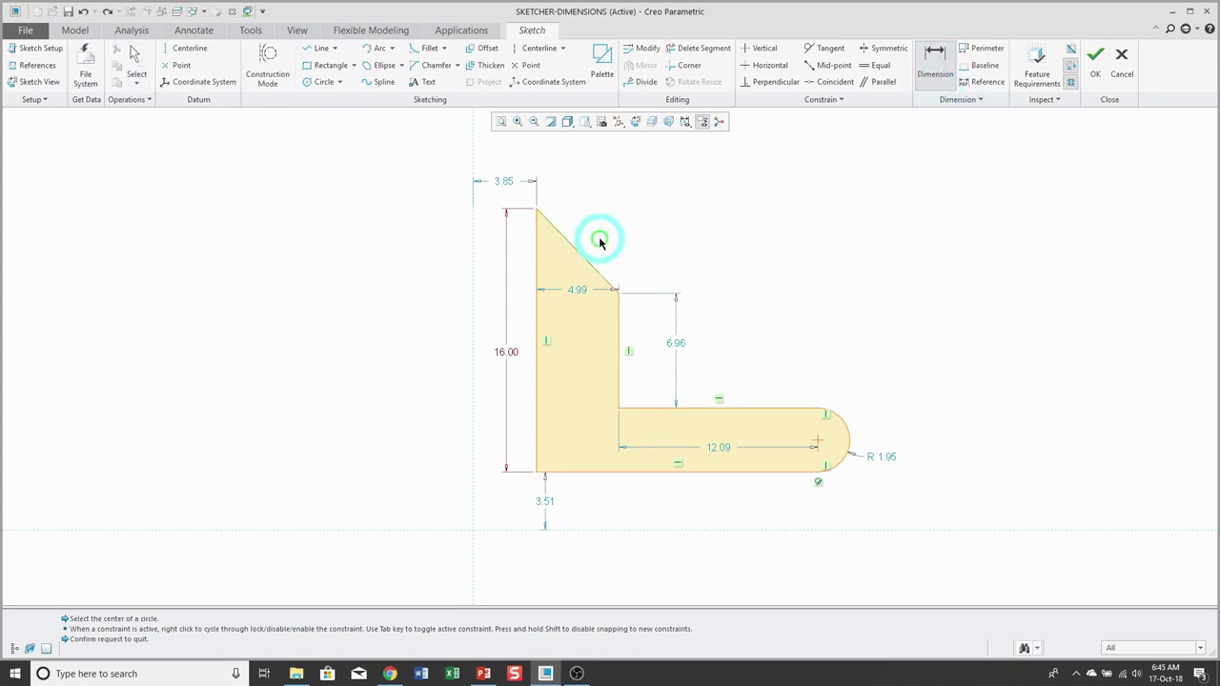
left_click(600, 244)
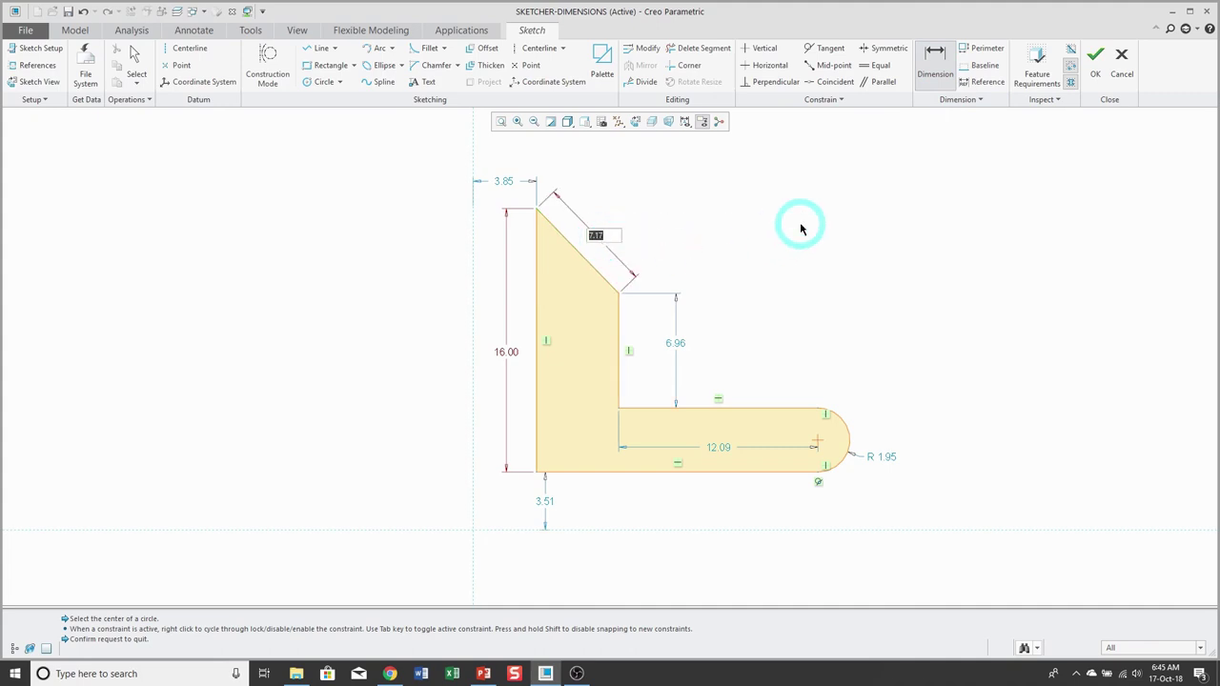
type("8")
key("Return")
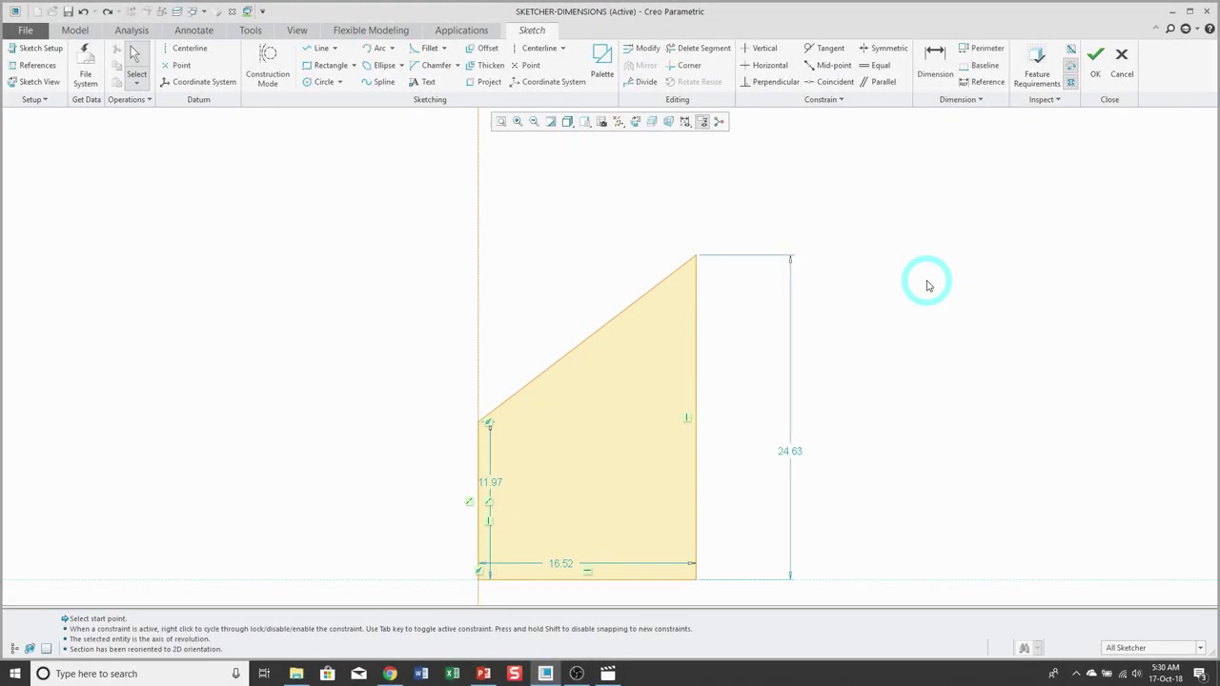
- Try a 45-degree interior angle dimension between the sloped edge and the long vertical edge, and undo it
left_click(934, 67)
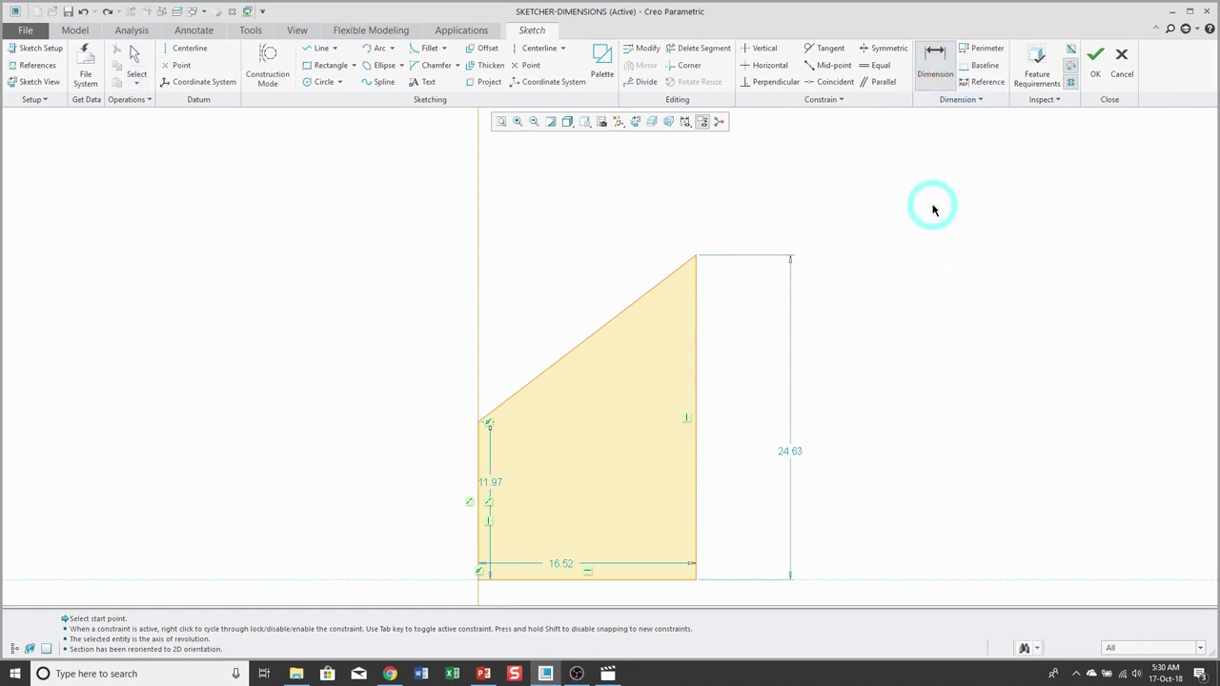
left_click(698, 362)
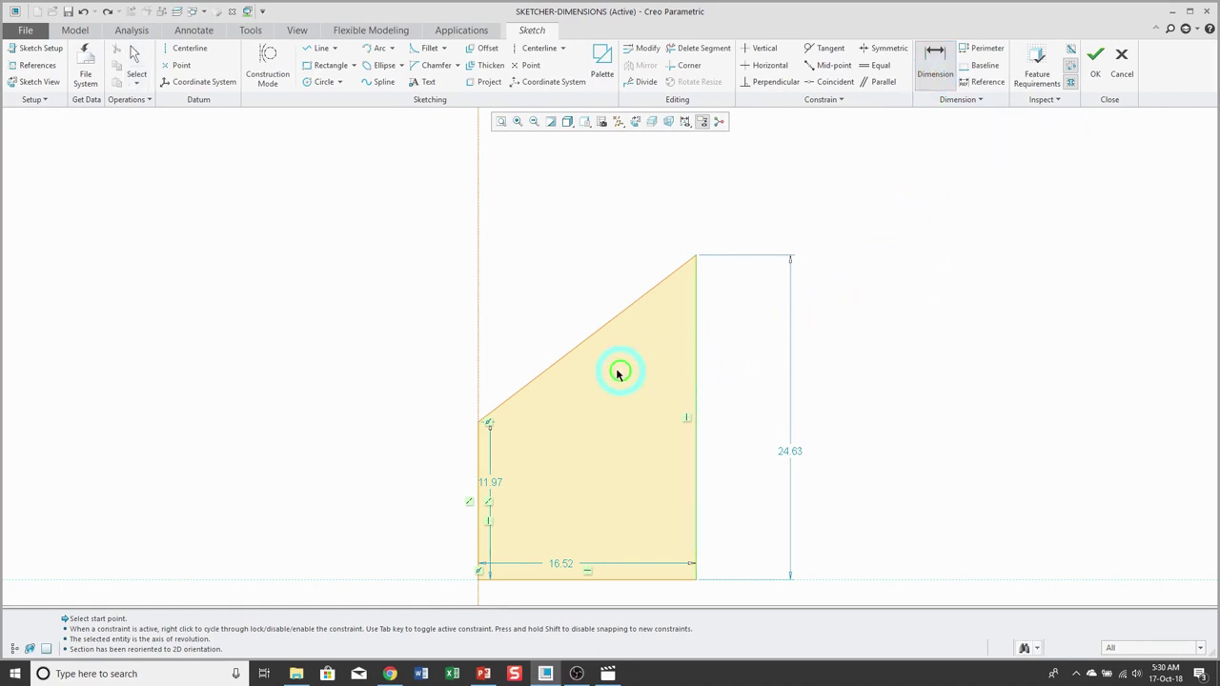
left_click(589, 343)
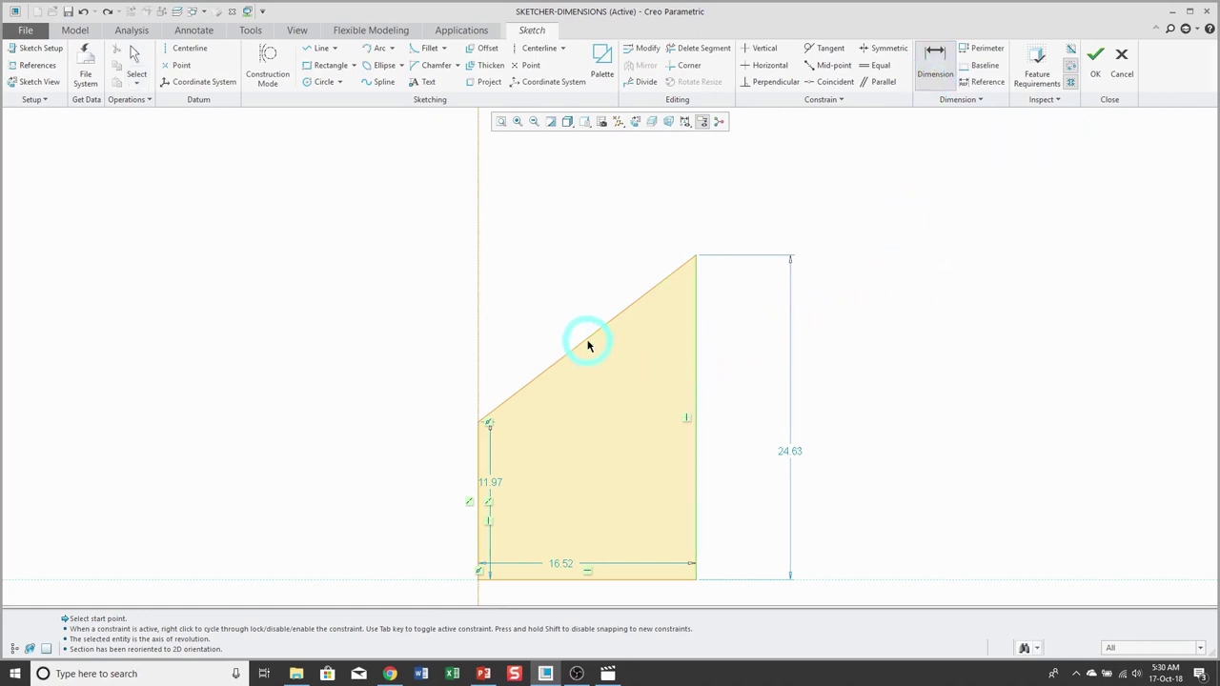
middle_click(625, 388)
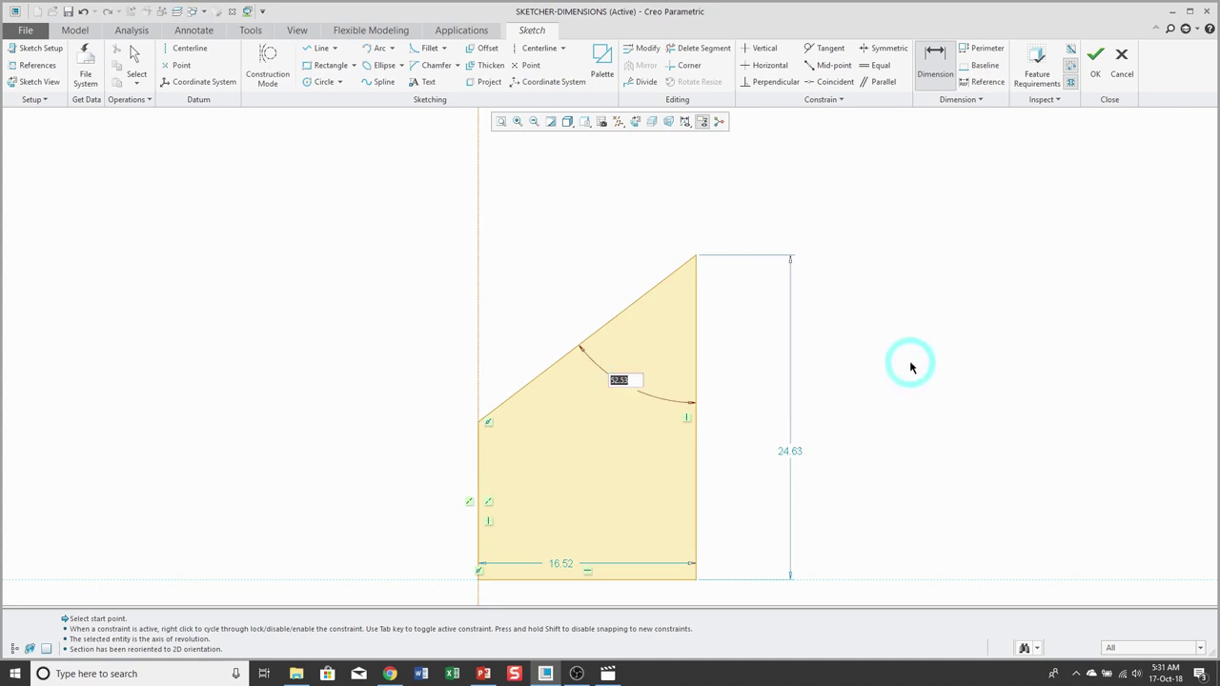
type("45")
middle_click(910, 365)
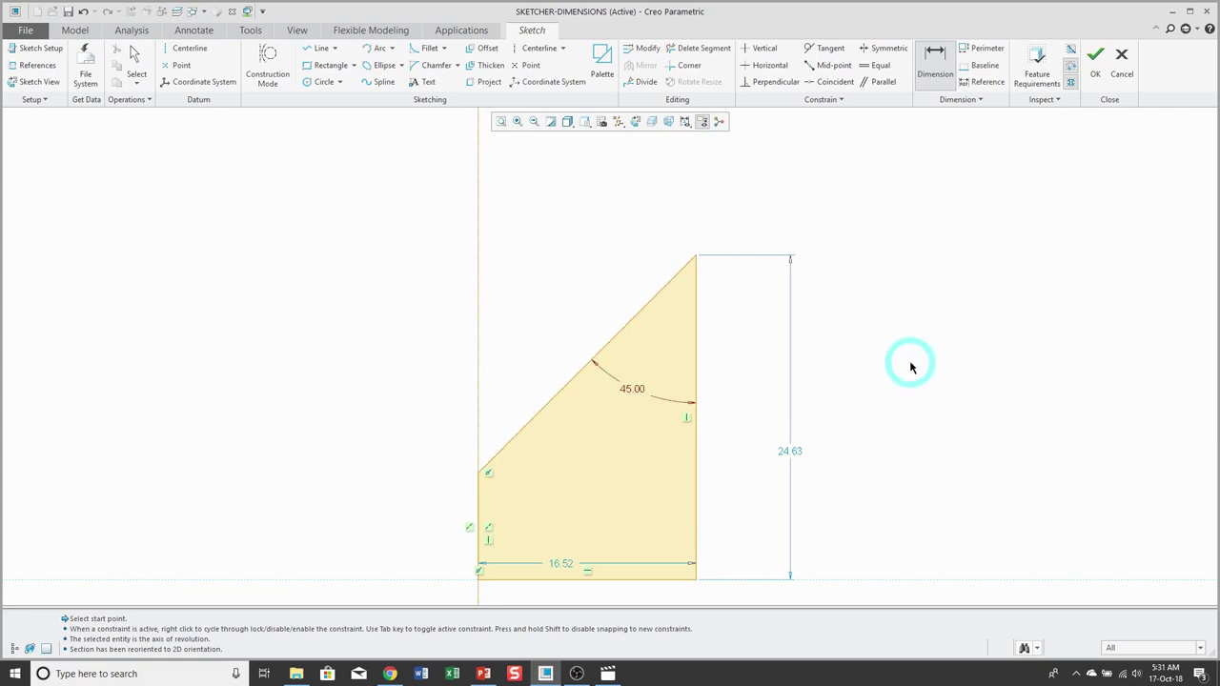
left_click(83, 12)
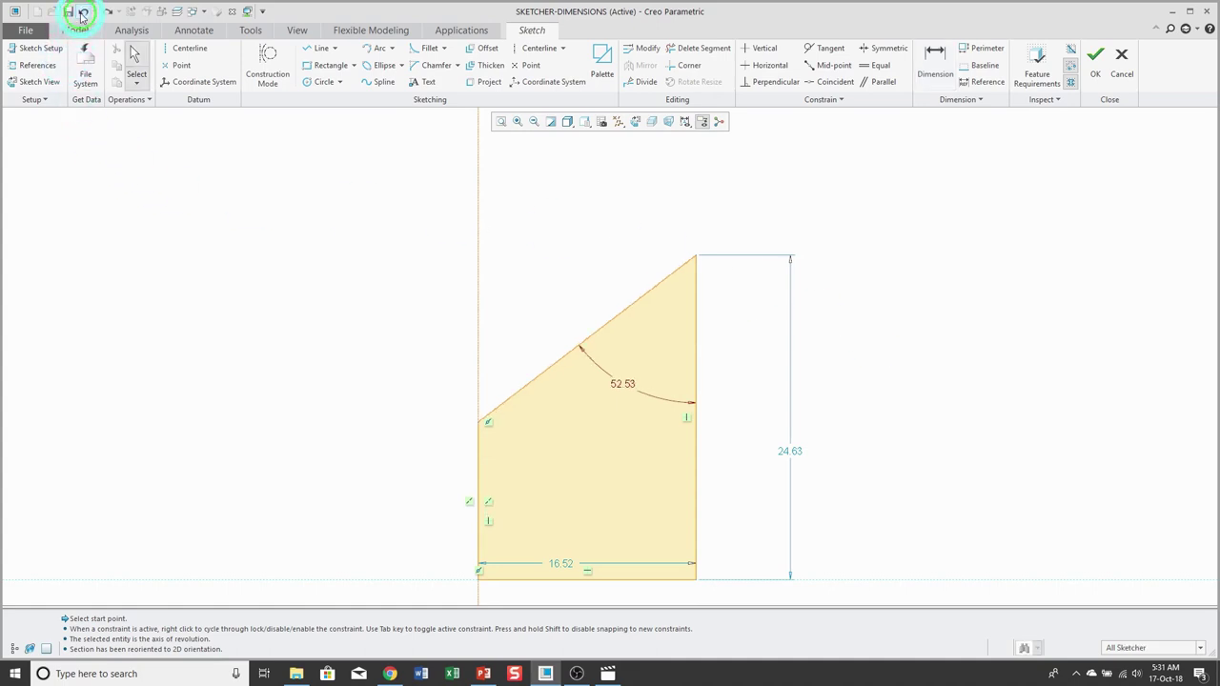
left_click(83, 11)
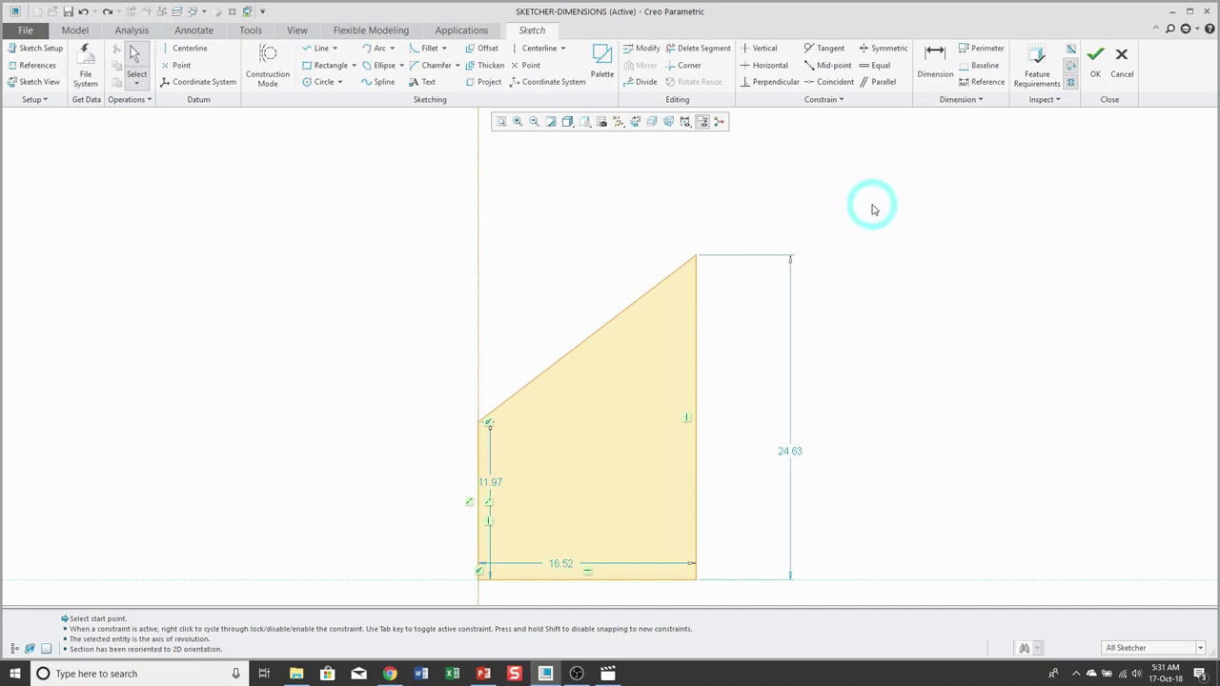
- Try a 120-degree supplementary angle dimension between the sloped edge and the upward extension of the long vertical edge, and undo it
left_click(935, 63)
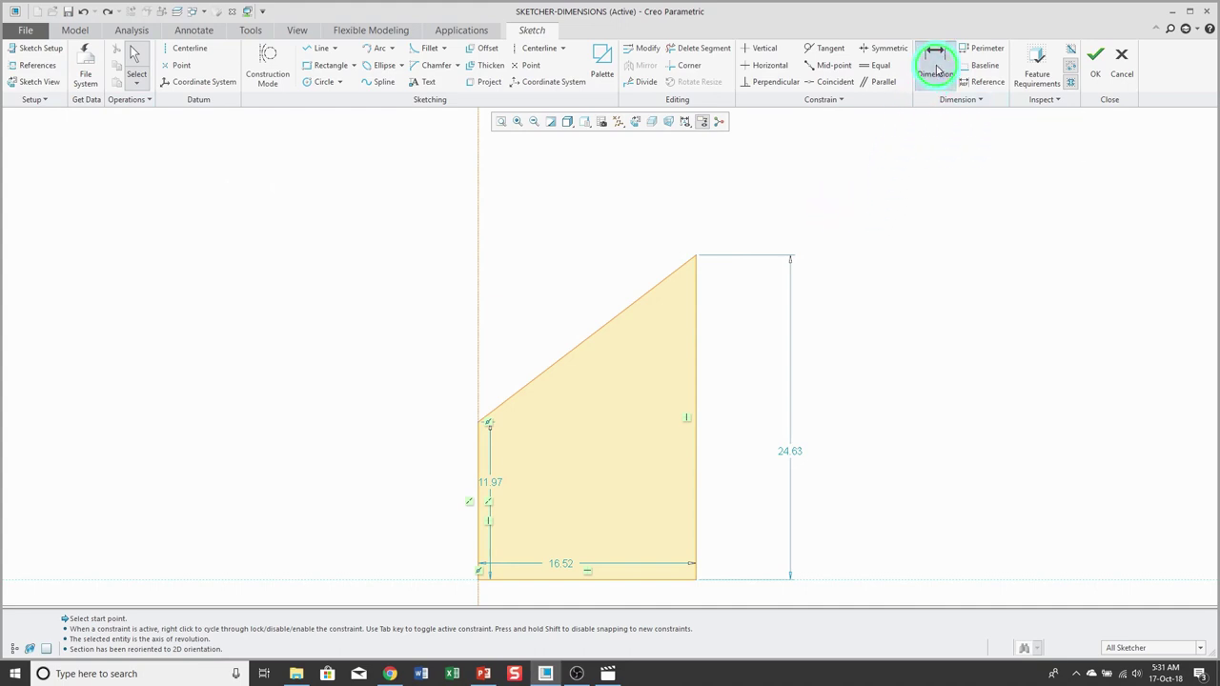
left_click(602, 331)
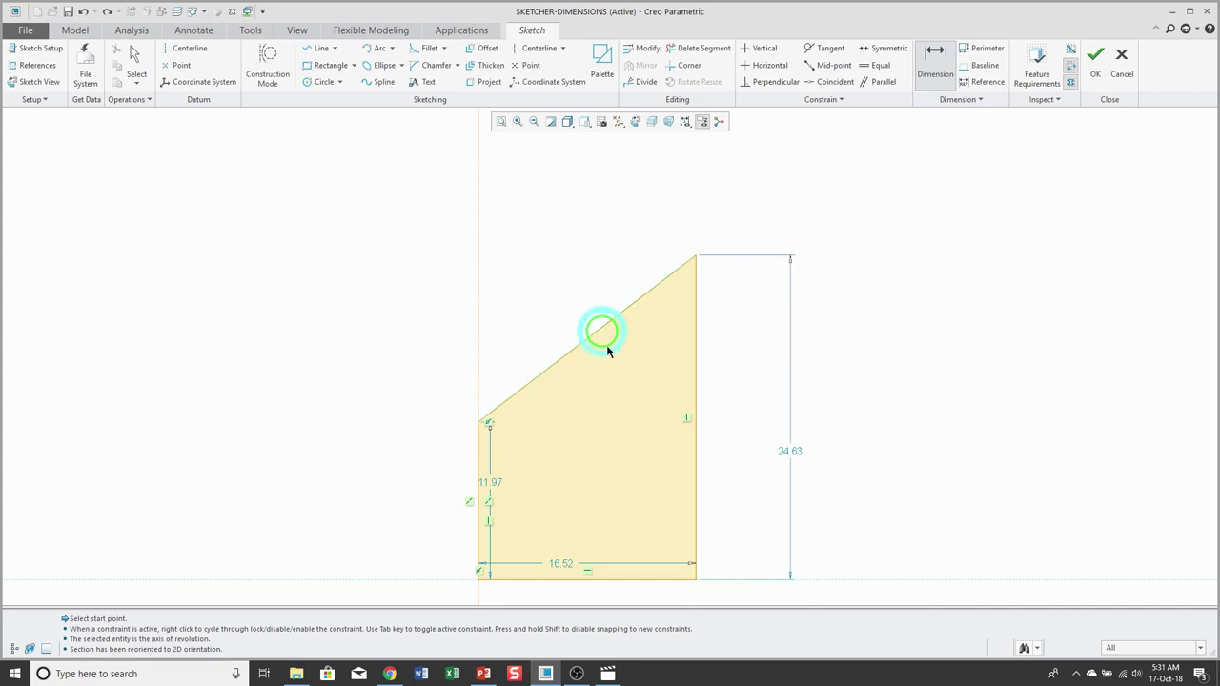
left_click(699, 377)
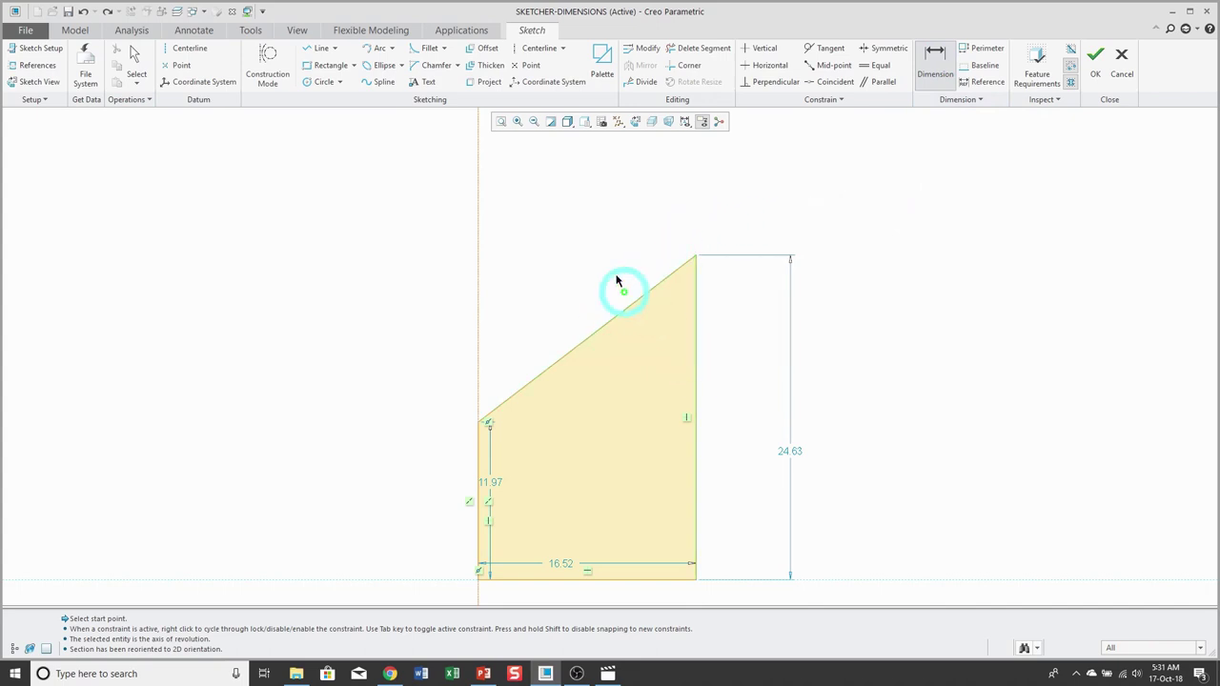
middle_click(573, 187)
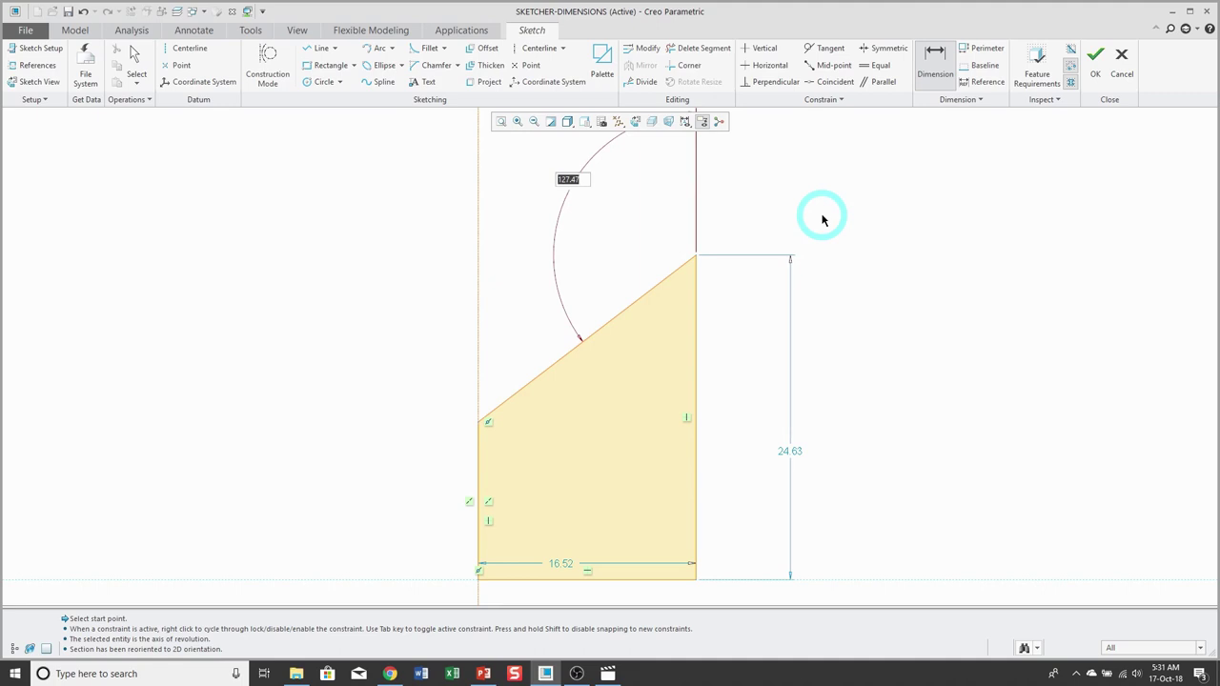
type("120")
key("Return")
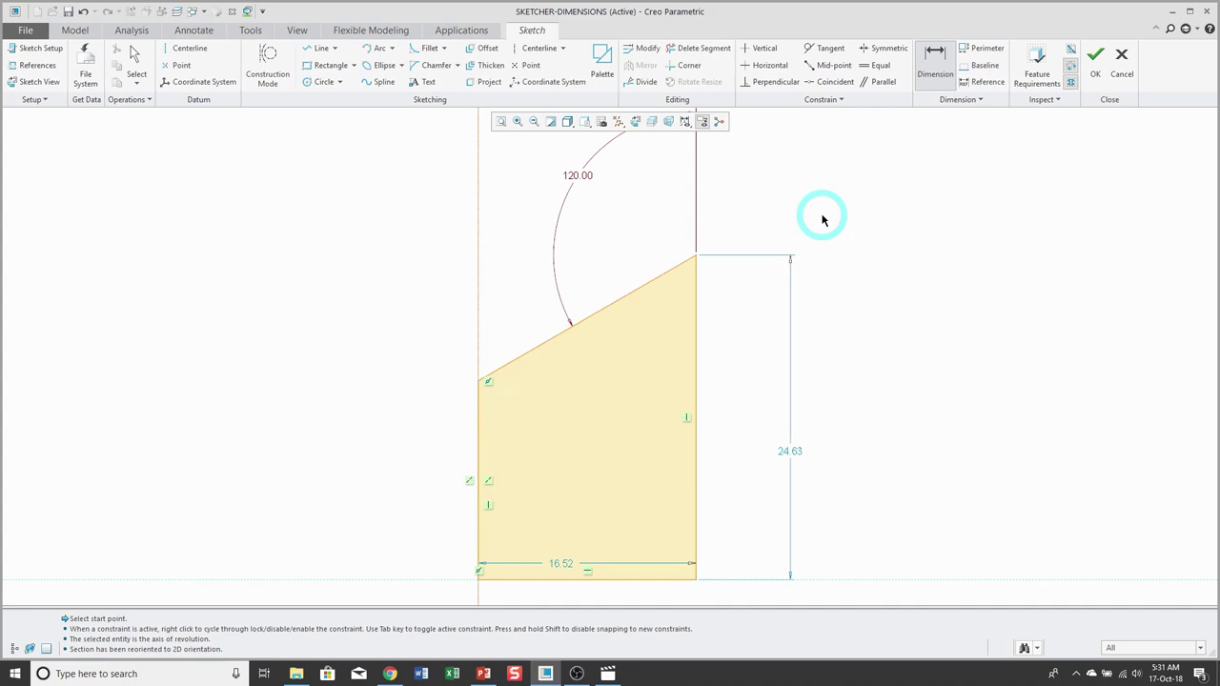
left_click(83, 11)
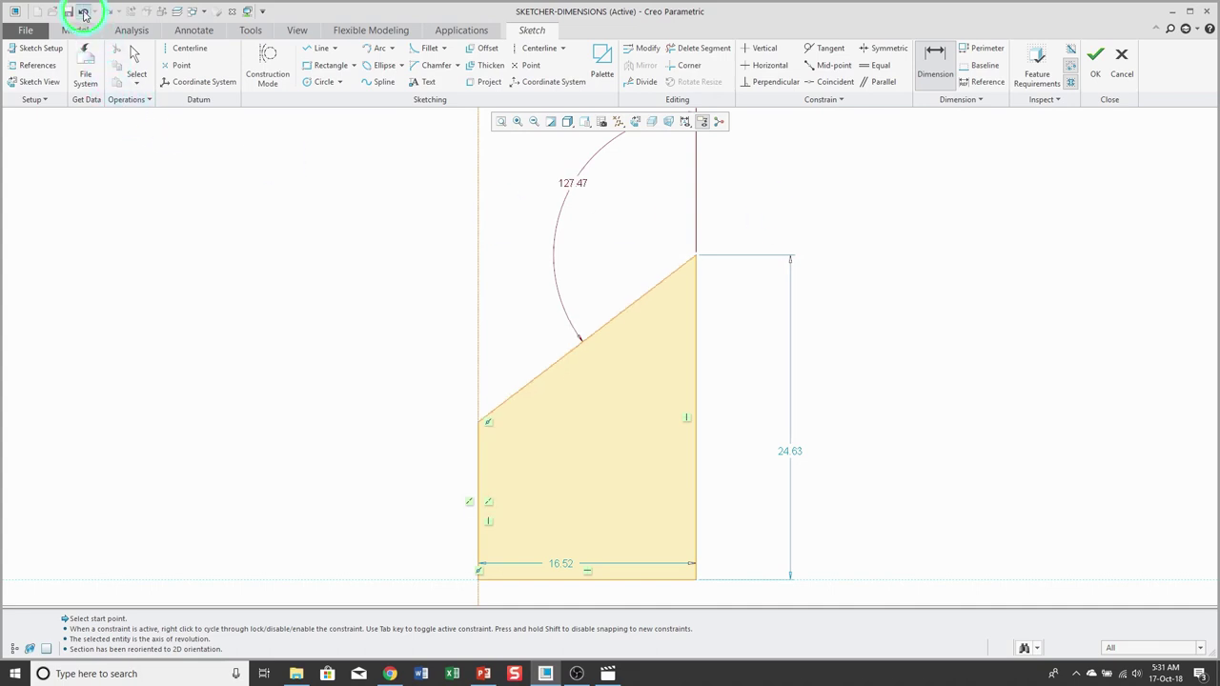
left_click(83, 12)
- Try a 315-degree reflex angle dimension around the outside of the corner between the sloped and long vertical edges, and undo it
left_click(933, 74)
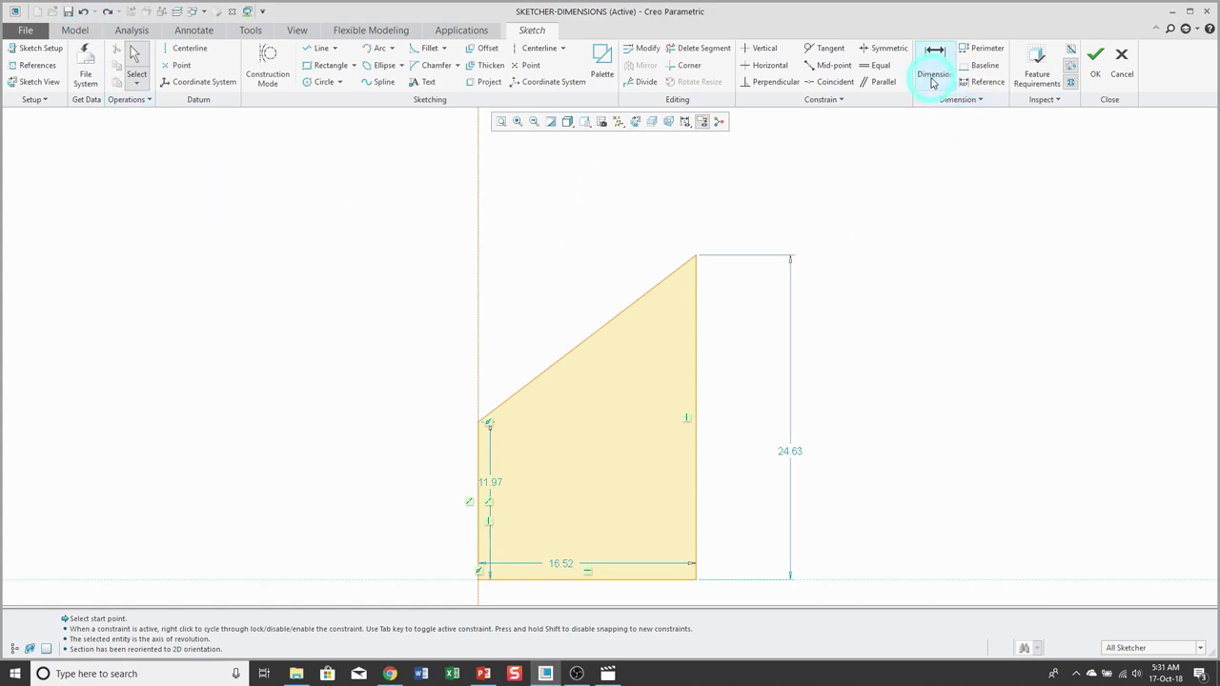
left_click(560, 362)
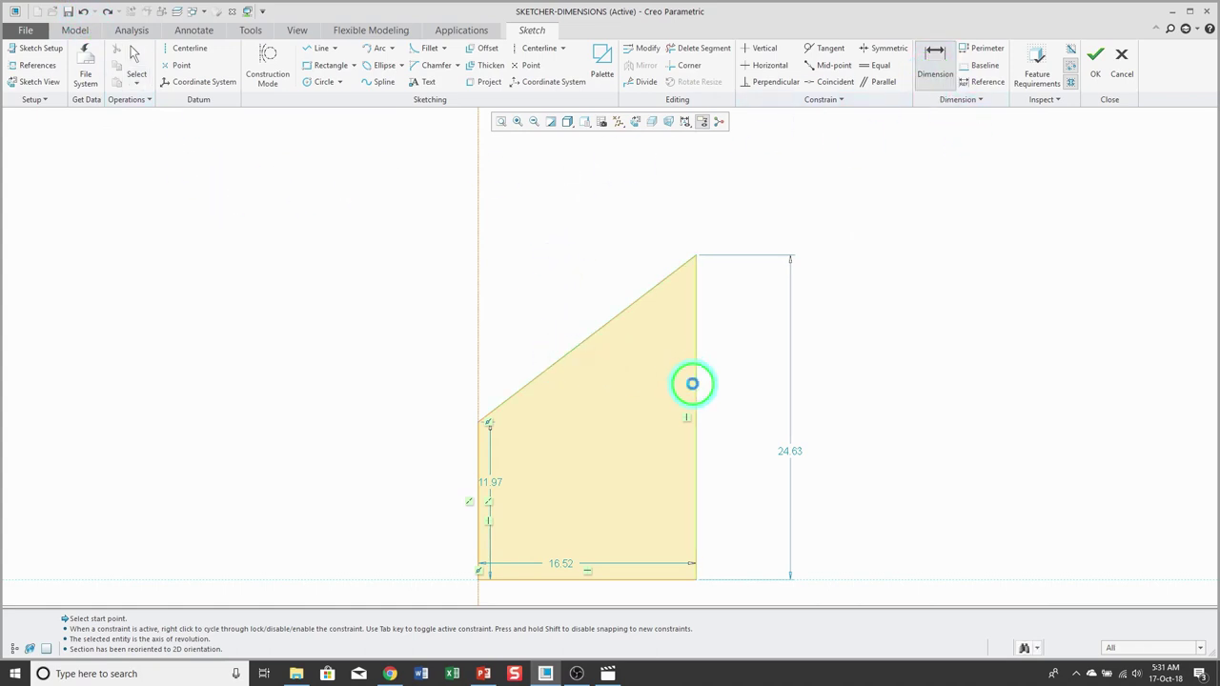
left_click(695, 356)
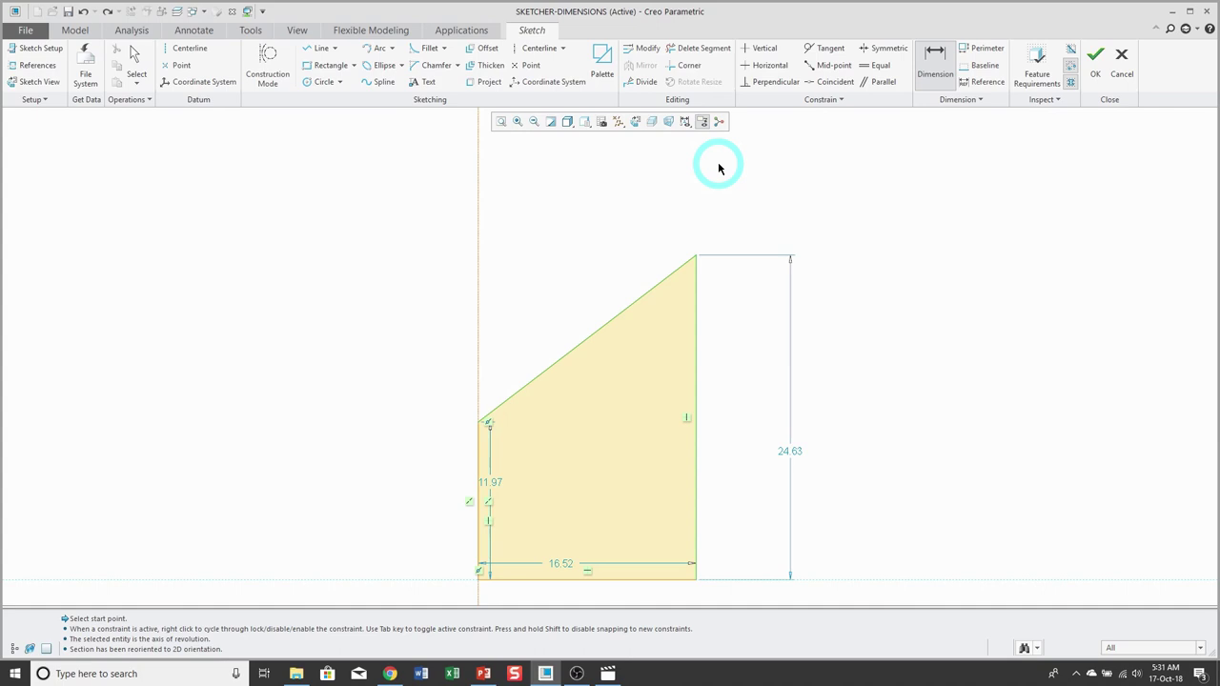
middle_click(716, 163)
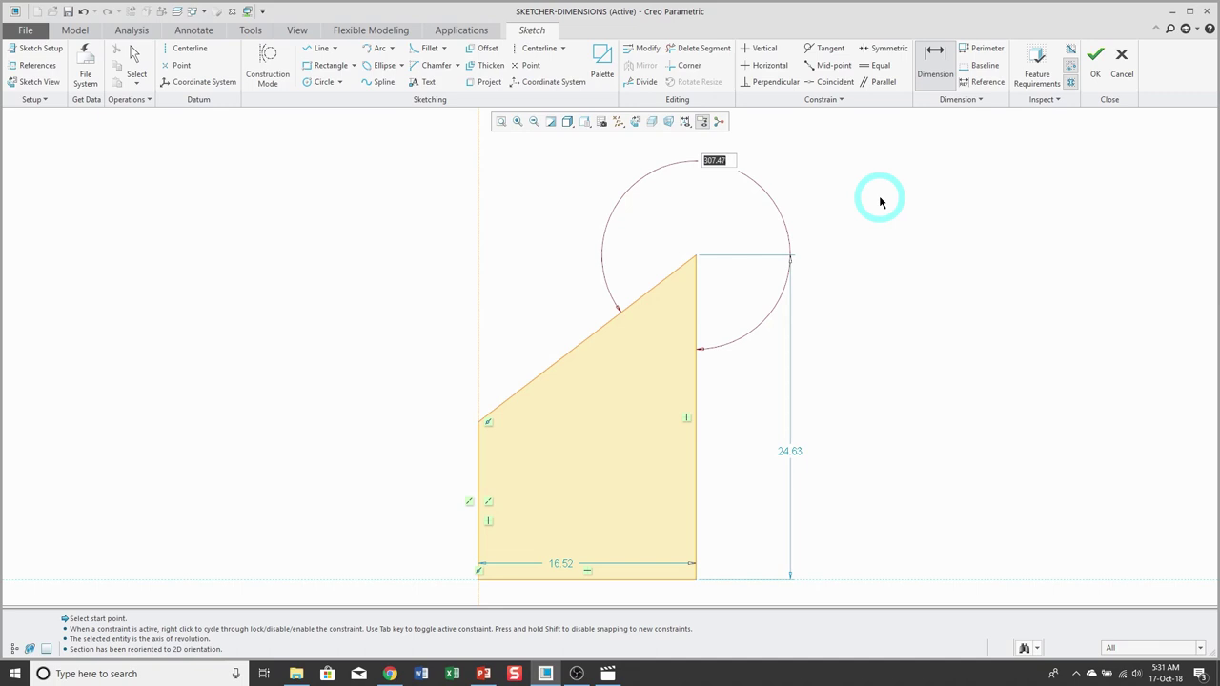
type("315")
middle_click(881, 202)
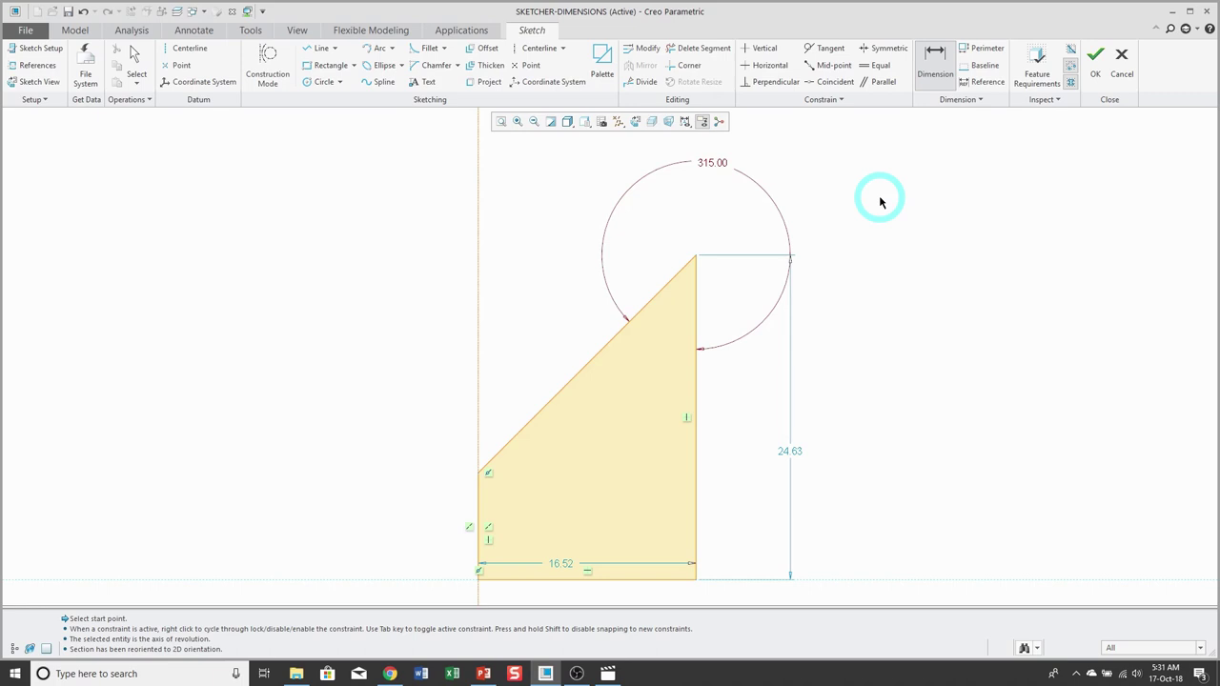
left_click(84, 13)
left_click(84, 13)
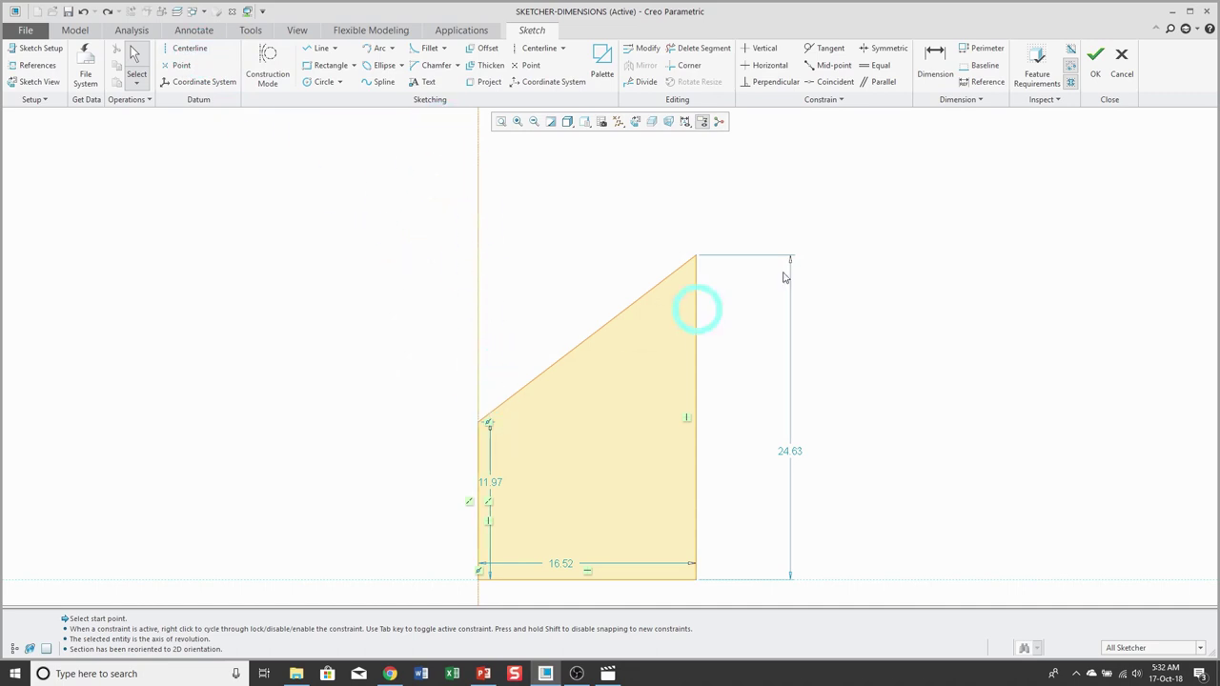
- Add a symmetric angle dimension of 110 degrees for the sloped edge about the vertical centerline
left_click(938, 69)
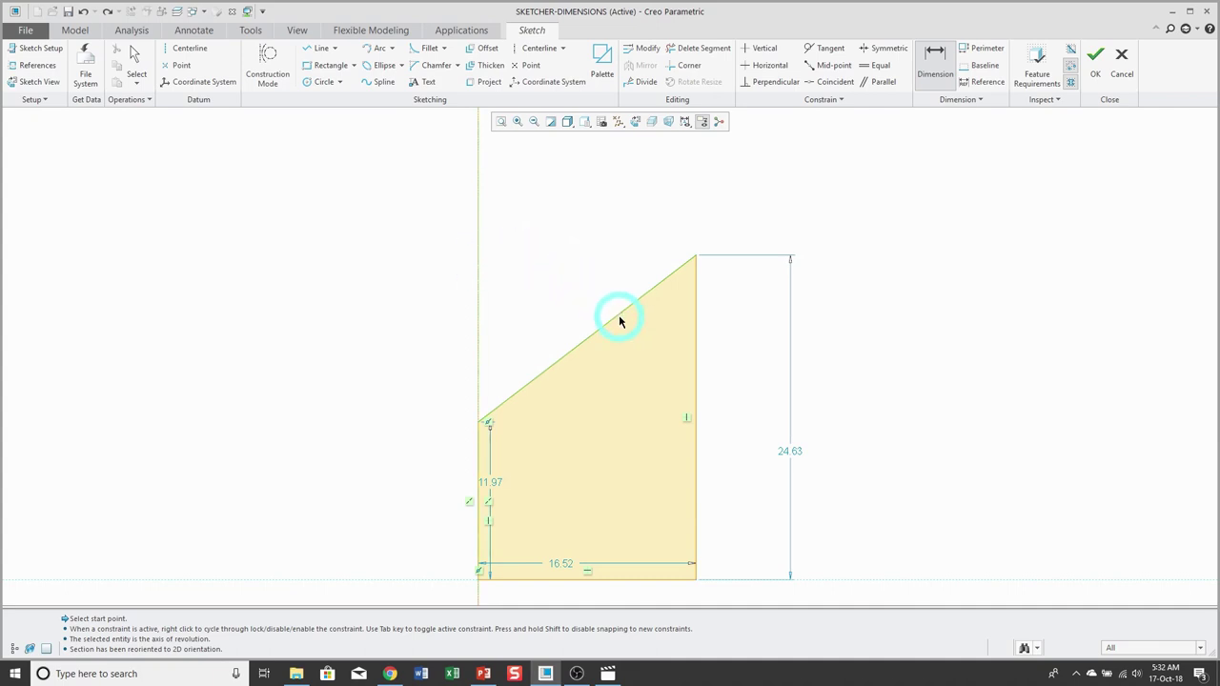
middle_click(540, 227)
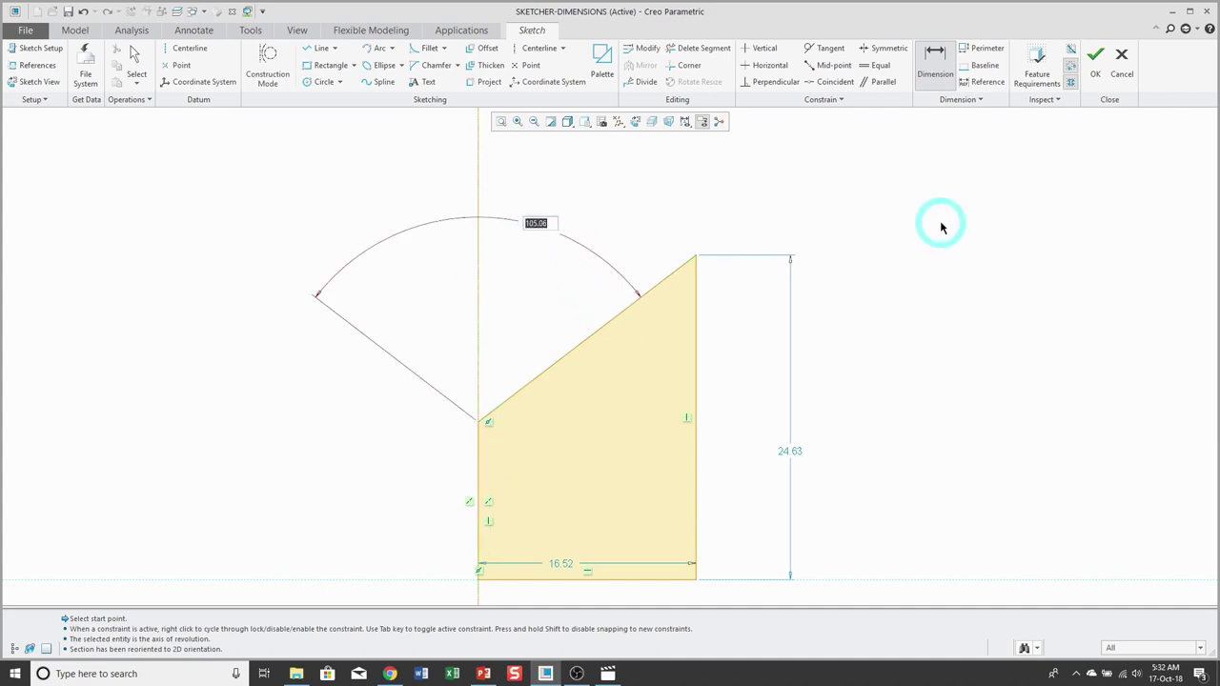
type("110")
key("Return")
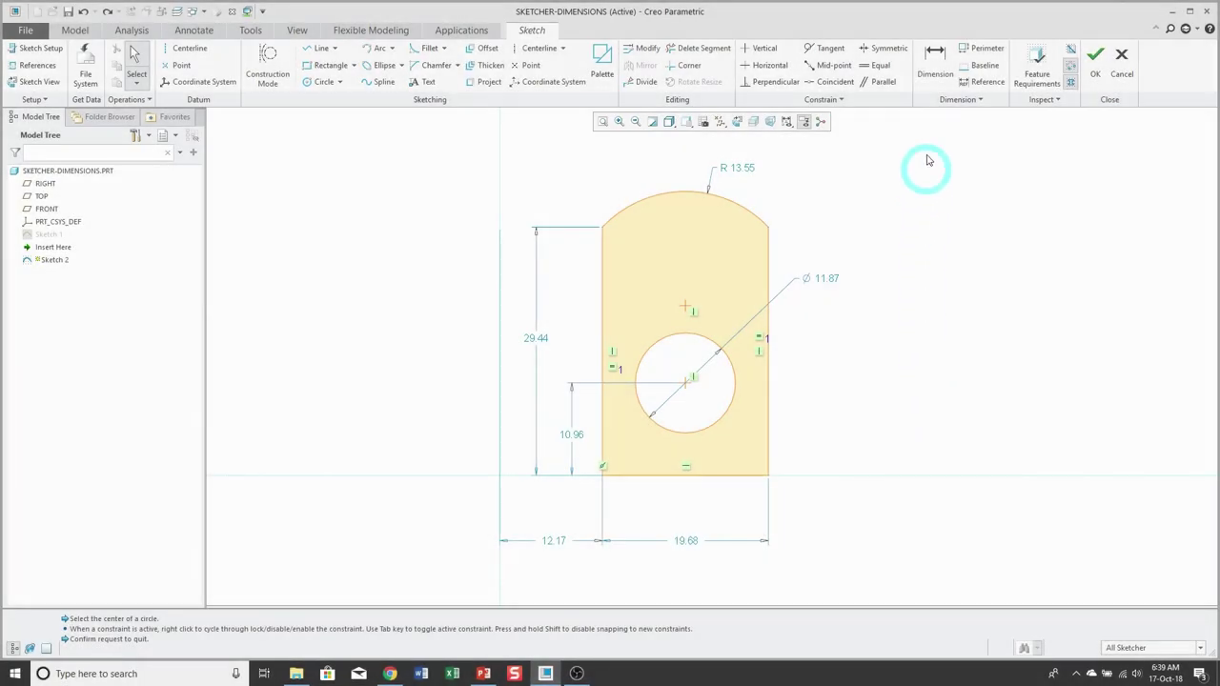
- Try a radius dimension of 6 on the circle inside the arched profile, and undo it
left_click(937, 68)
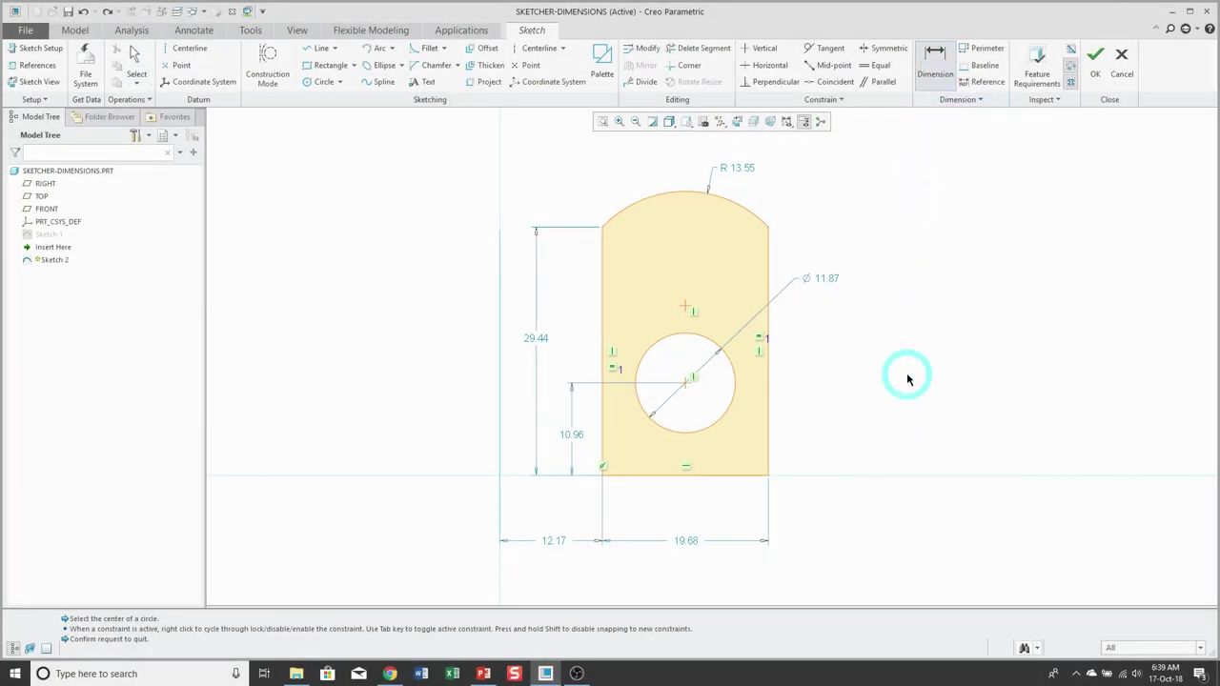
left_click(736, 401)
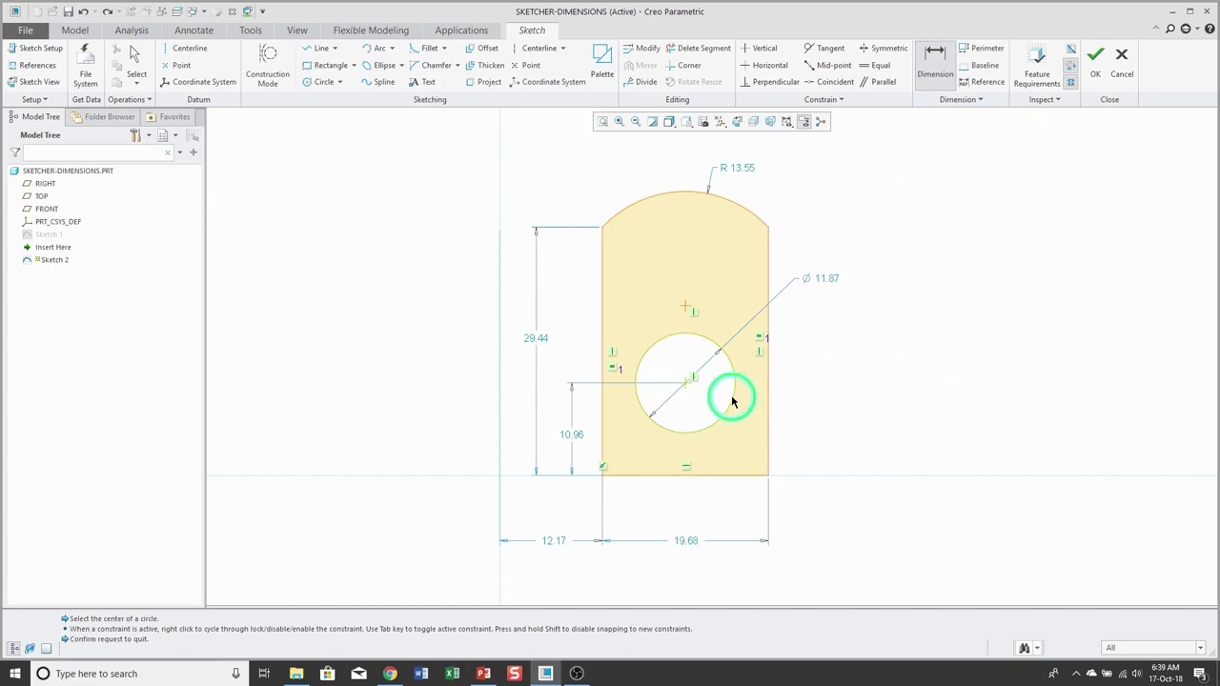
middle_click(831, 427)
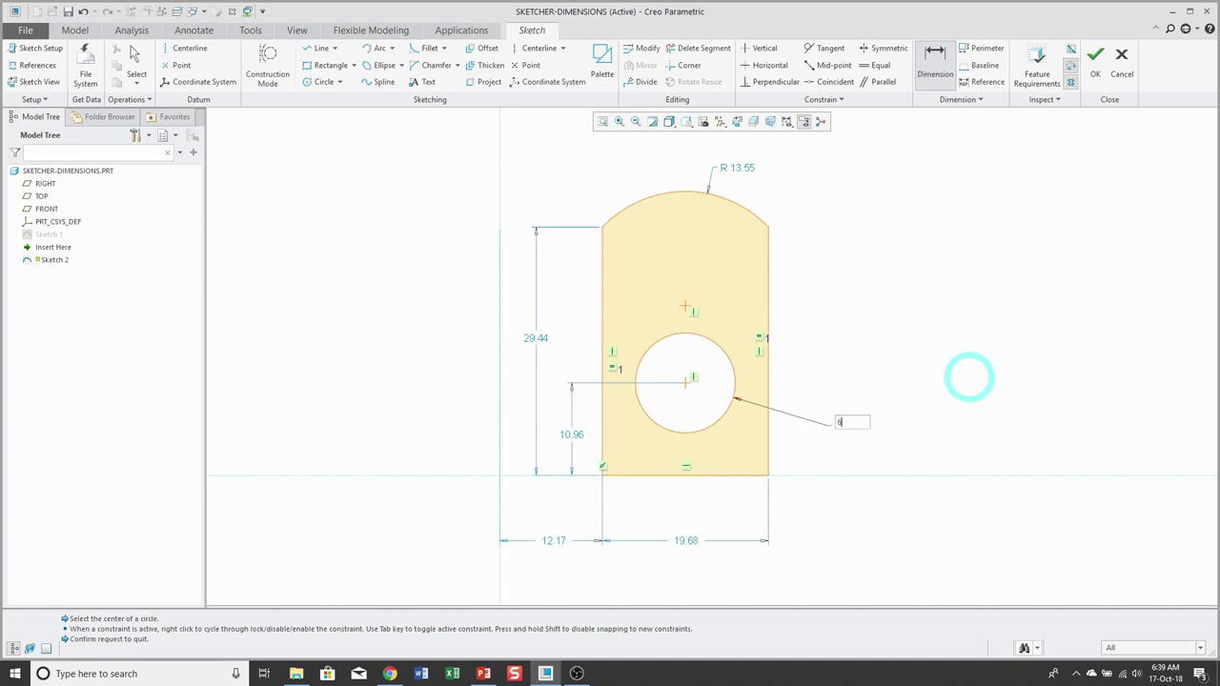
type("6")
key("Return")
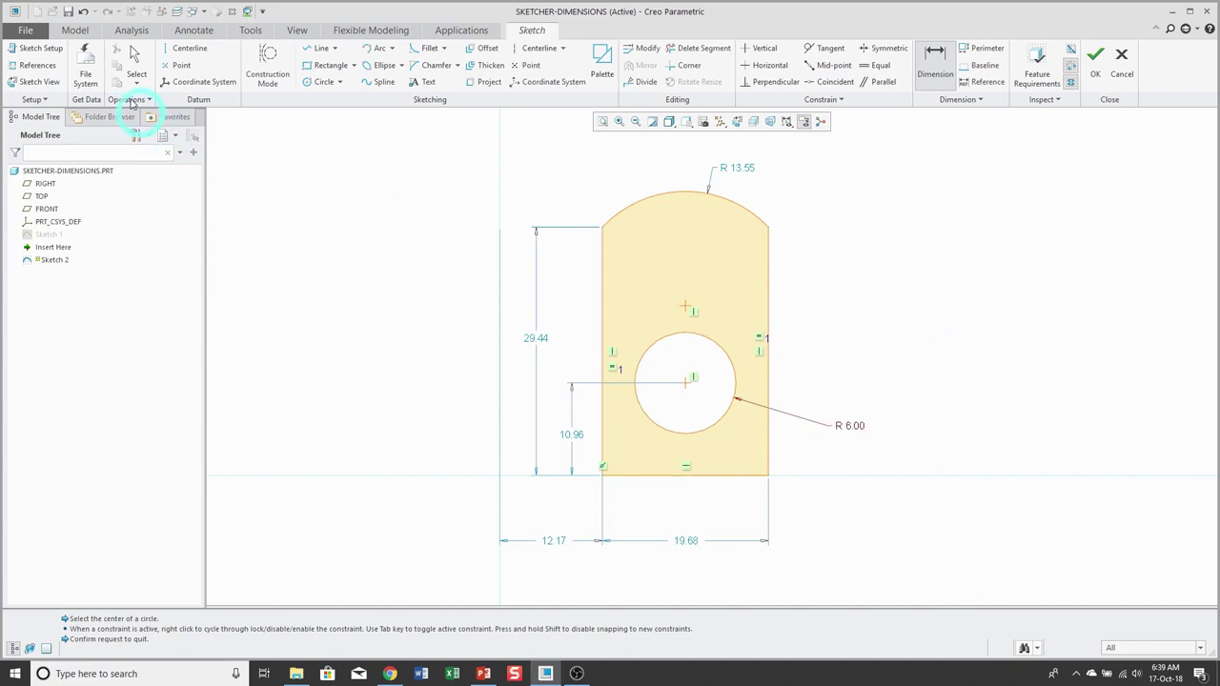
left_click(83, 11)
left_click(83, 11)
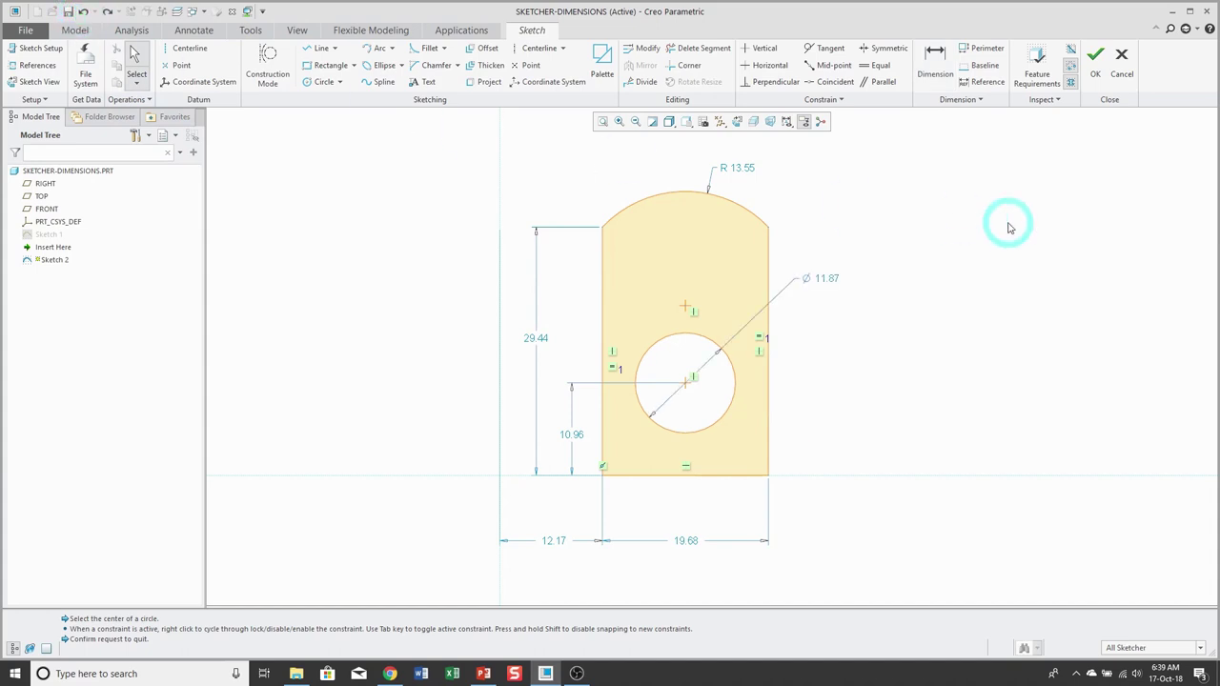
- Add a diameter dimension of 12 to the circle inside the arched profile
left_click(932, 76)
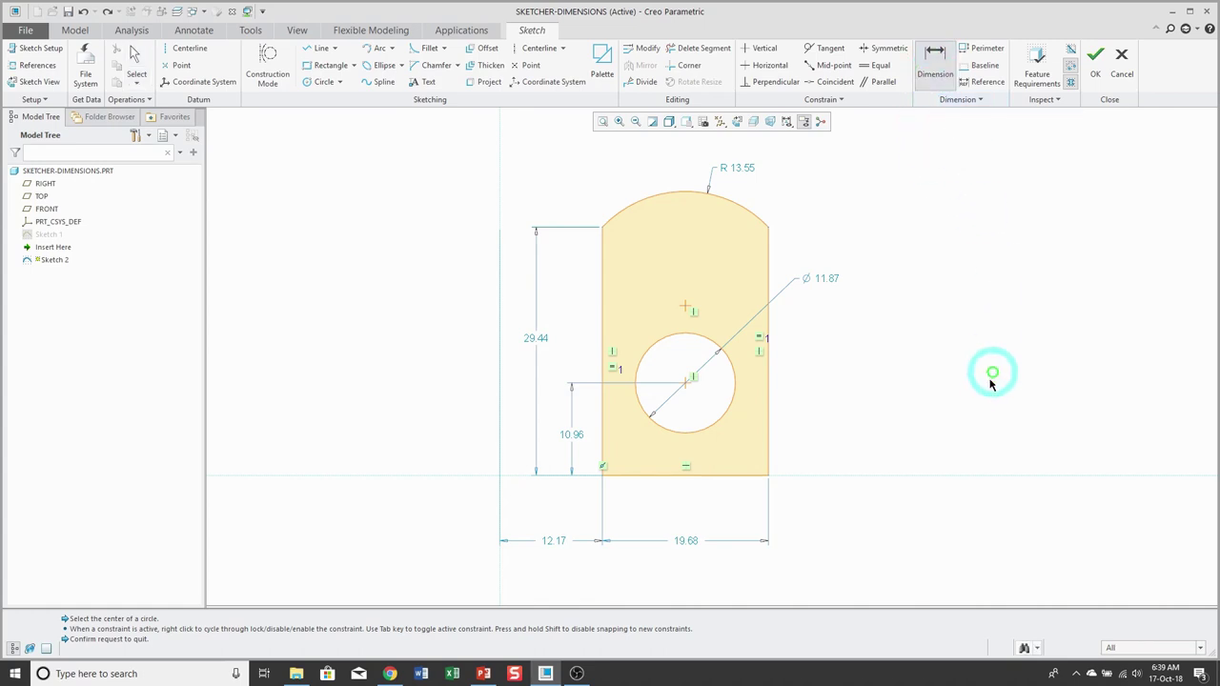
left_click(721, 425)
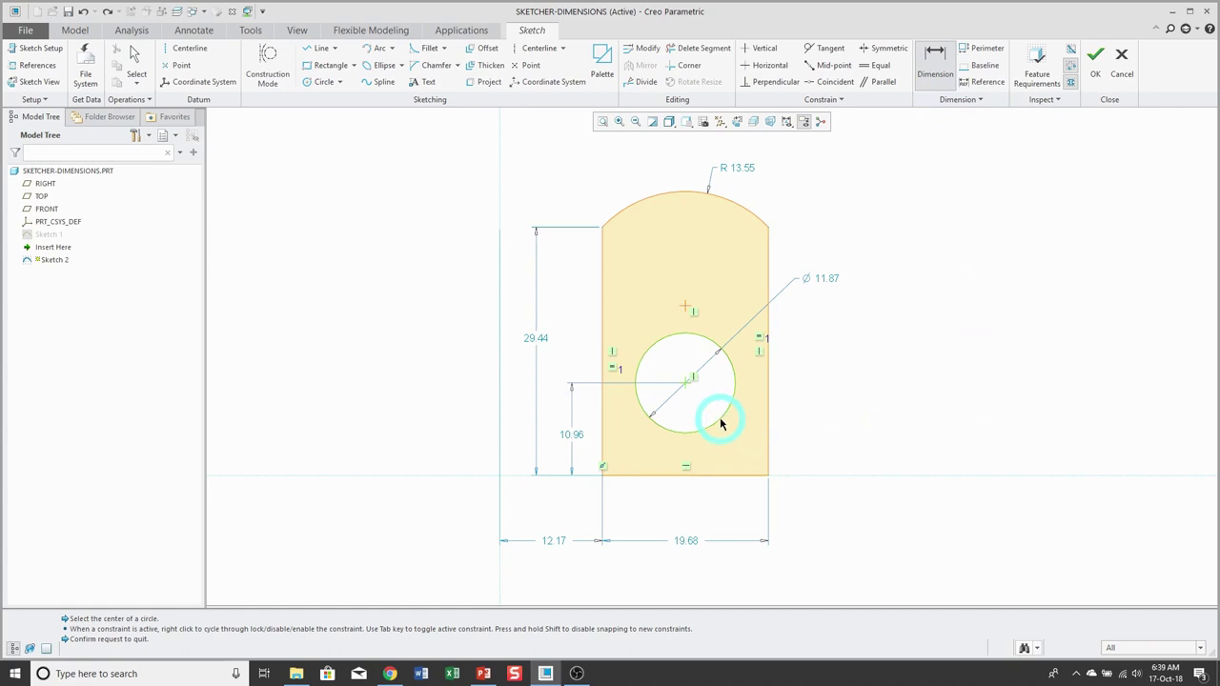
middle_click(830, 442)
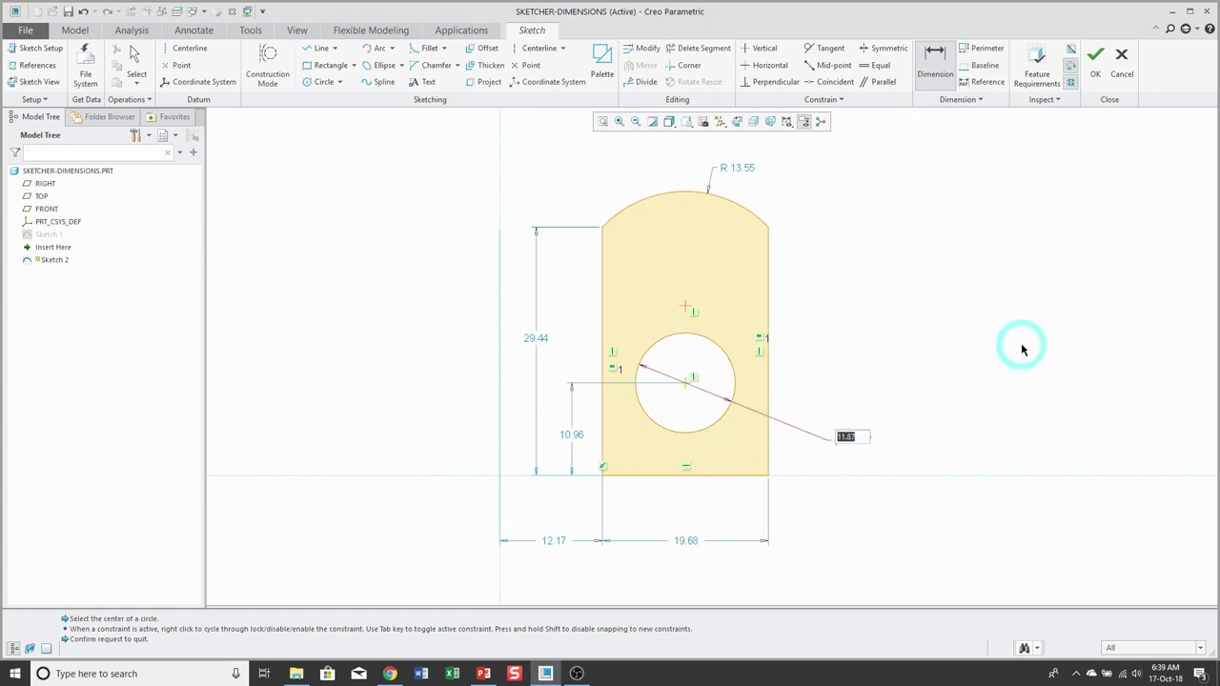
type("12")
key("Return")
middle_click(945, 322)
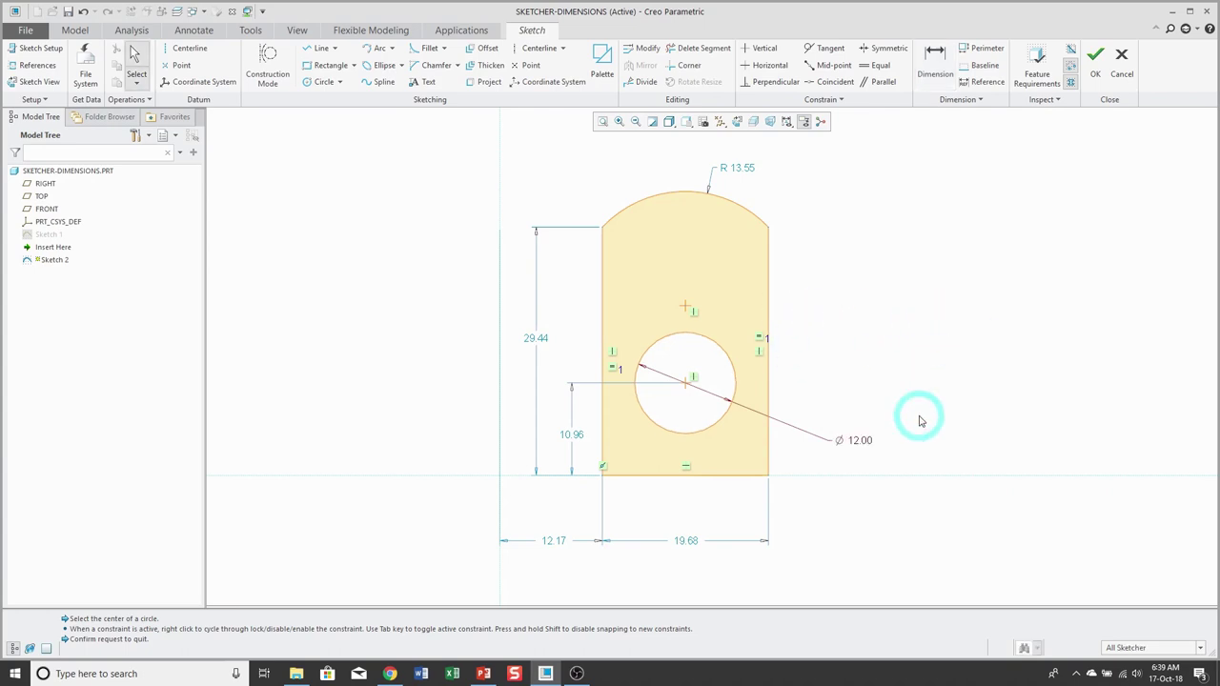
- Switch the circle's diameter dimension to a radius dimension and back to a diameter
left_click(864, 444)
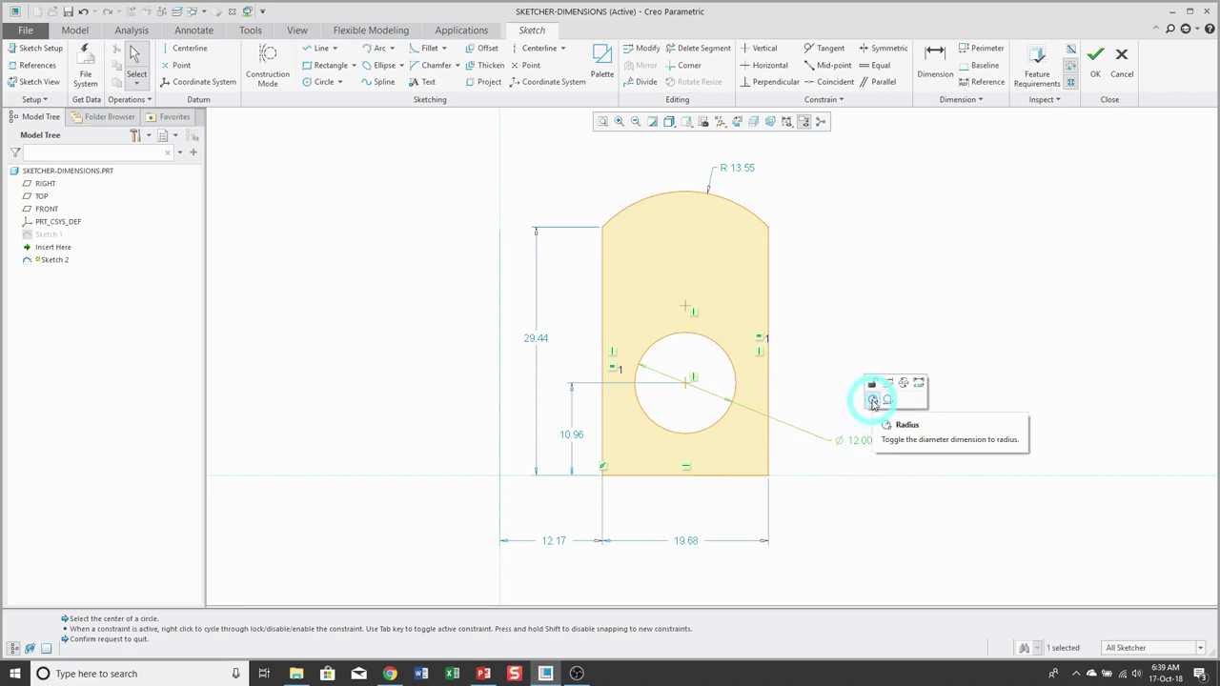
left_click(873, 401)
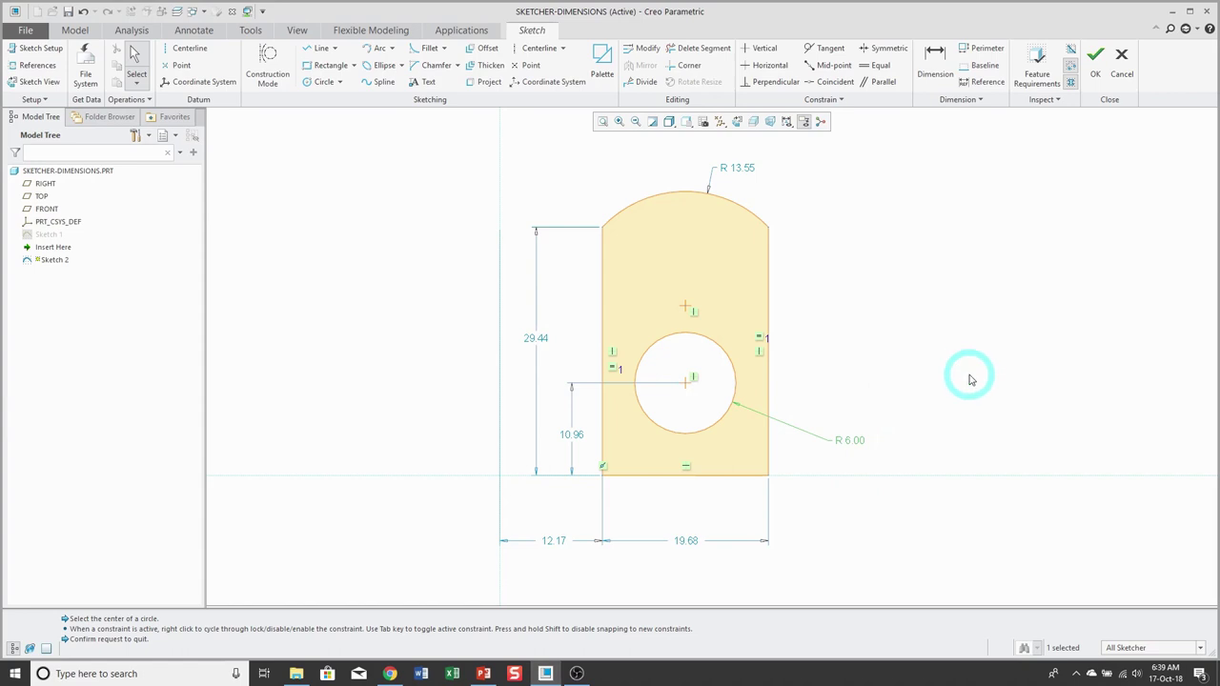
left_click(859, 445)
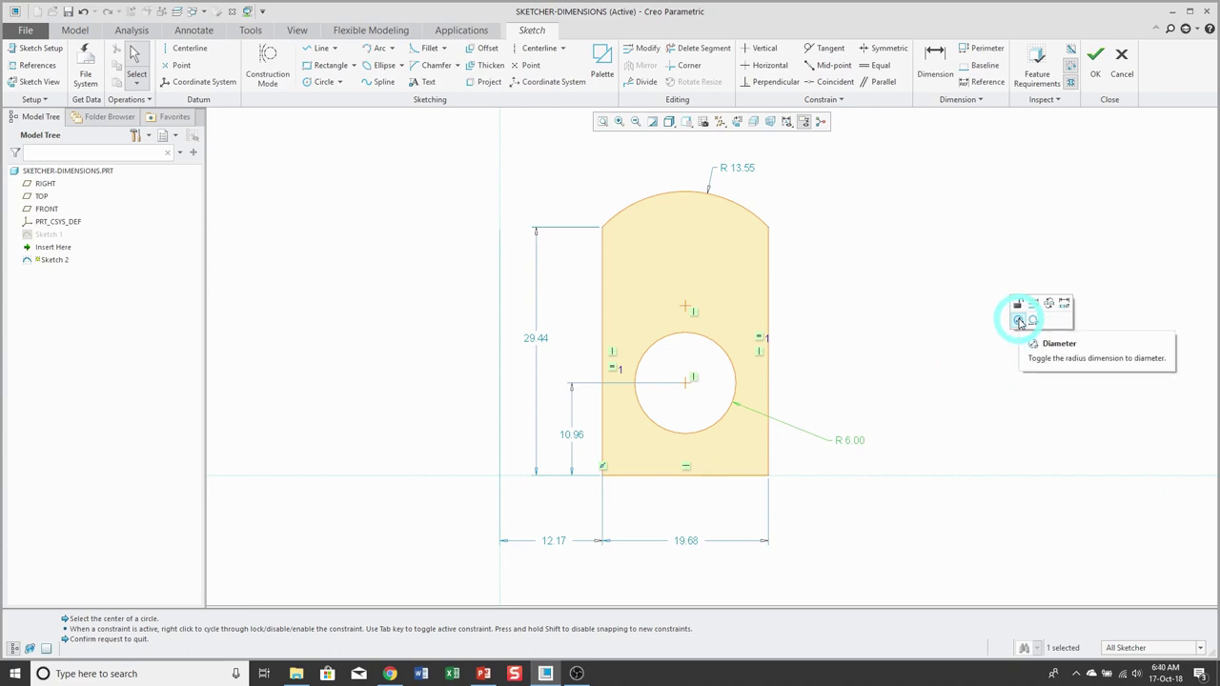
left_click(1019, 321)
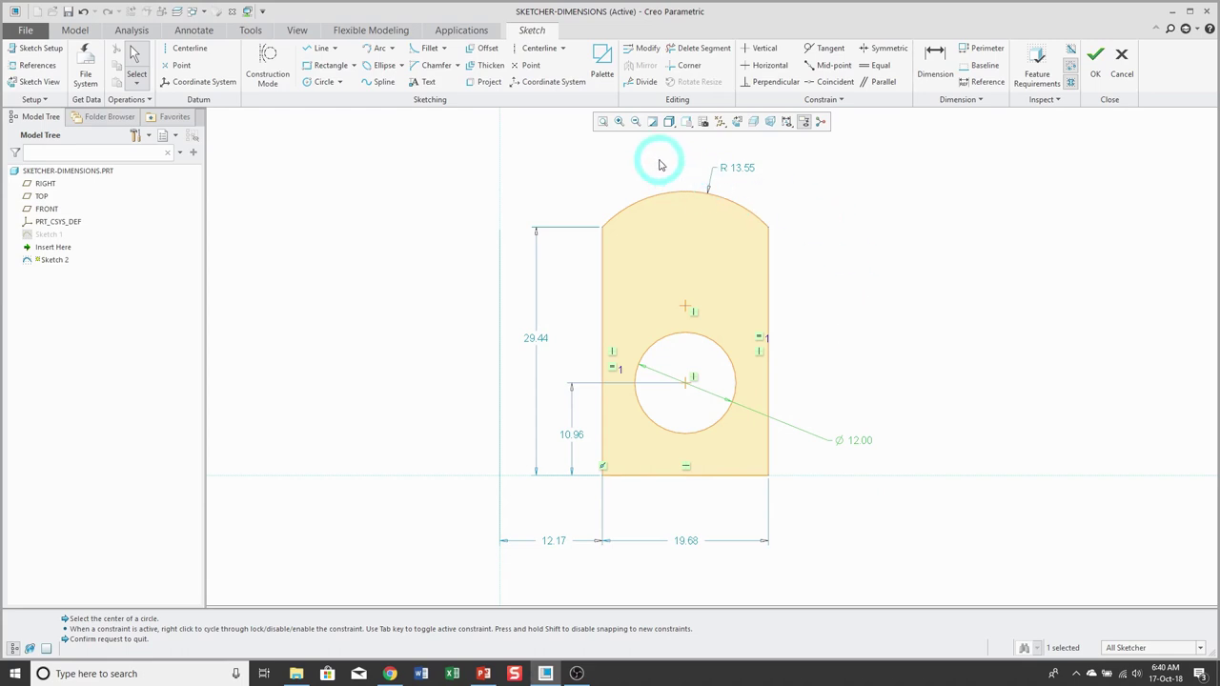
- Add an arc length dimension of 20 to the profile's top arc and convert it to an angle dimension
scroll(658, 165, "up", 1)
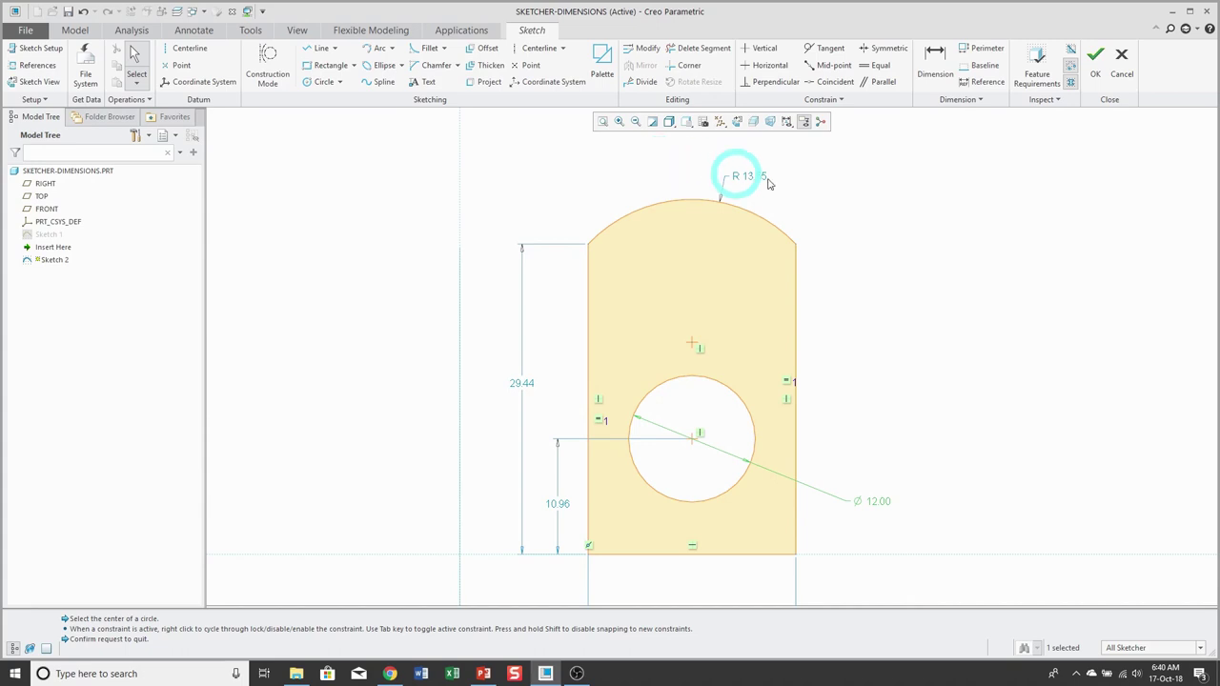
left_click(934, 75)
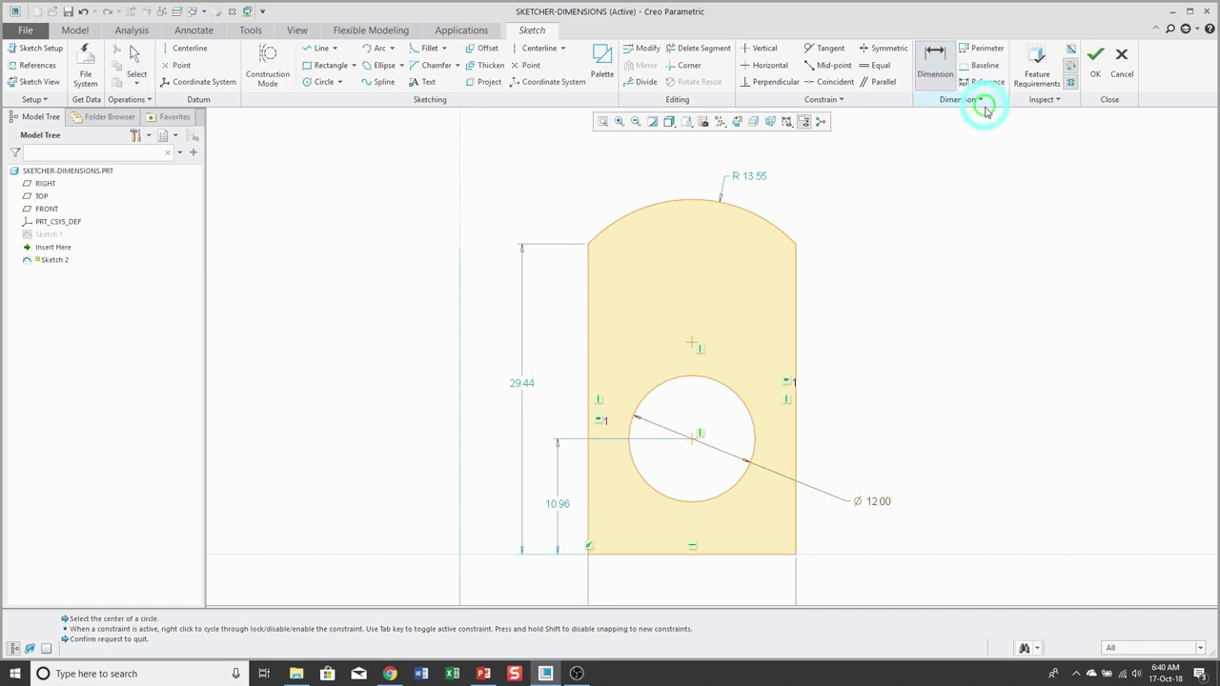
left_click(743, 209)
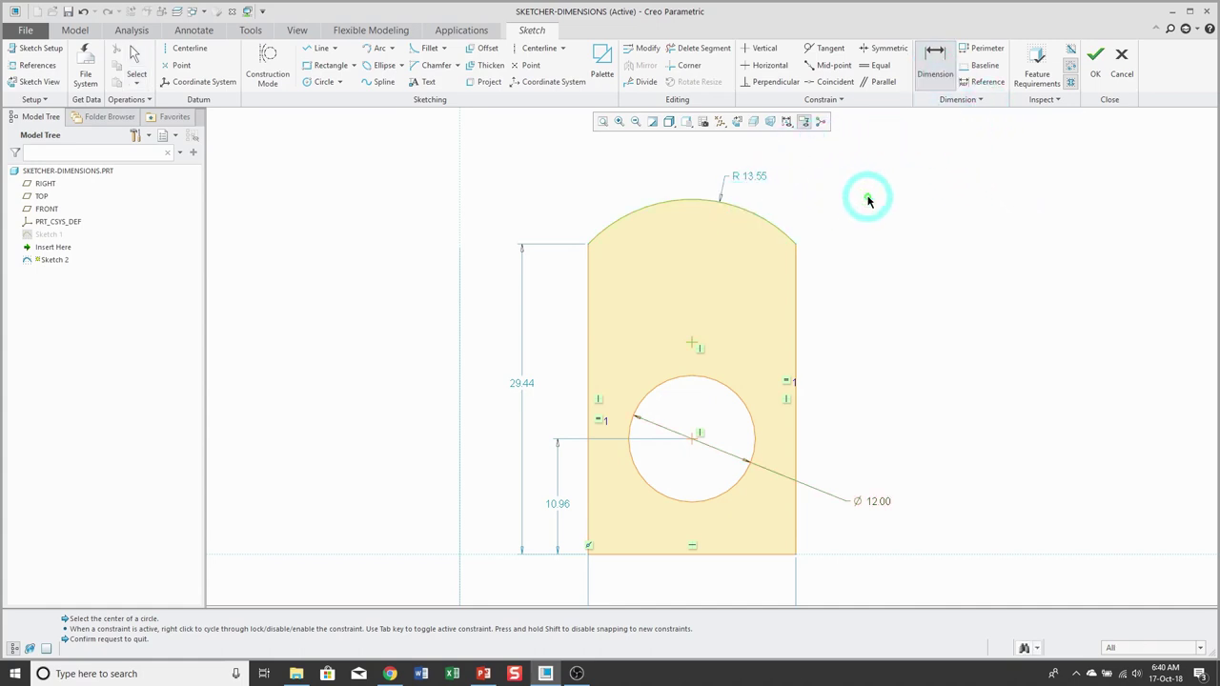
left_click(795, 244)
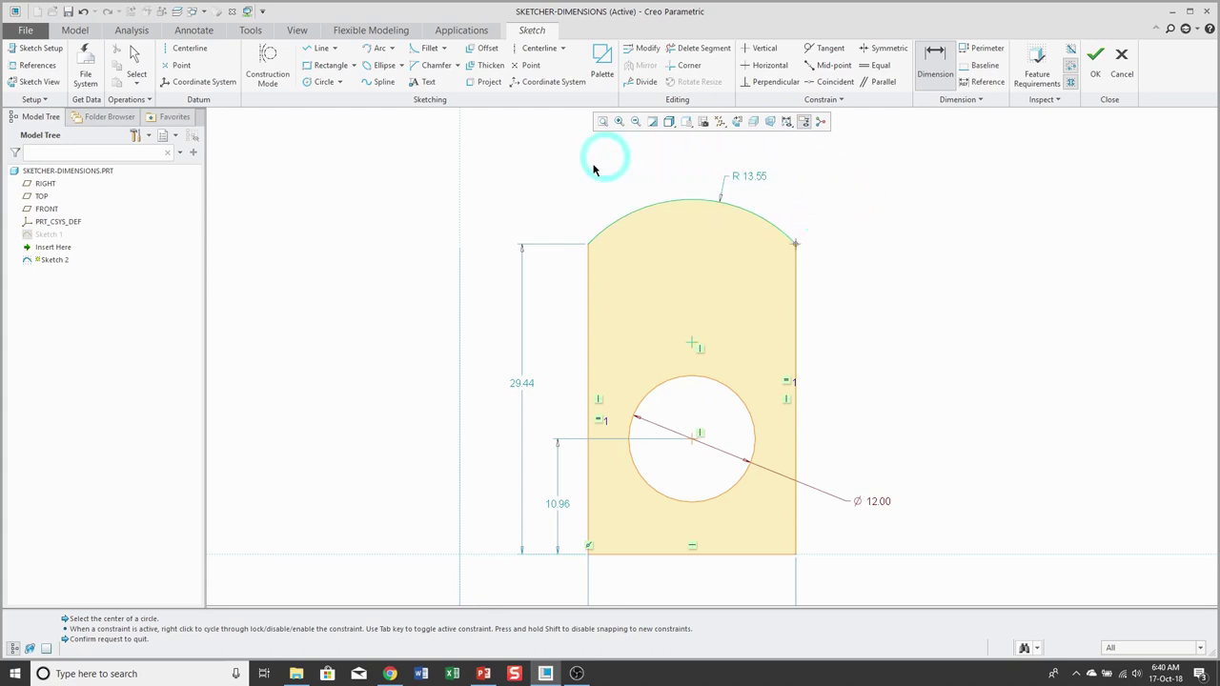
left_click(587, 247)
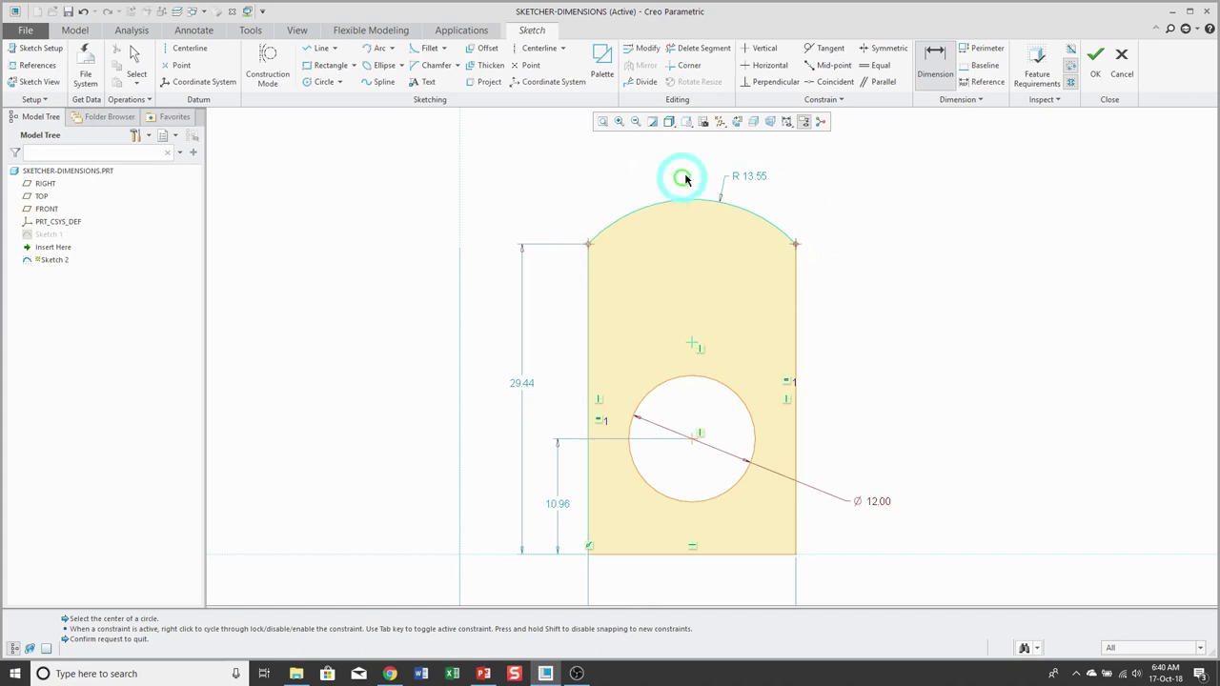
middle_click(684, 159)
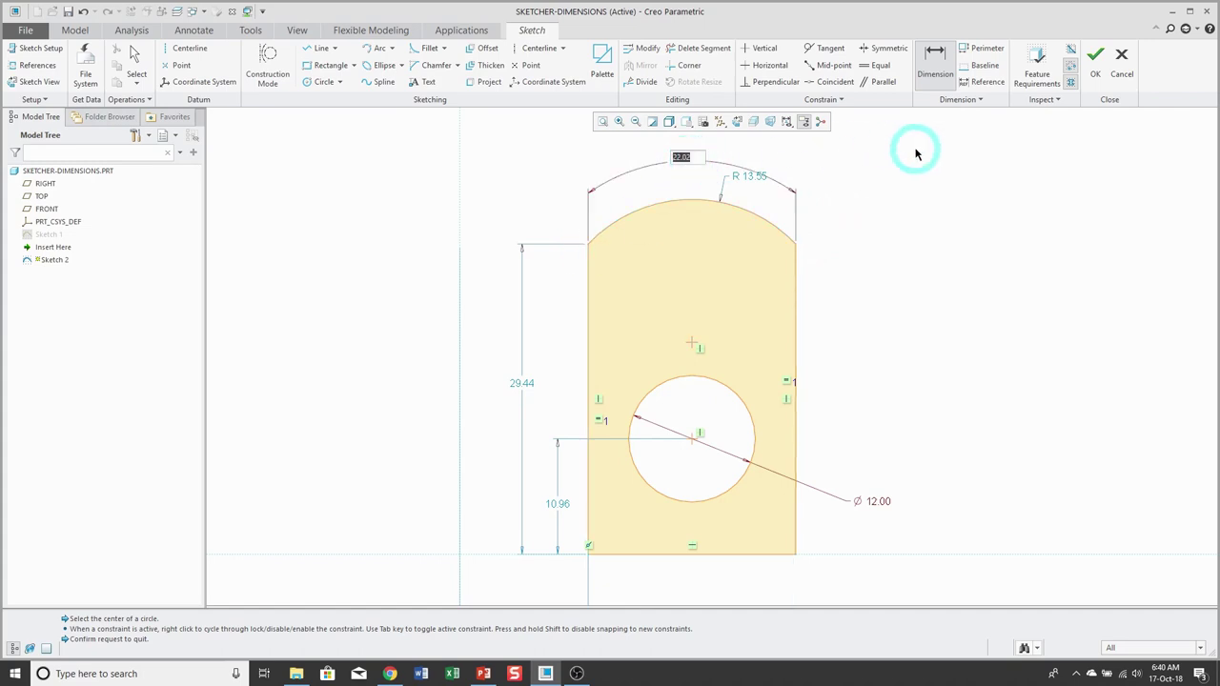
type("20")
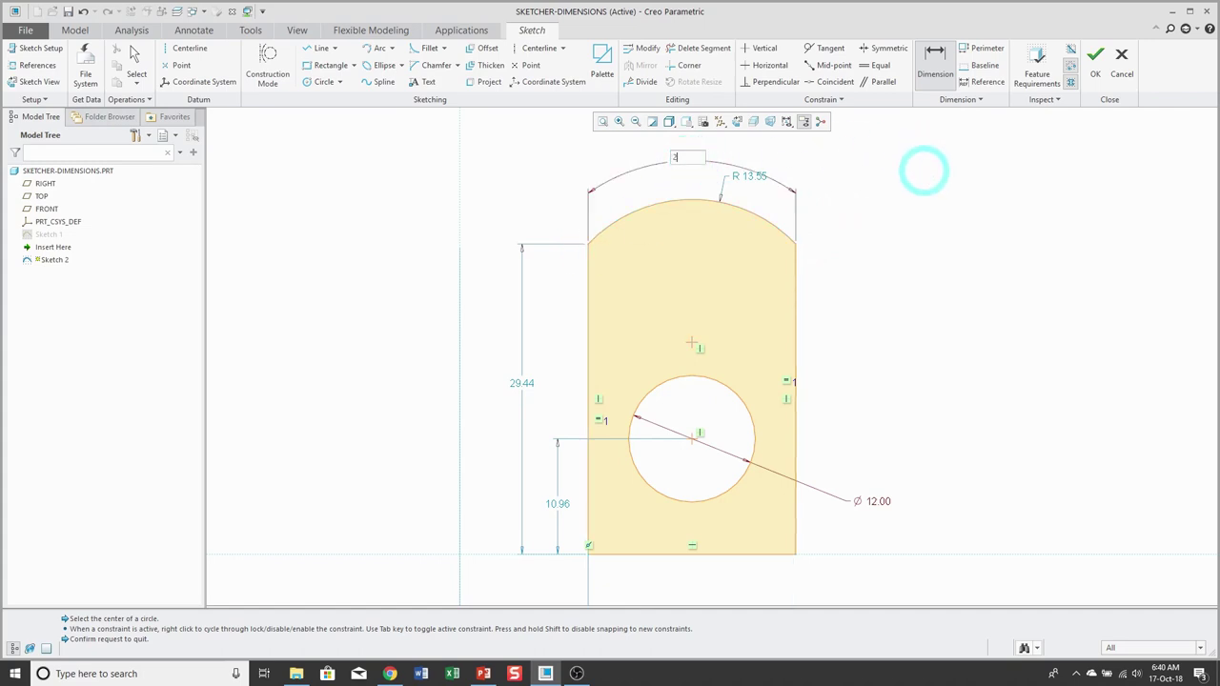
key("Return")
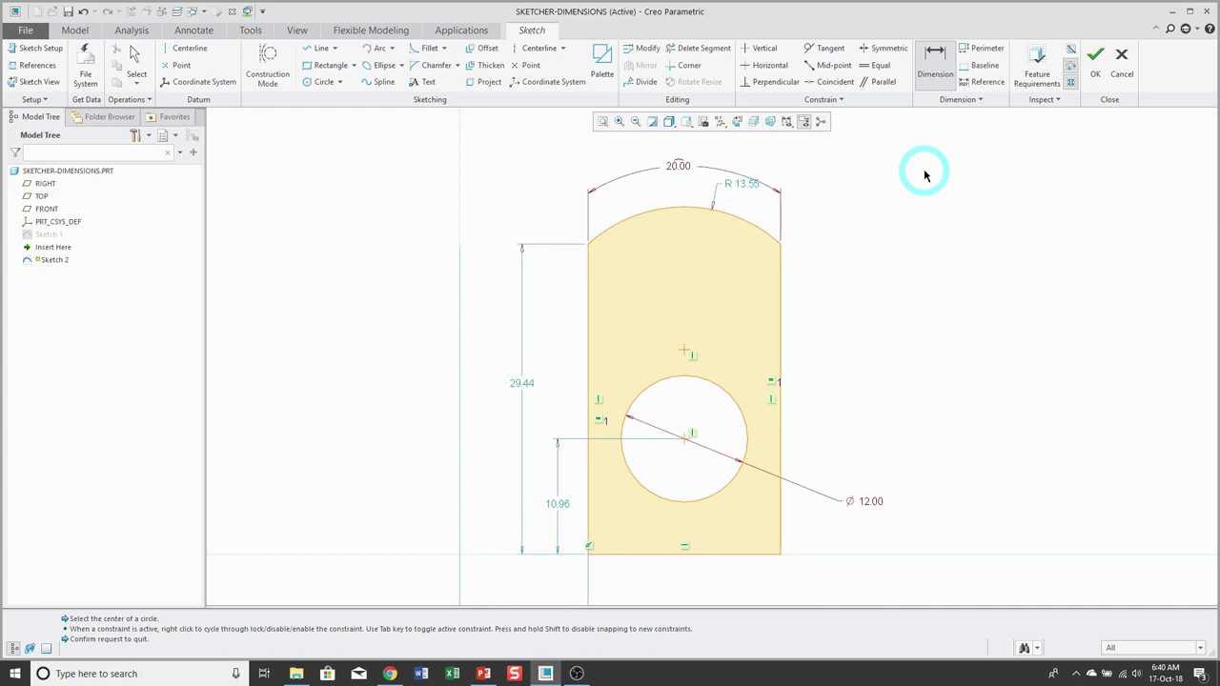
middle_click(924, 174)
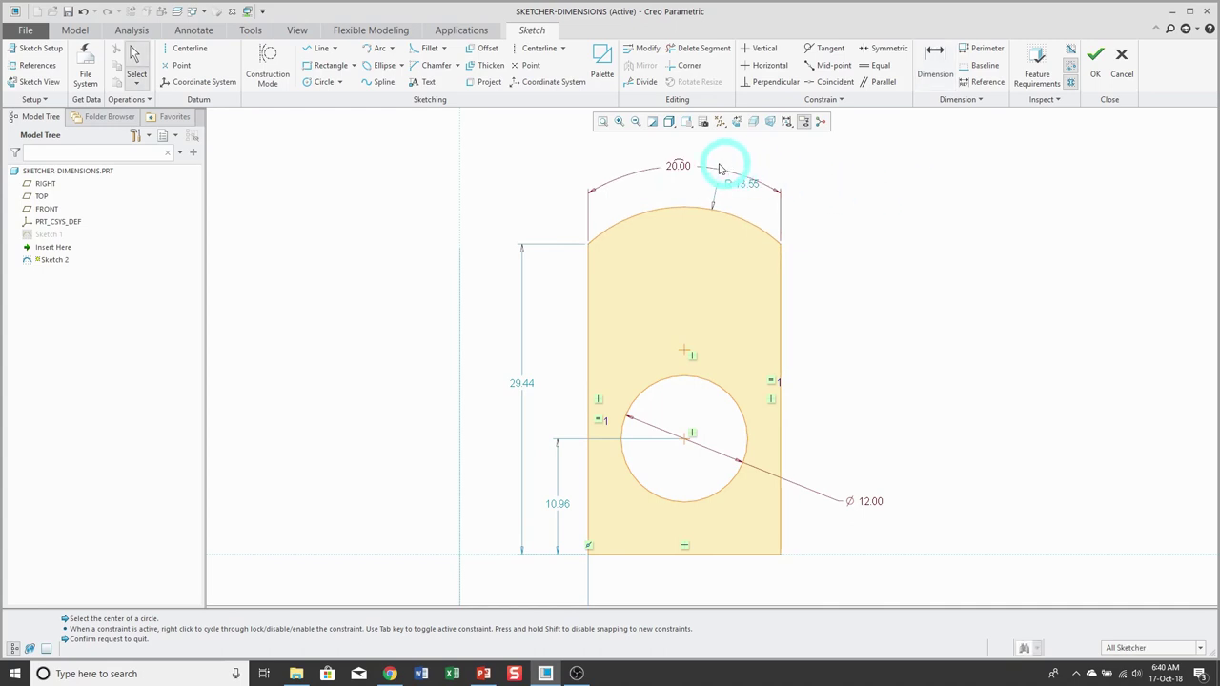
left_click(683, 174)
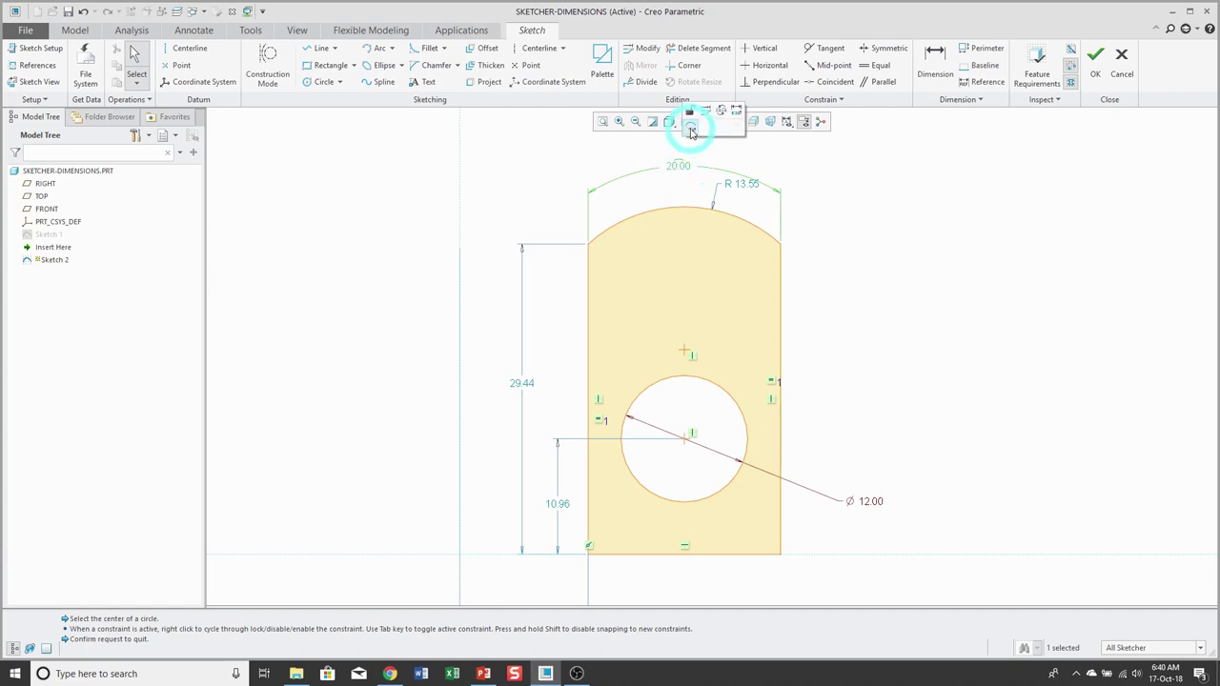
left_click(692, 132)
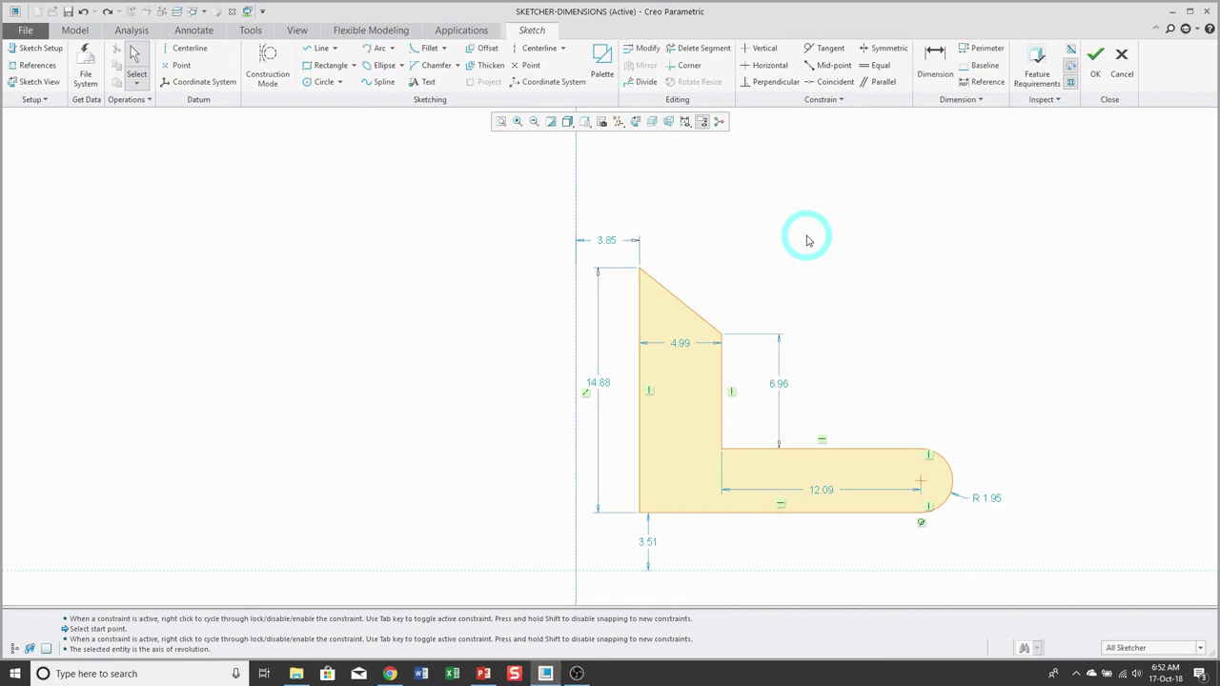
- Sketch a vertical datum centerline on the vertical reference and designate it as the axis of revolution
left_click(181, 55)
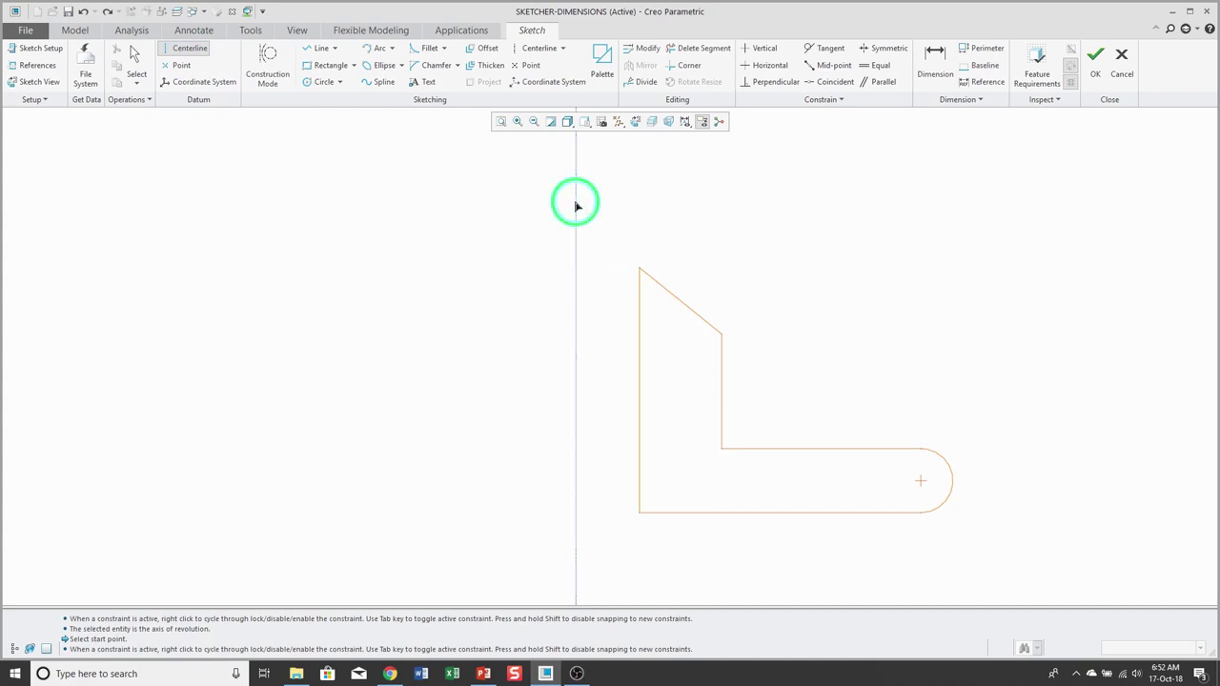
left_click(592, 303)
left_click(576, 344)
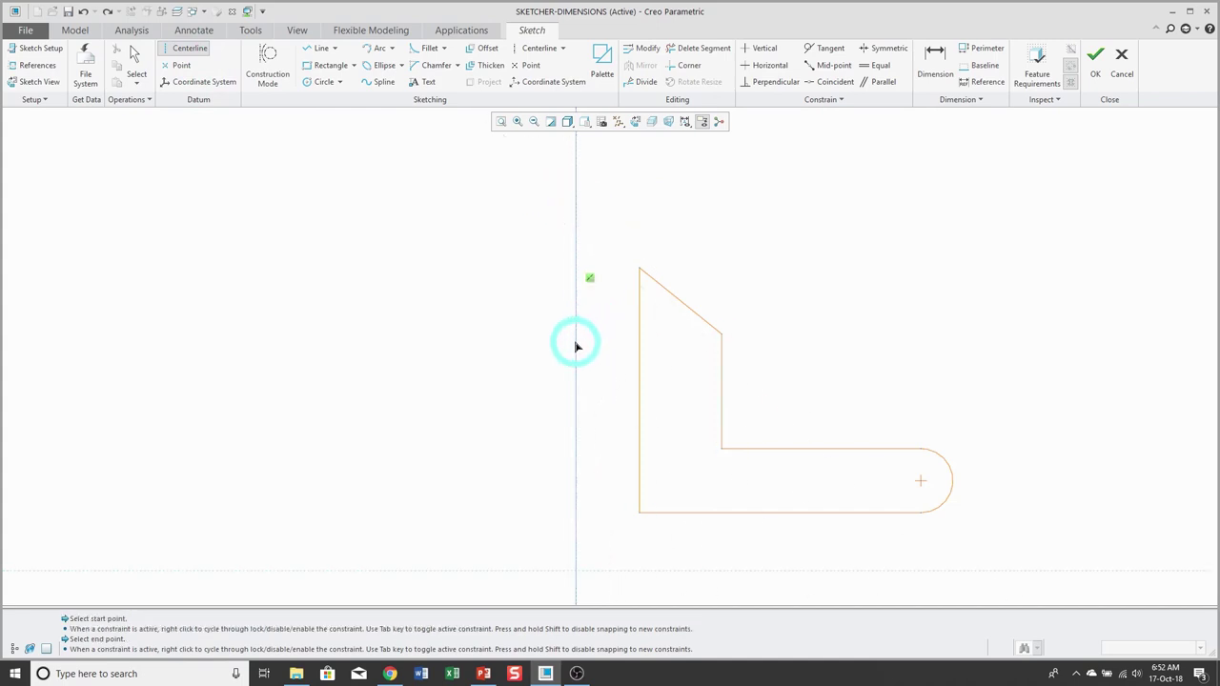
right_click(407, 246)
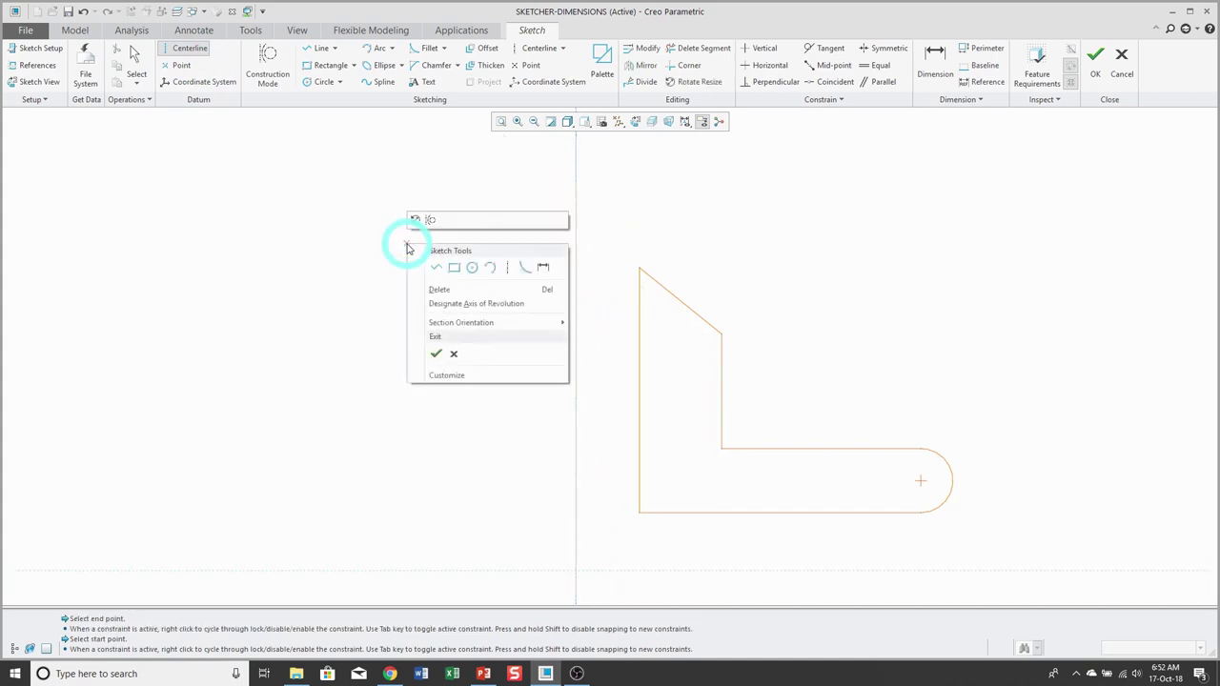
left_click(460, 305)
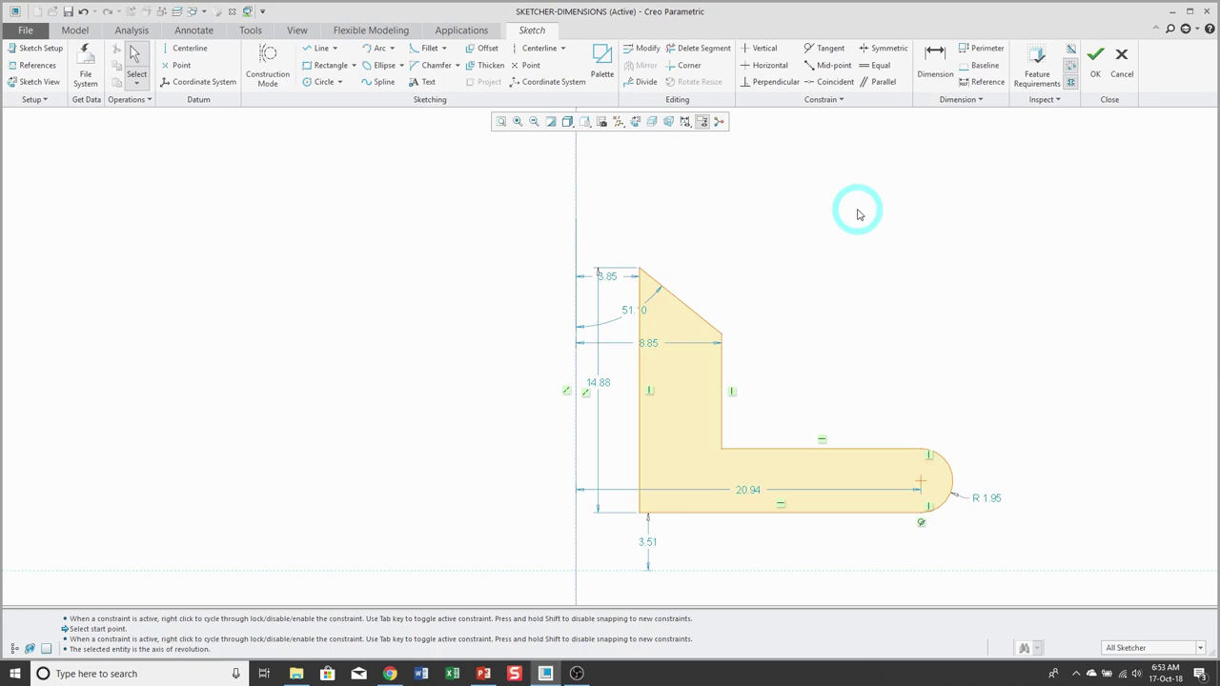
- Move the 3.85 dimension above the profile and add a diameter dimension of 6 to the inner vertical edge about the axis of revolution
left_click_drag(608, 276, 612, 239)
left_click(768, 255)
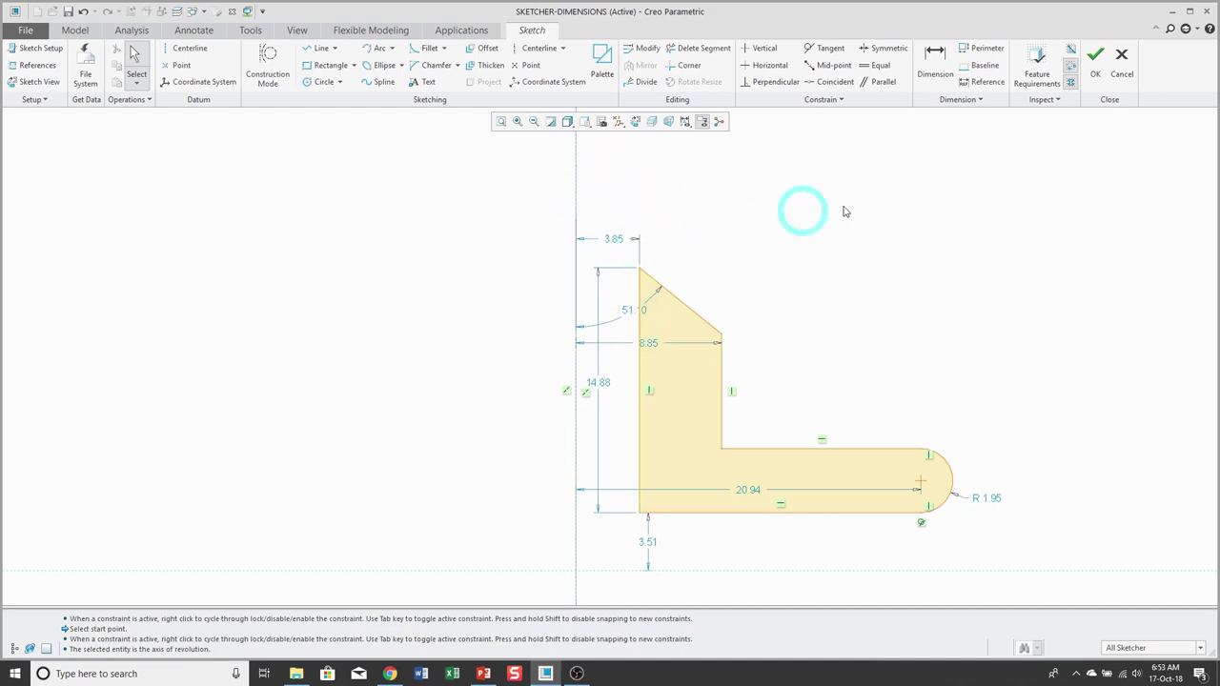
left_click(939, 75)
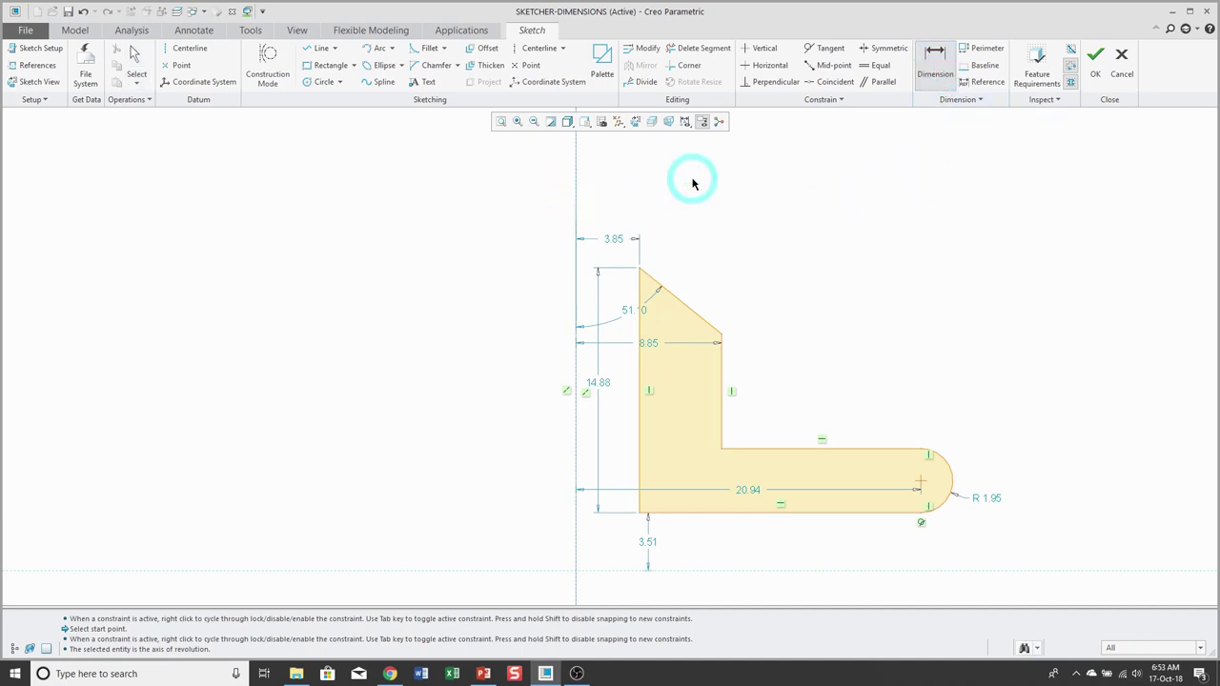
left_click(641, 338)
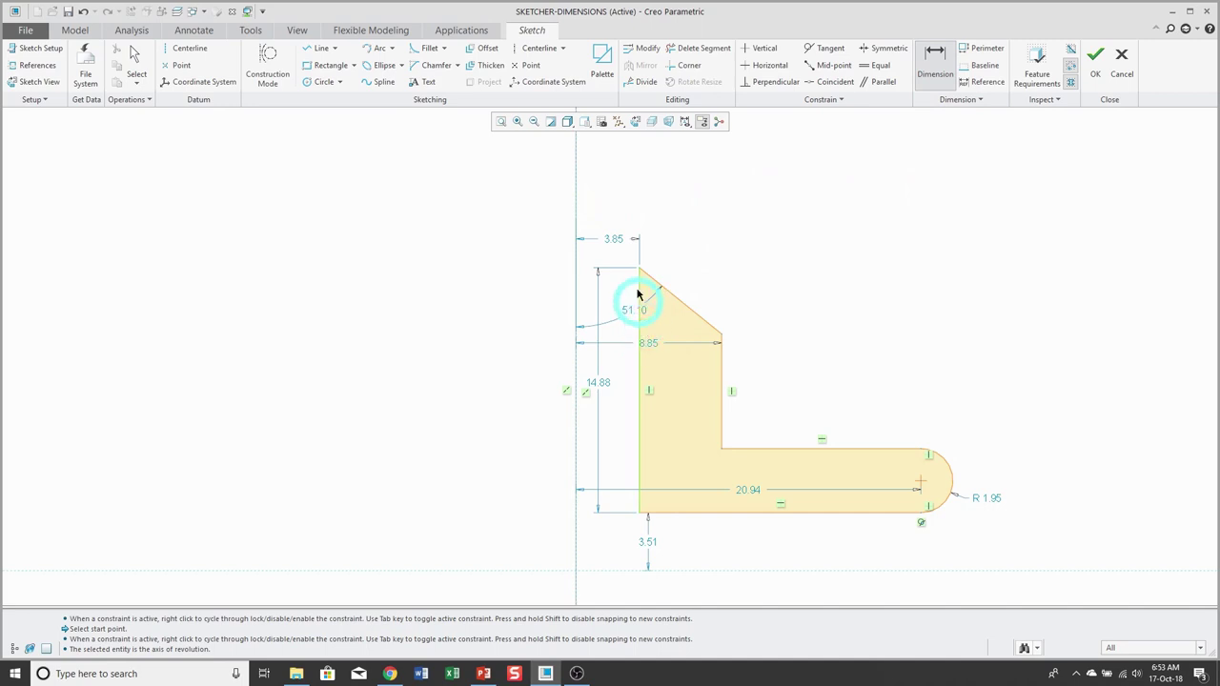
middle_click(607, 207)
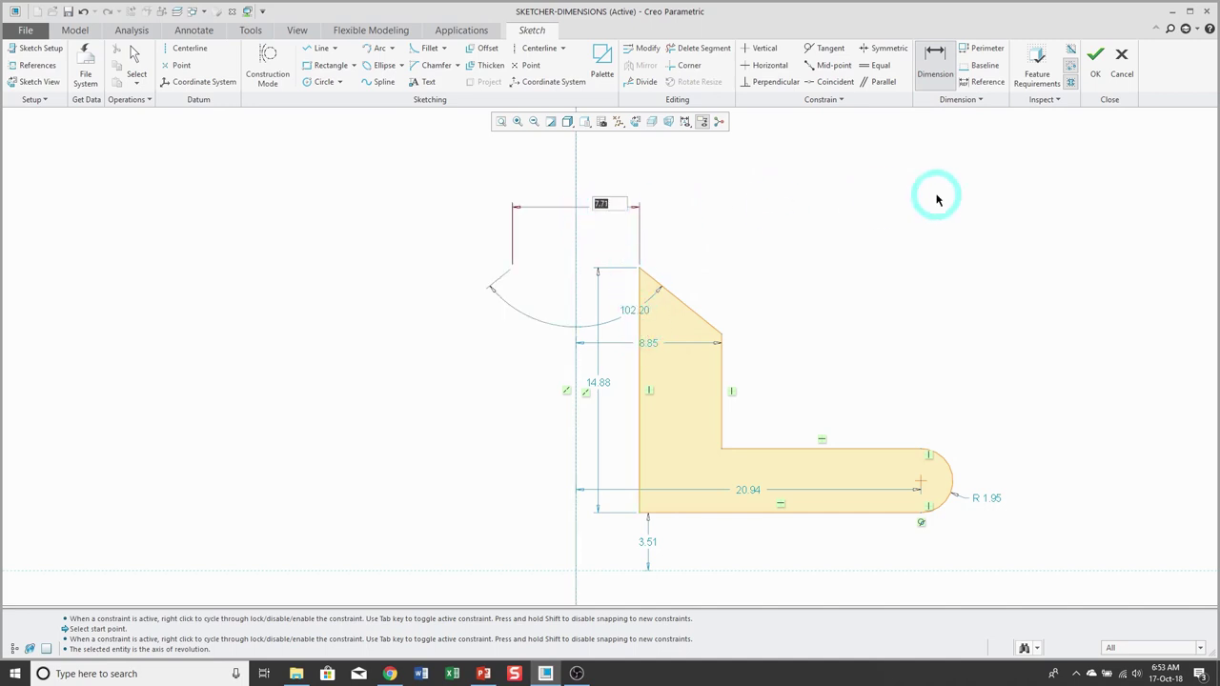
type("6")
key("Return")
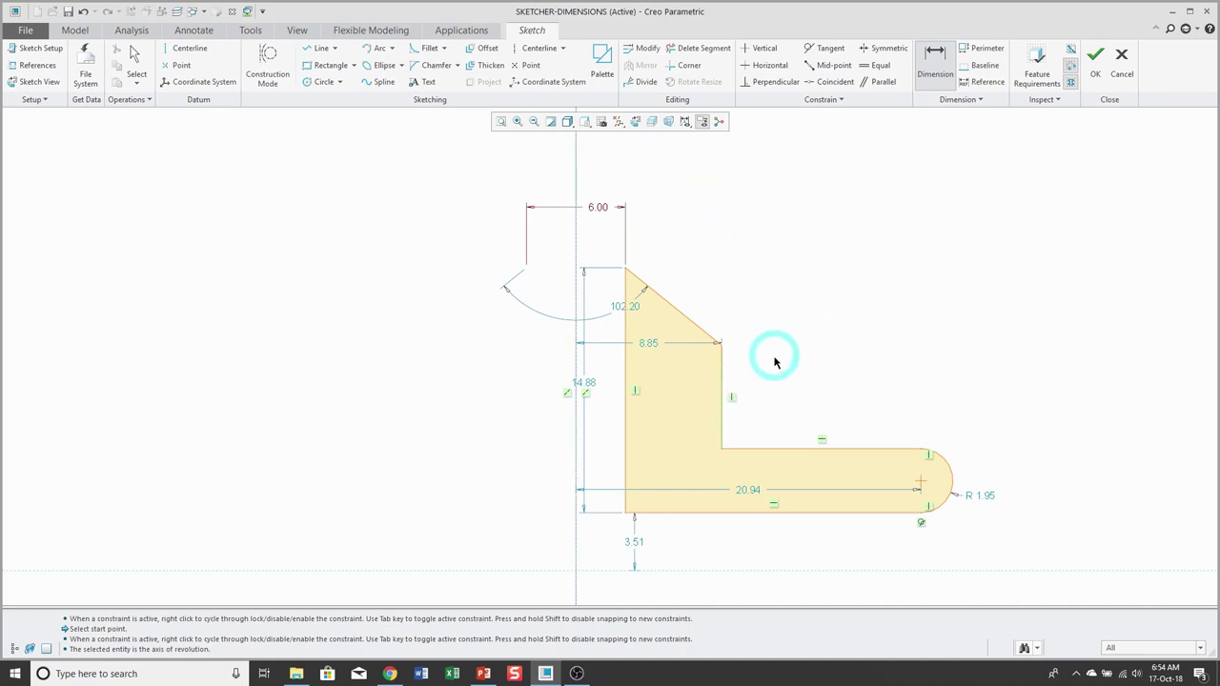
- Add a diameter dimension of 20 to the short outer vertical edge about the axis of revolution
left_click(720, 384)
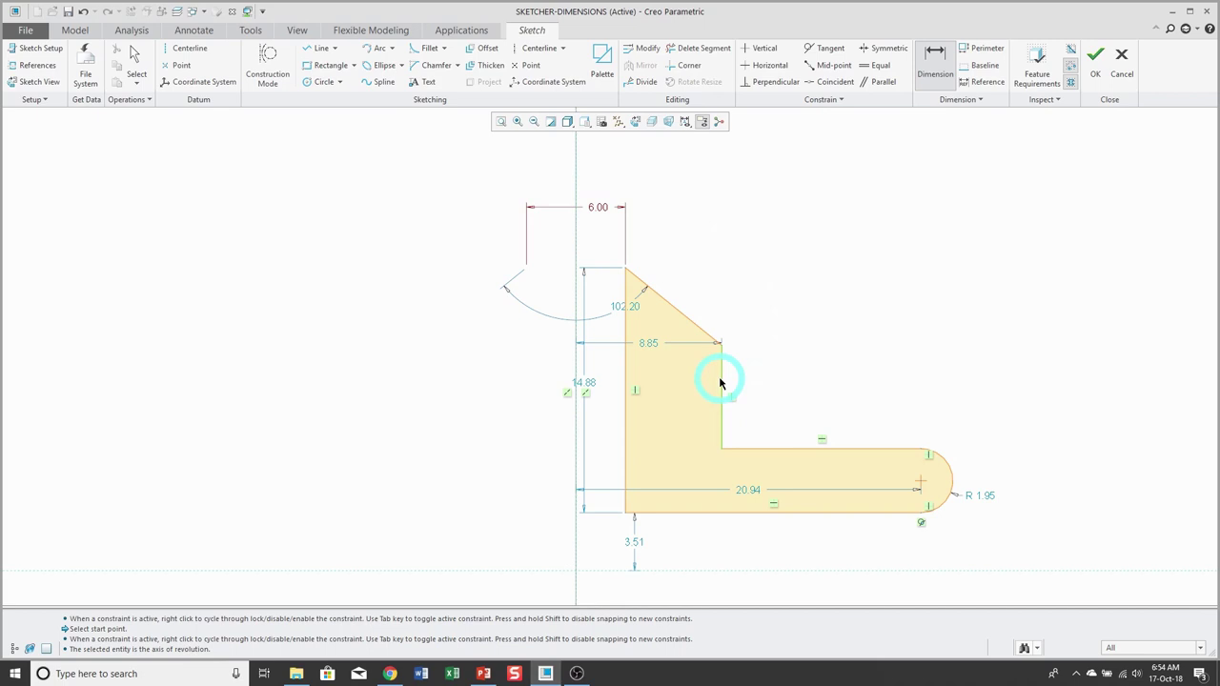
middle_click(749, 162)
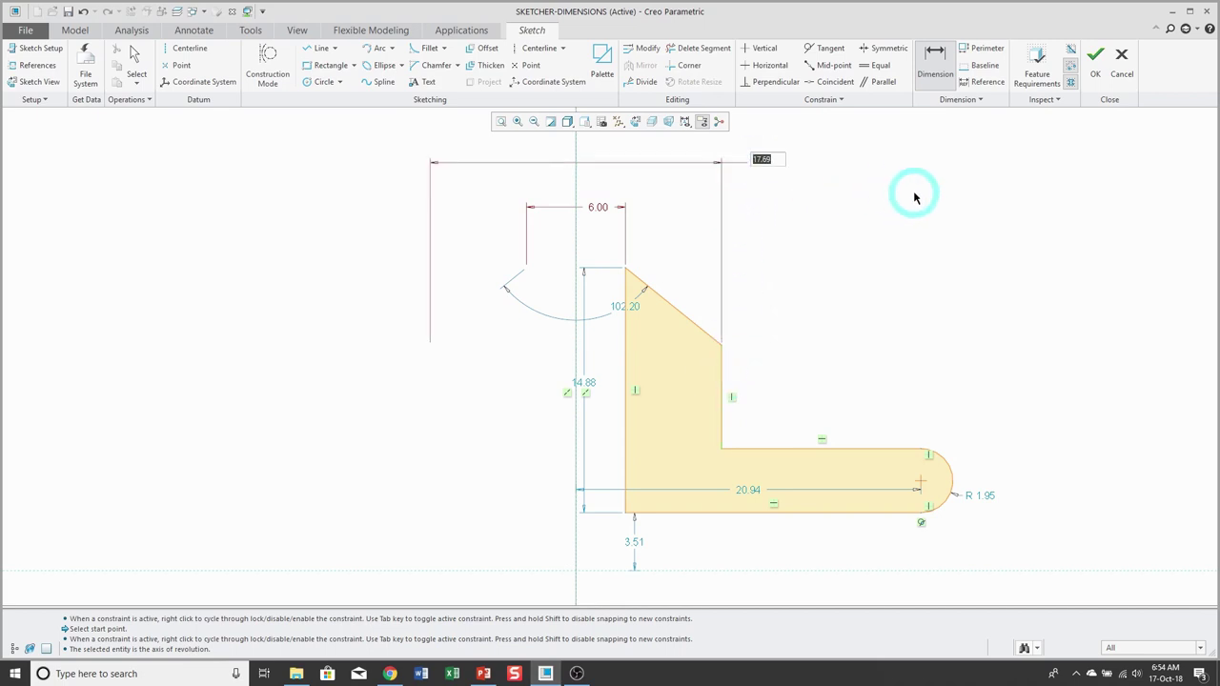
type("20")
key("Return")
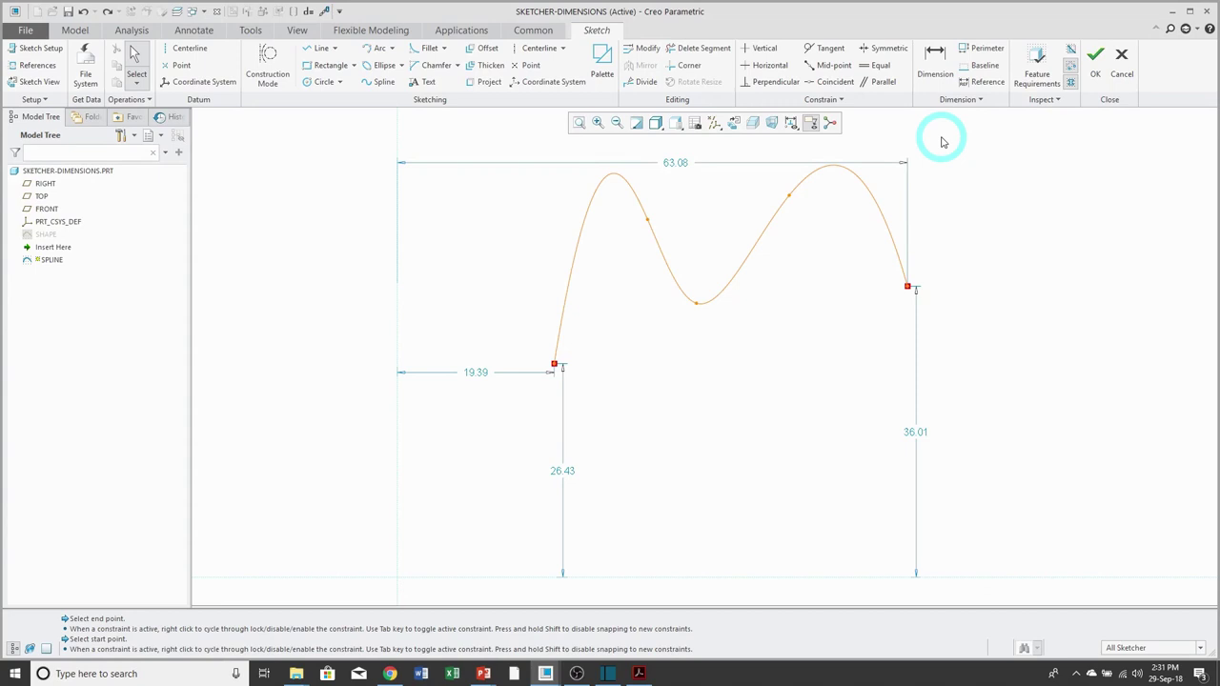
- Add a vertical dimension from the spline's lowest interior point to the horizontal reference, accepting the proposed value
left_click(936, 74)
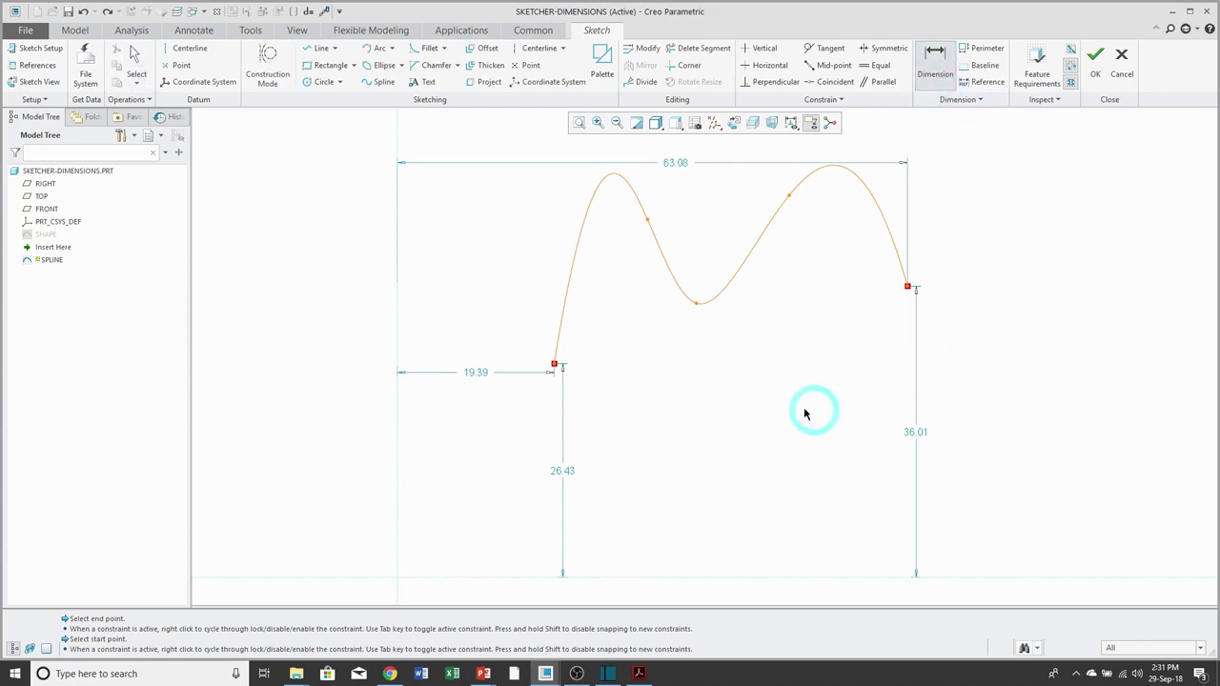
left_click(697, 305)
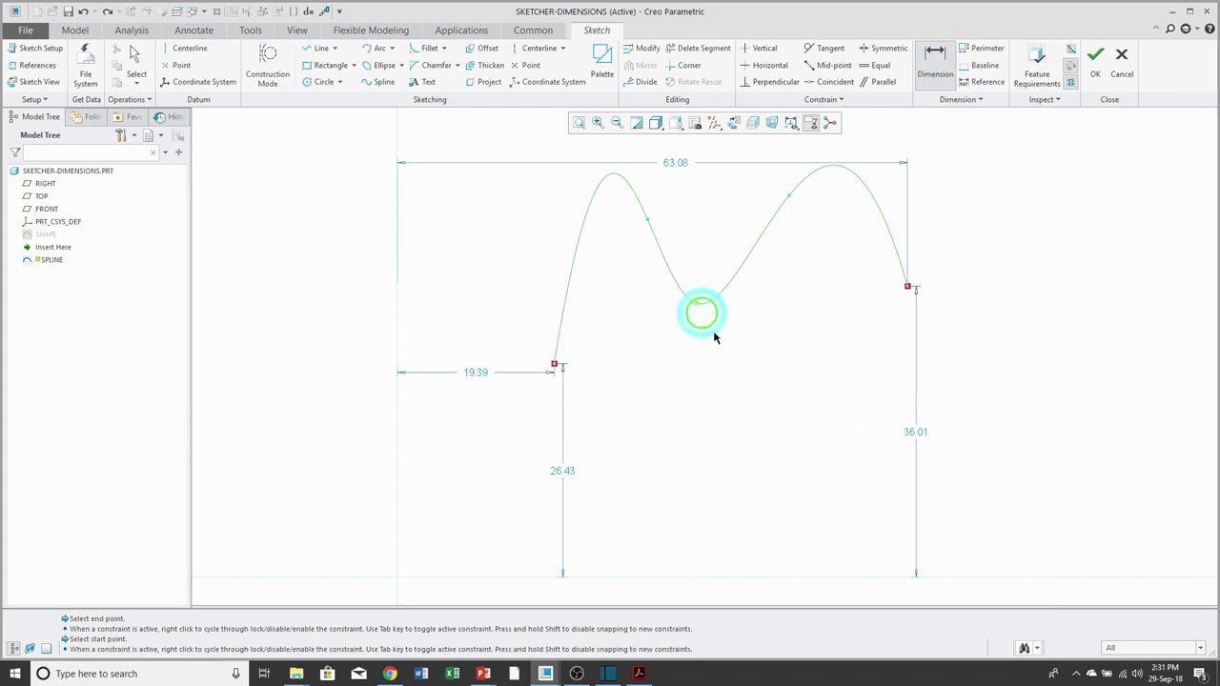
left_click(722, 577)
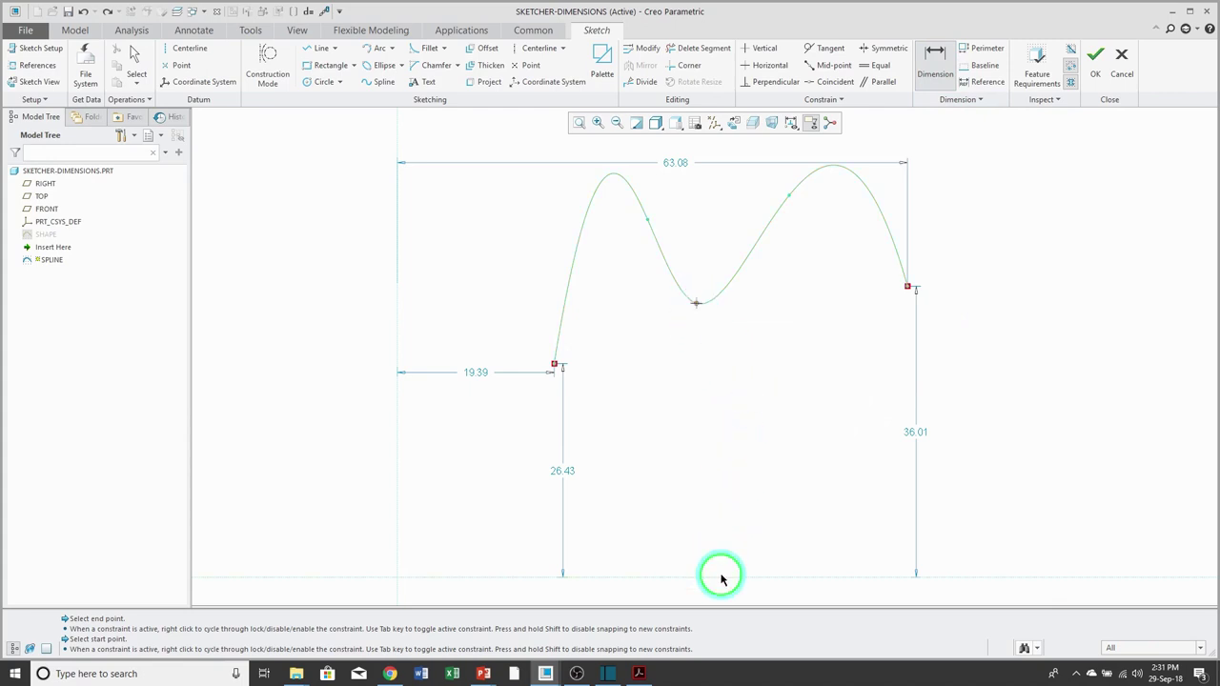
middle_click(744, 471)
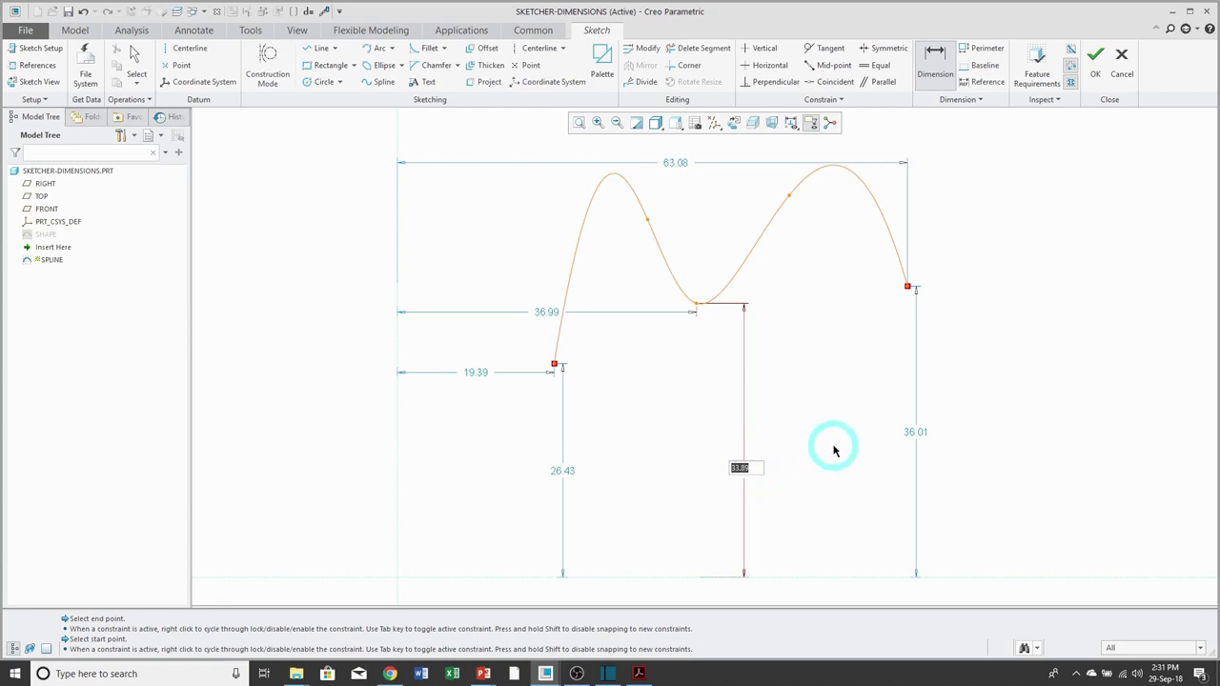
key("Return")
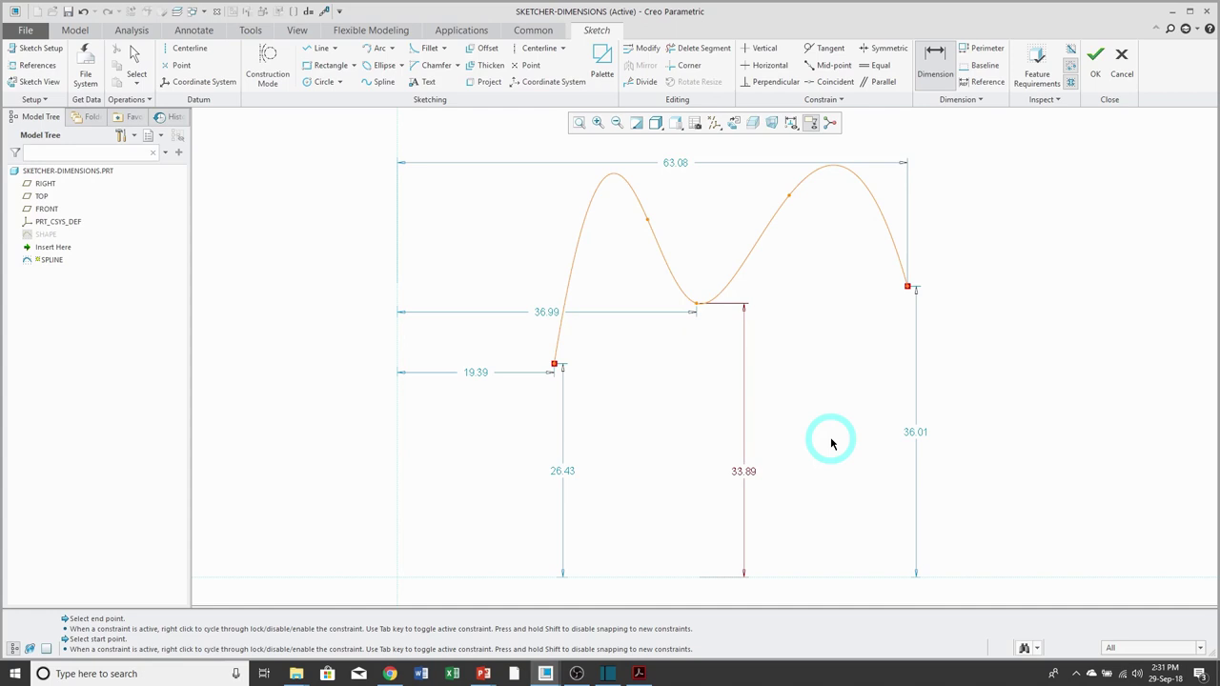
- Sketch a horizontal construction centerline through the spline's left endpoint
left_click(536, 48)
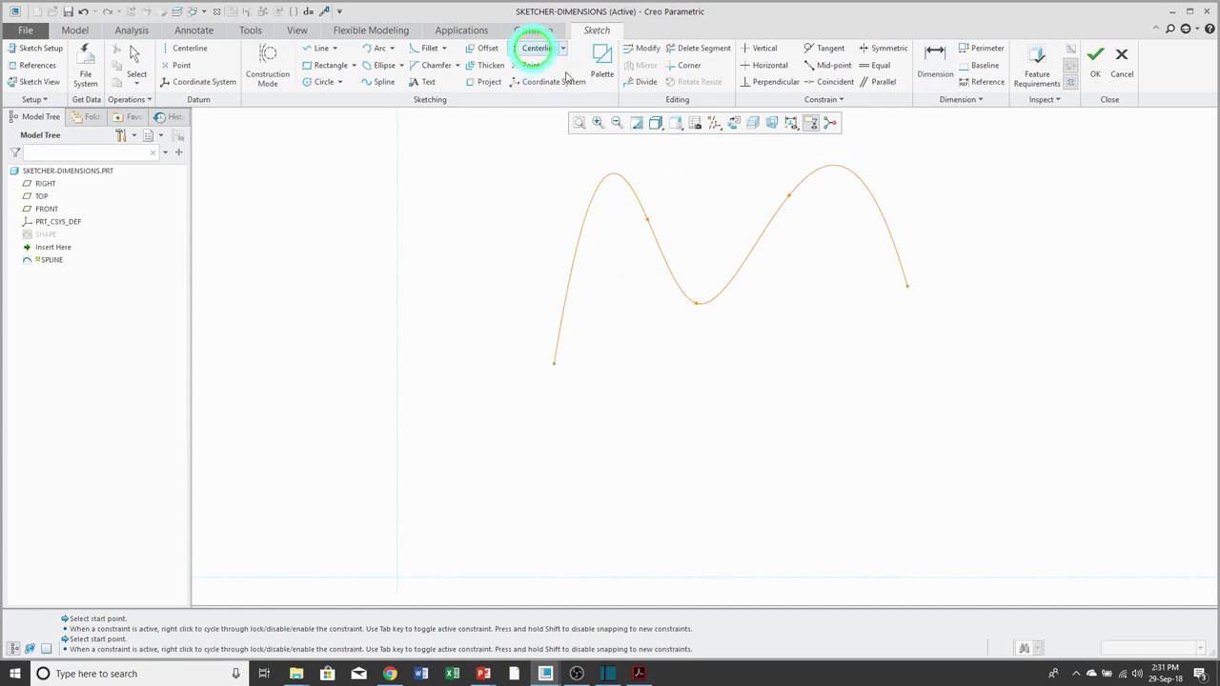
left_click(554, 363)
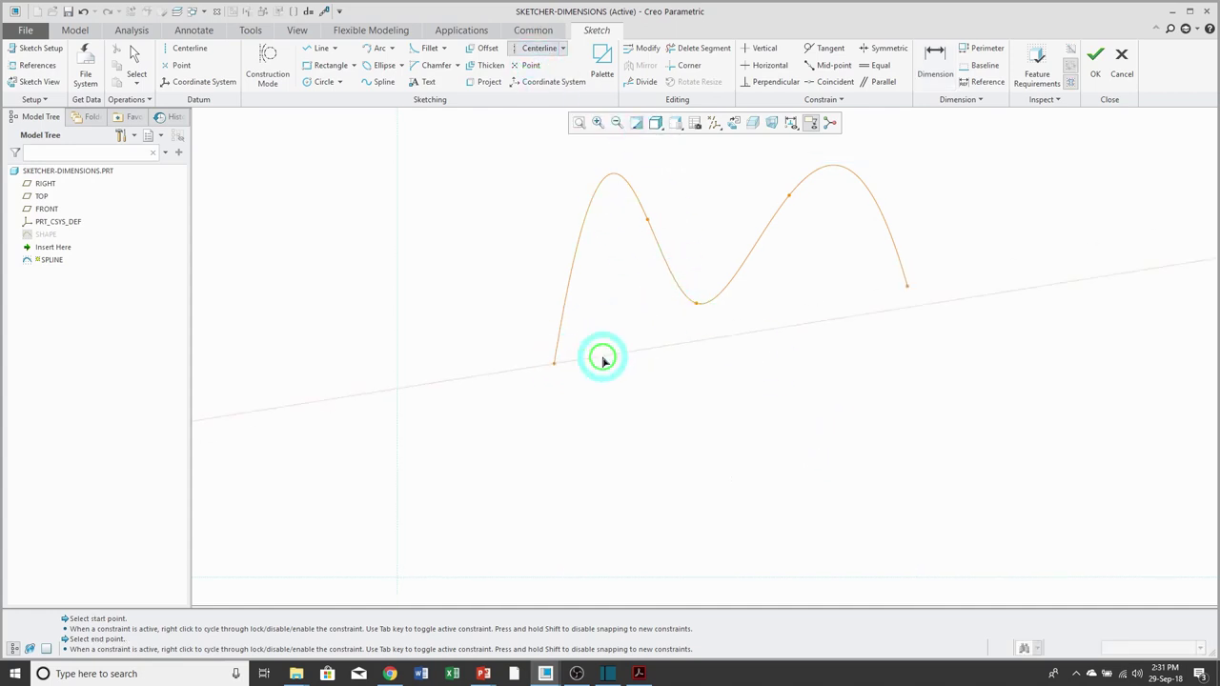
left_click(619, 362)
middle_click(748, 330)
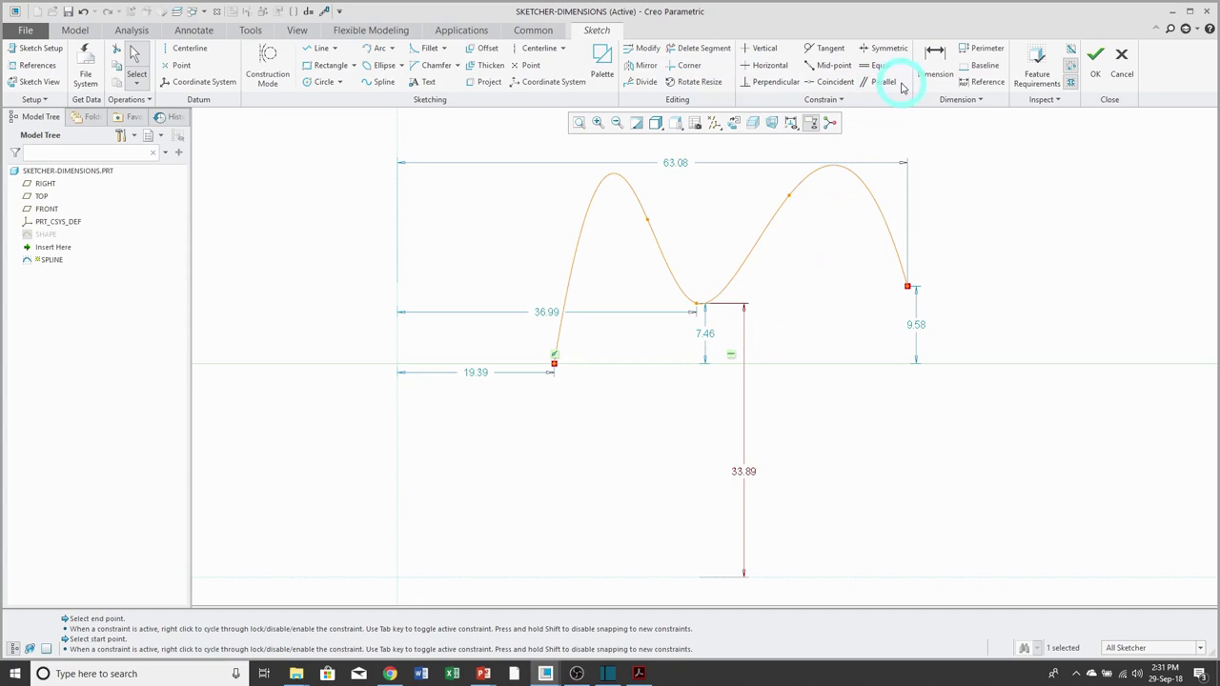
- Add a tangency angle dimension of 90 degrees between the spline and the horizontal centerline at the spline's left endpoint
left_click(935, 59)
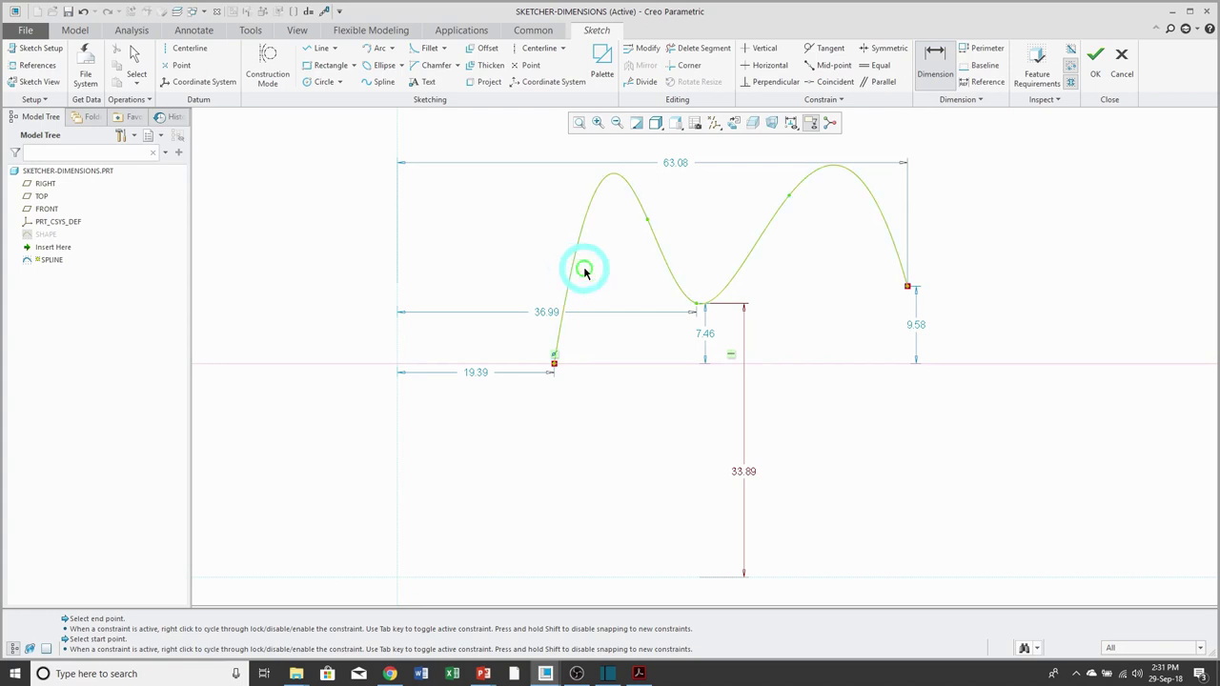
left_click(554, 364)
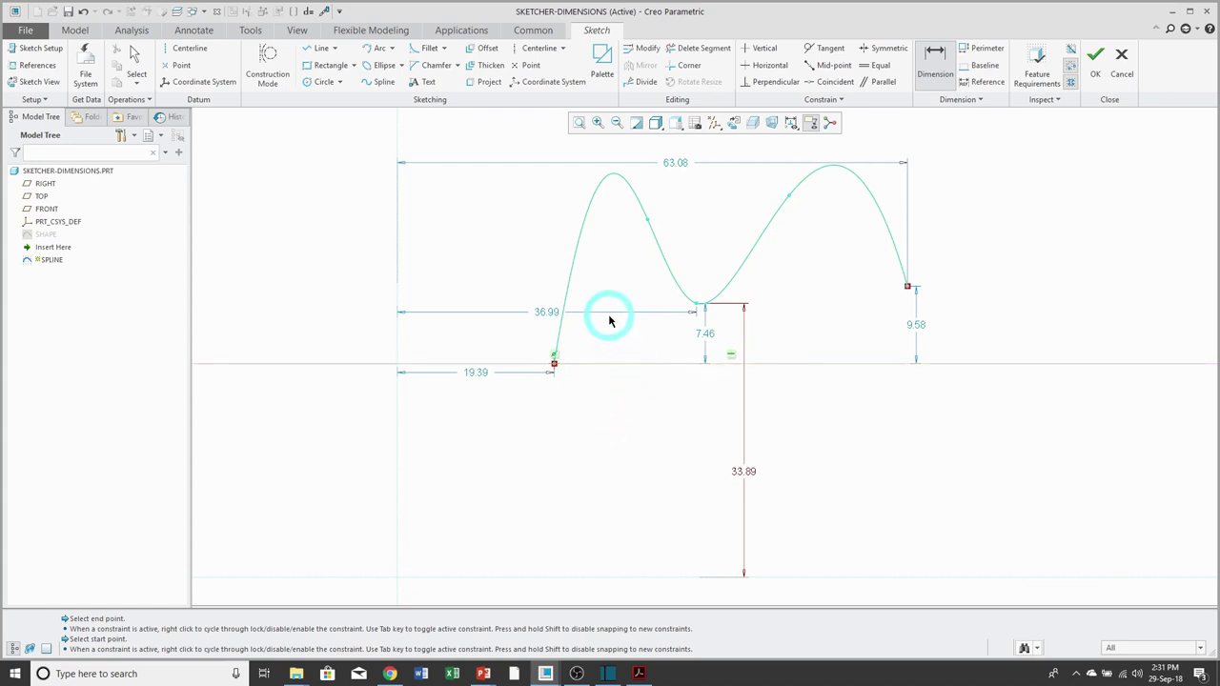
left_click(694, 301)
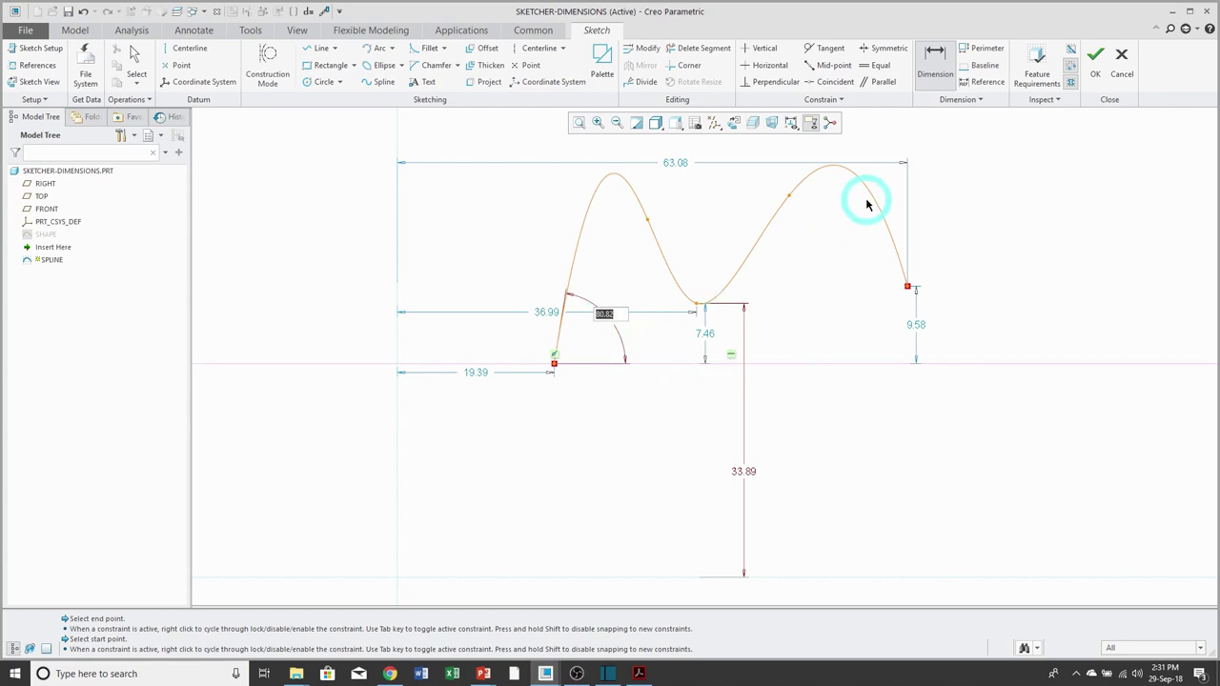
type("90")
key("Return")
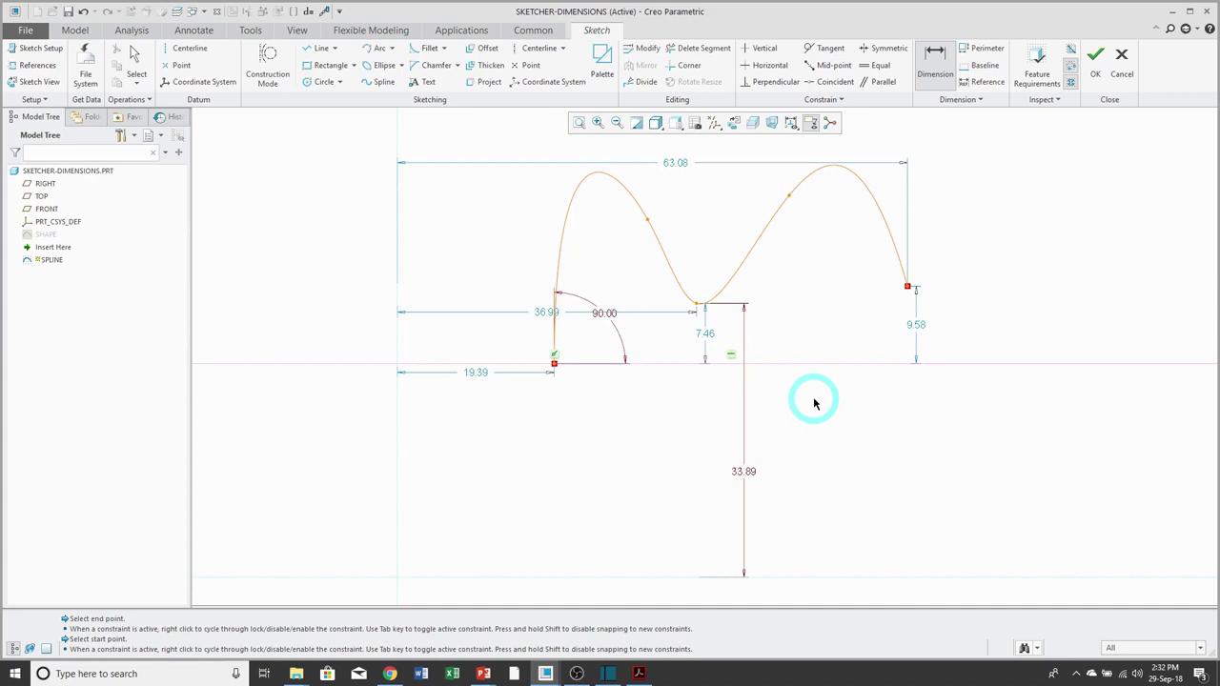
- Add a radius of curvature dimension of 200 at the spline's left endpoint
left_click(554, 366)
middle_click(618, 413)
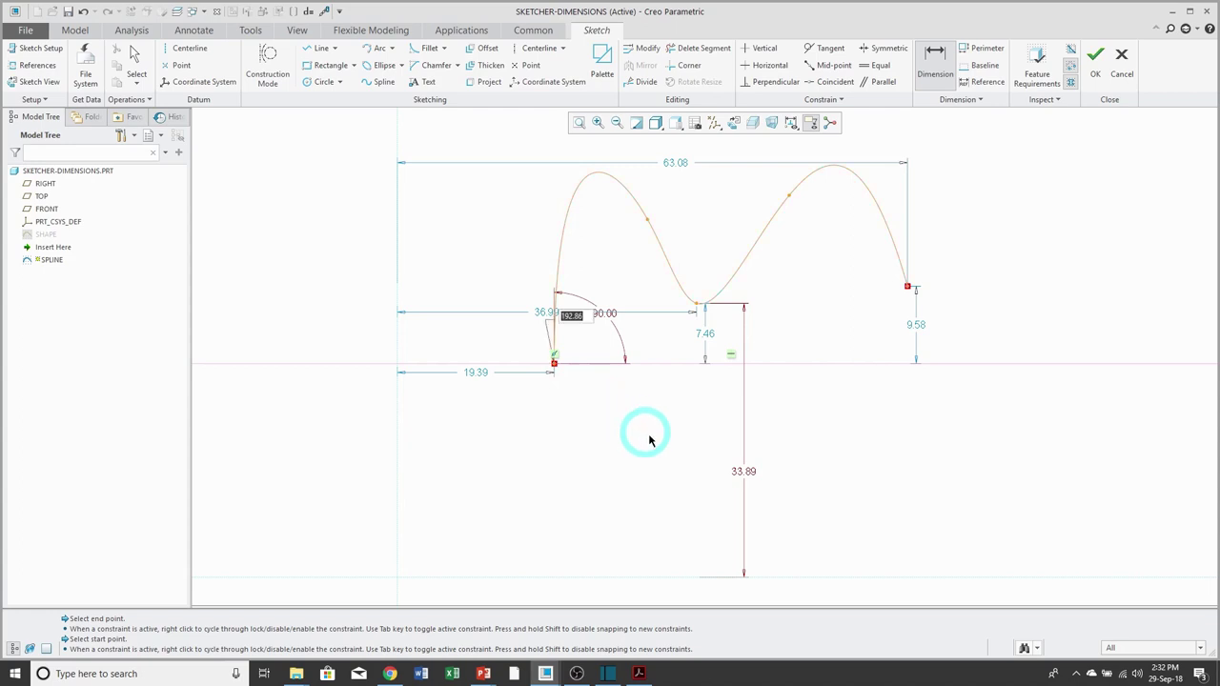
type("200")
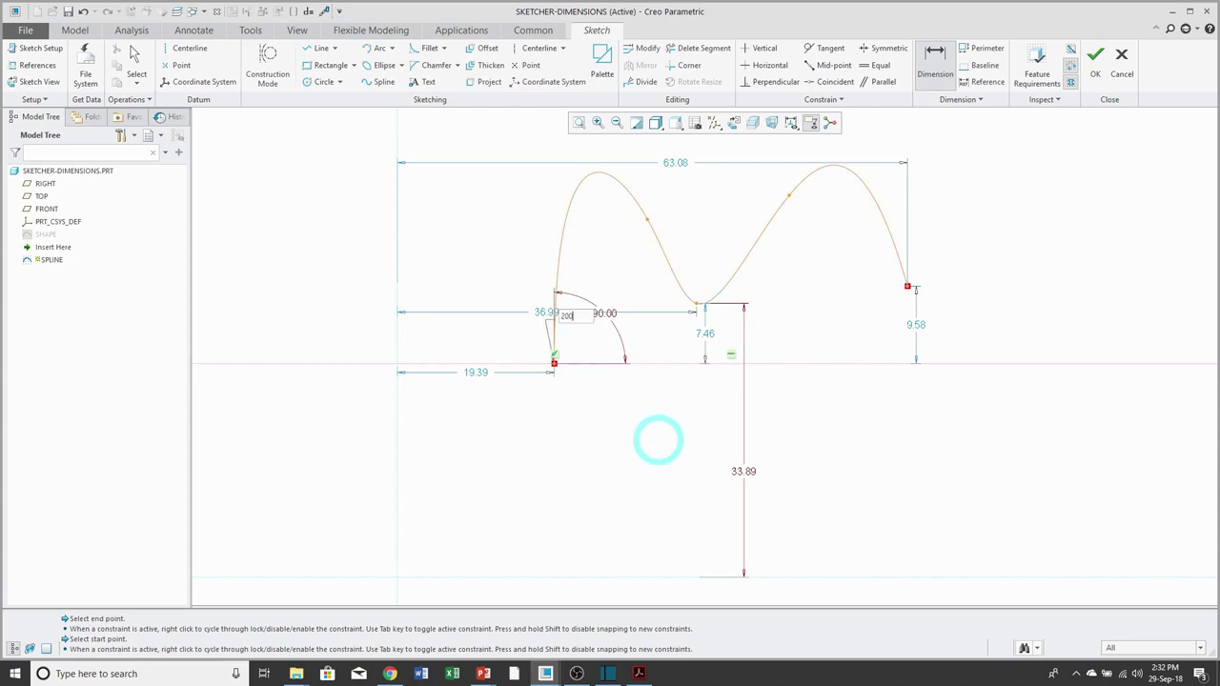
key("Return")
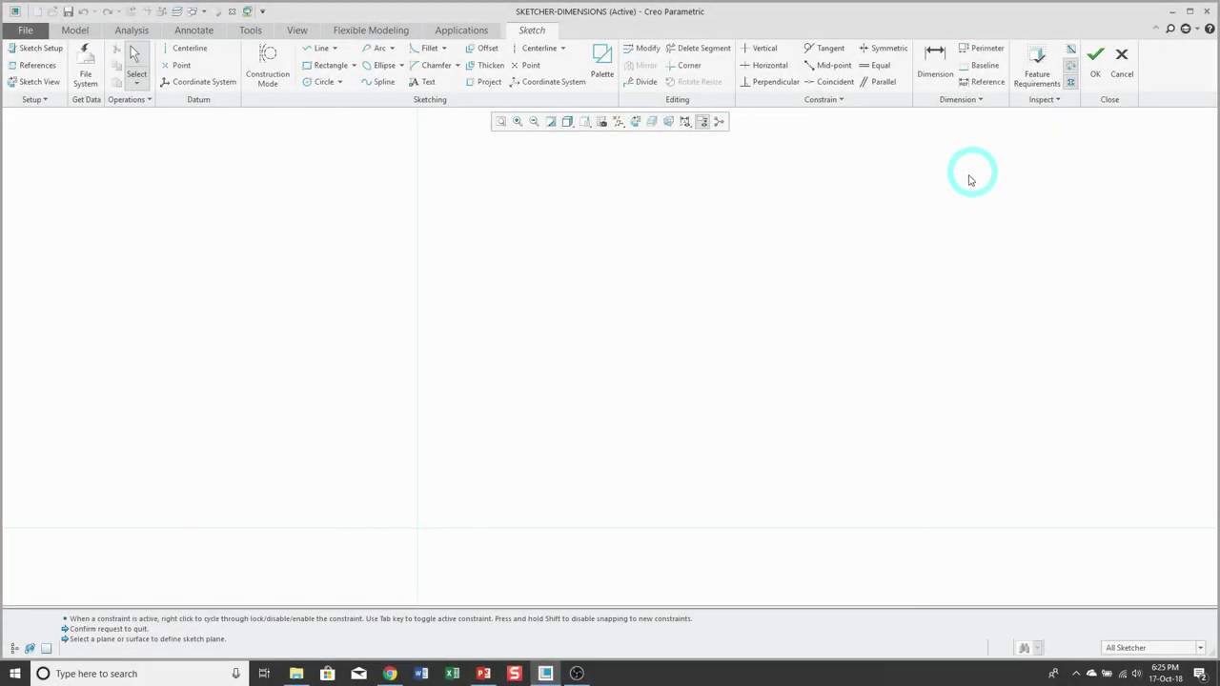
- Sketch a conic arc rising from a left endpoint about 31 above the horizontal reference to a right endpoint about 47 above it
left_click(390, 50)
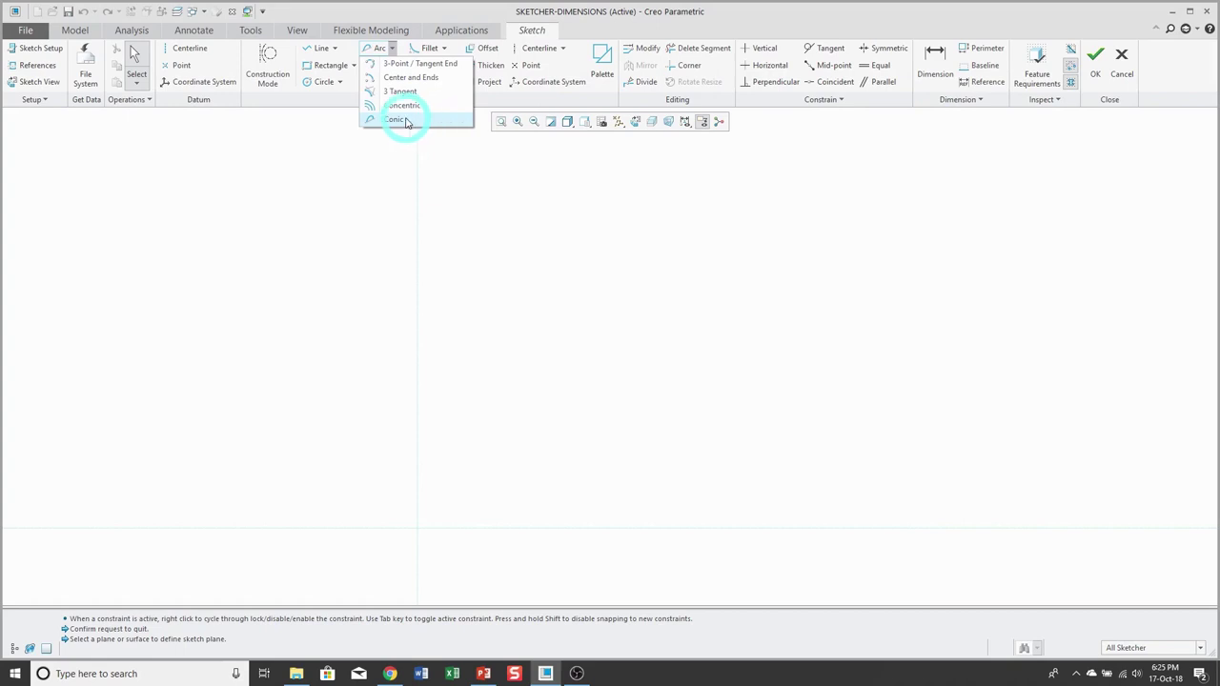
left_click(400, 121)
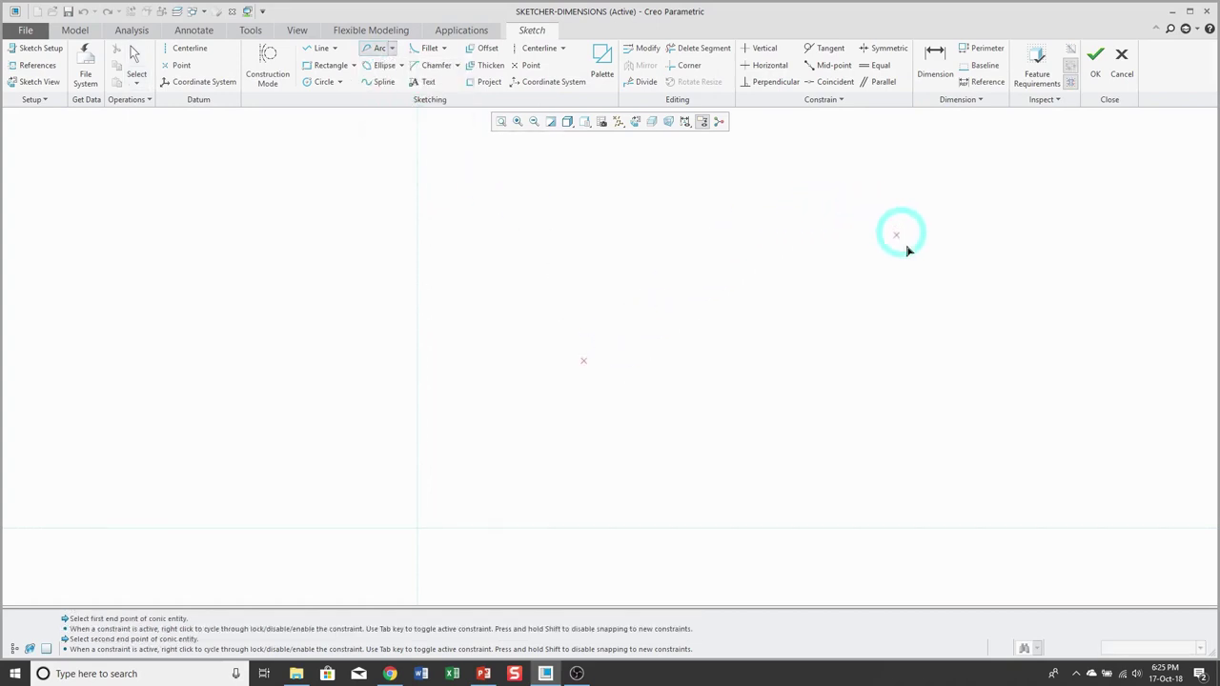
left_click(948, 276)
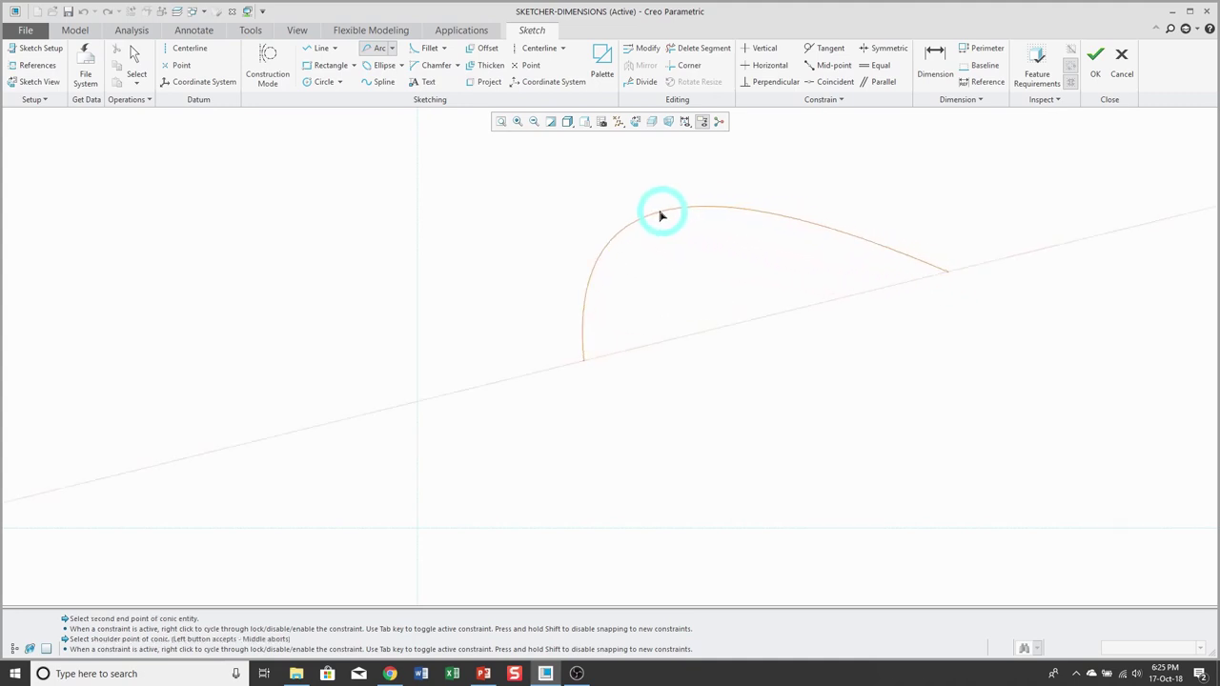
left_click(632, 217)
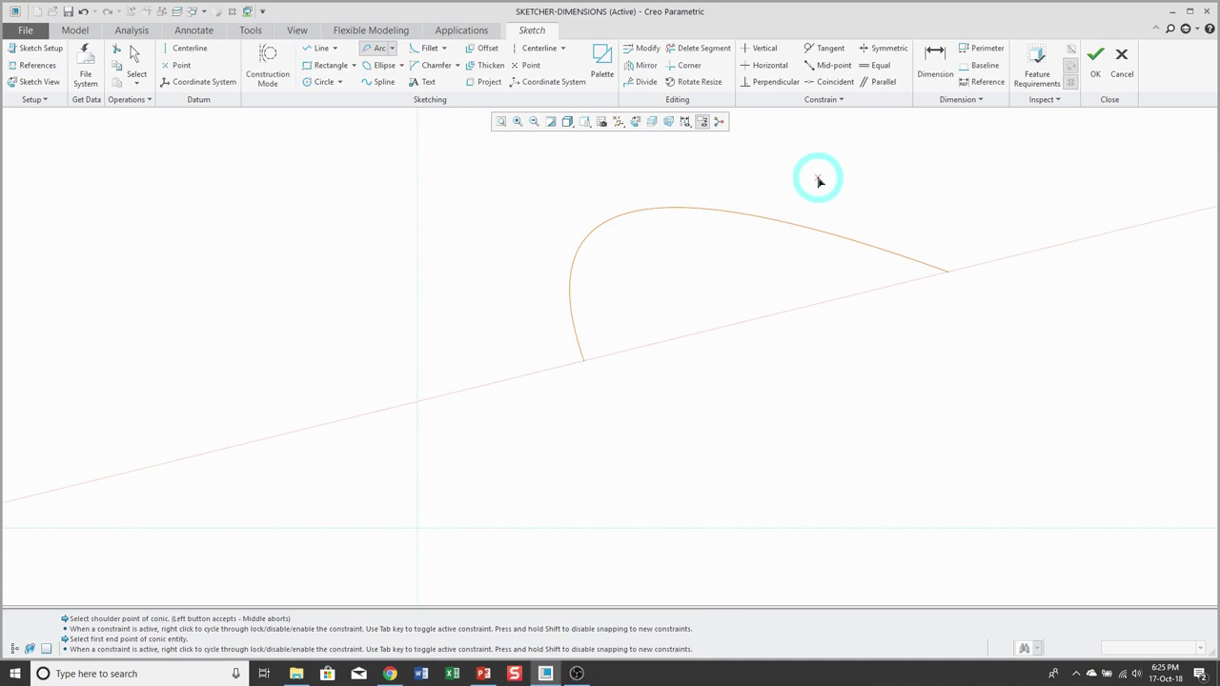
middle_click(819, 181)
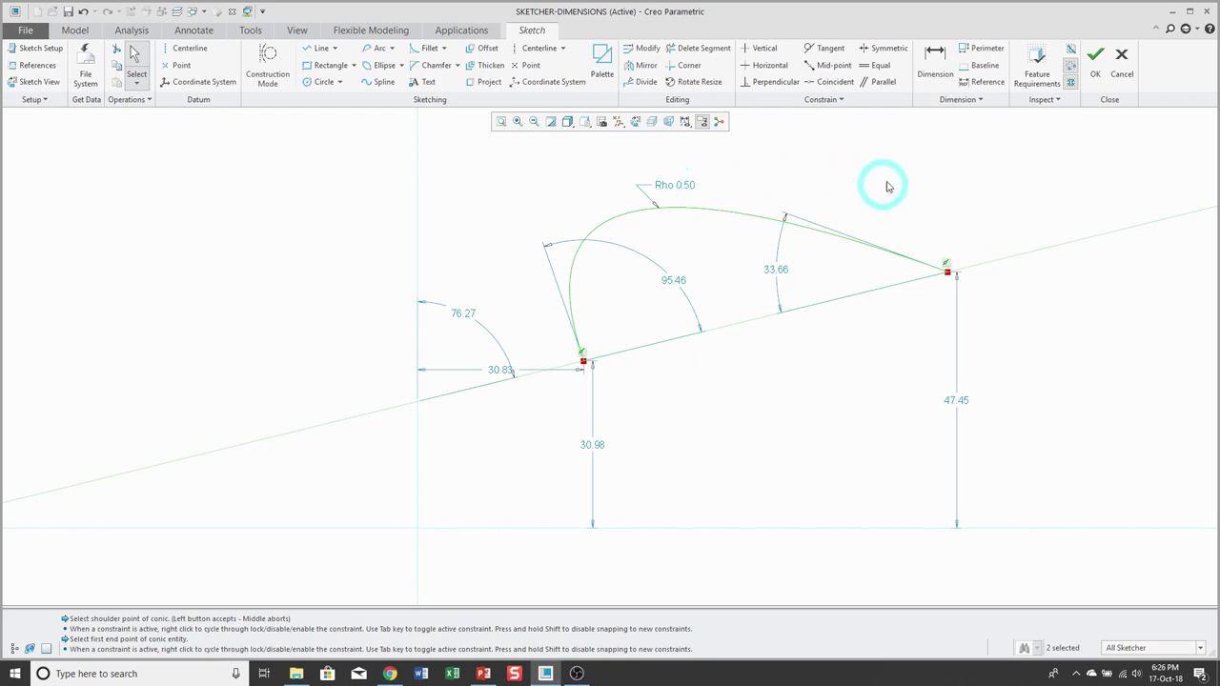
- Add a rho dimension to the conic with the value sqrt(2)-1, declining to add it as a relation
left_click(938, 74)
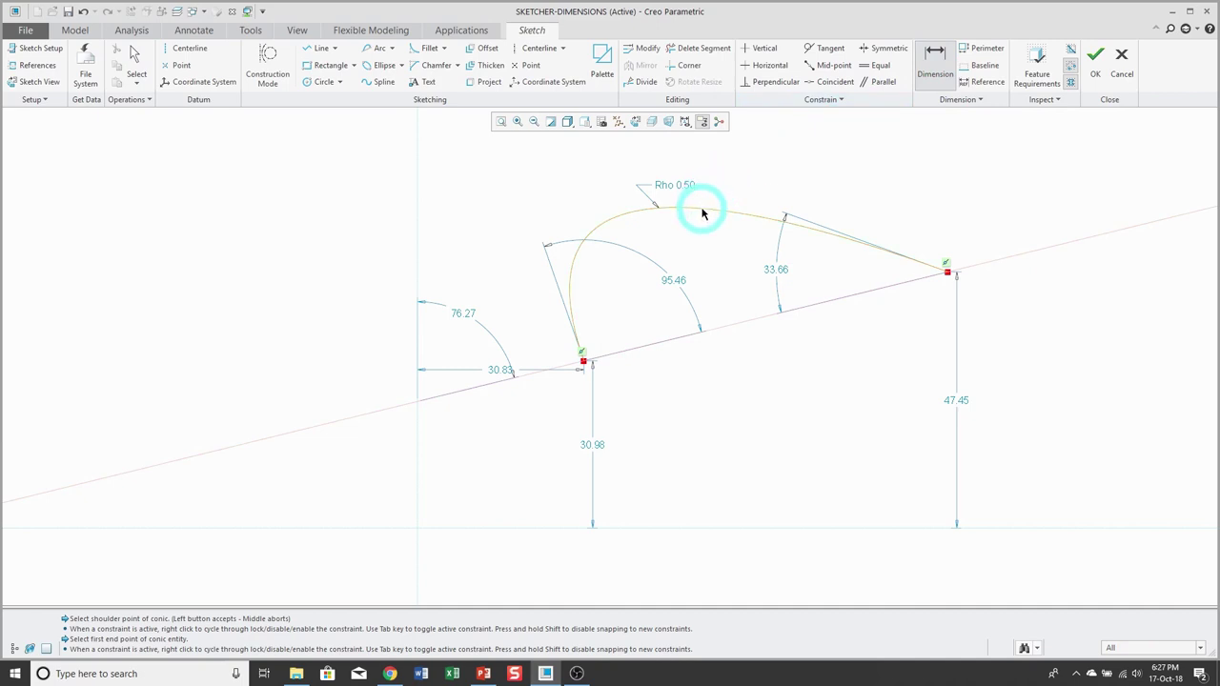
left_click(703, 210)
middle_click(775, 163)
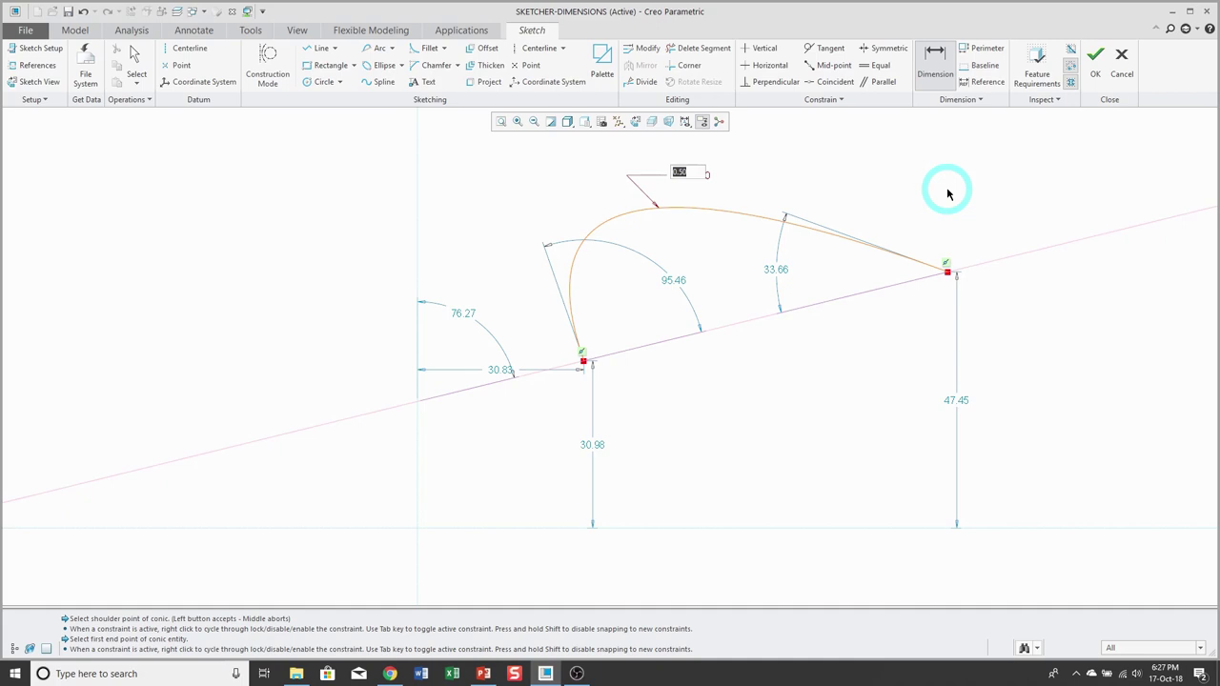
type("sqrt(2)-1")
key("Return")
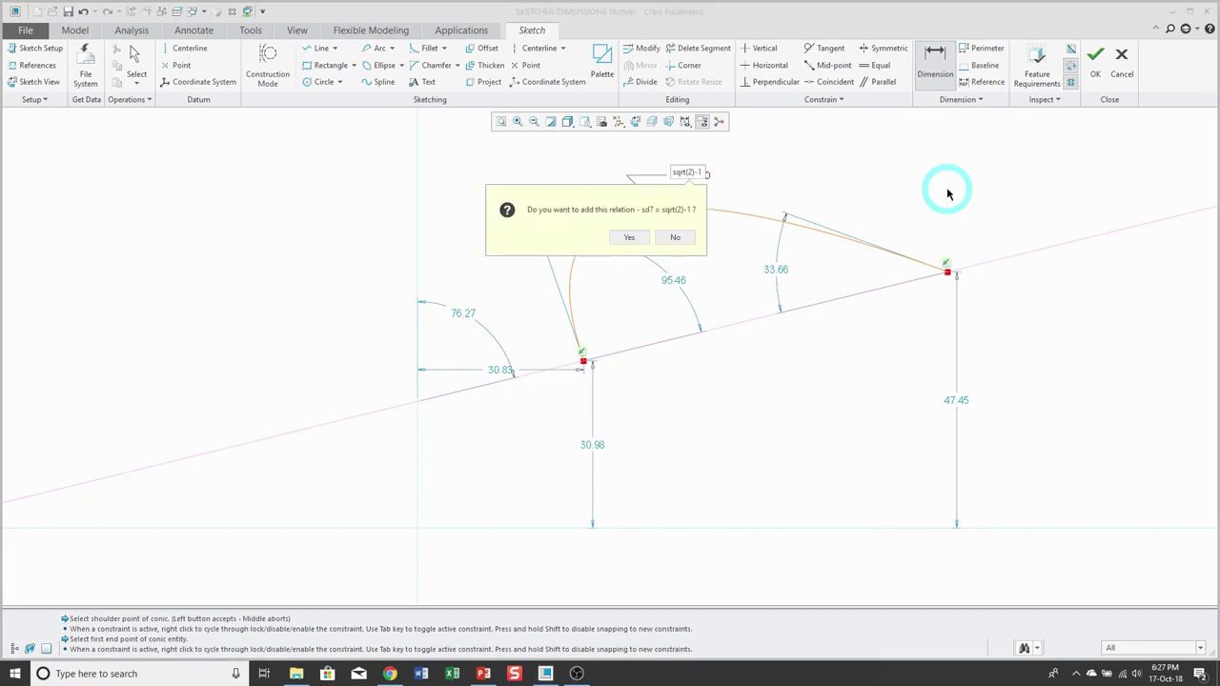
left_click(674, 240)
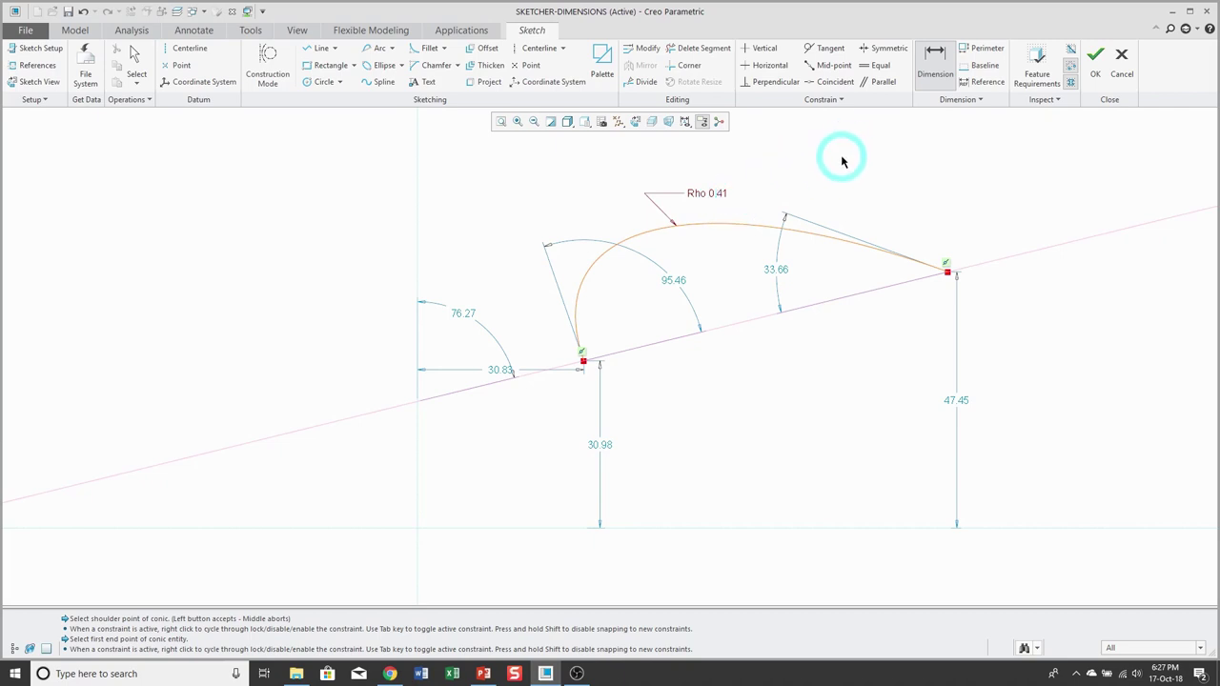
- Set the conic's rho dimension to 0.5
double_click(715, 194)
type("0.5")
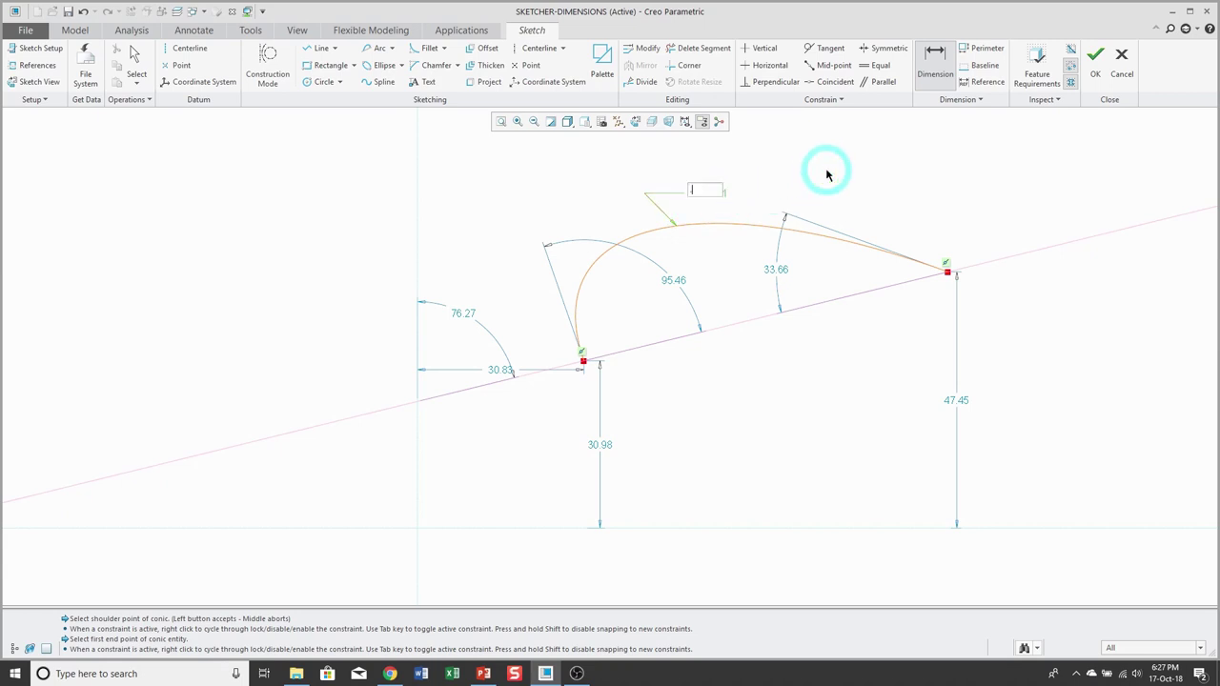
key("Return")
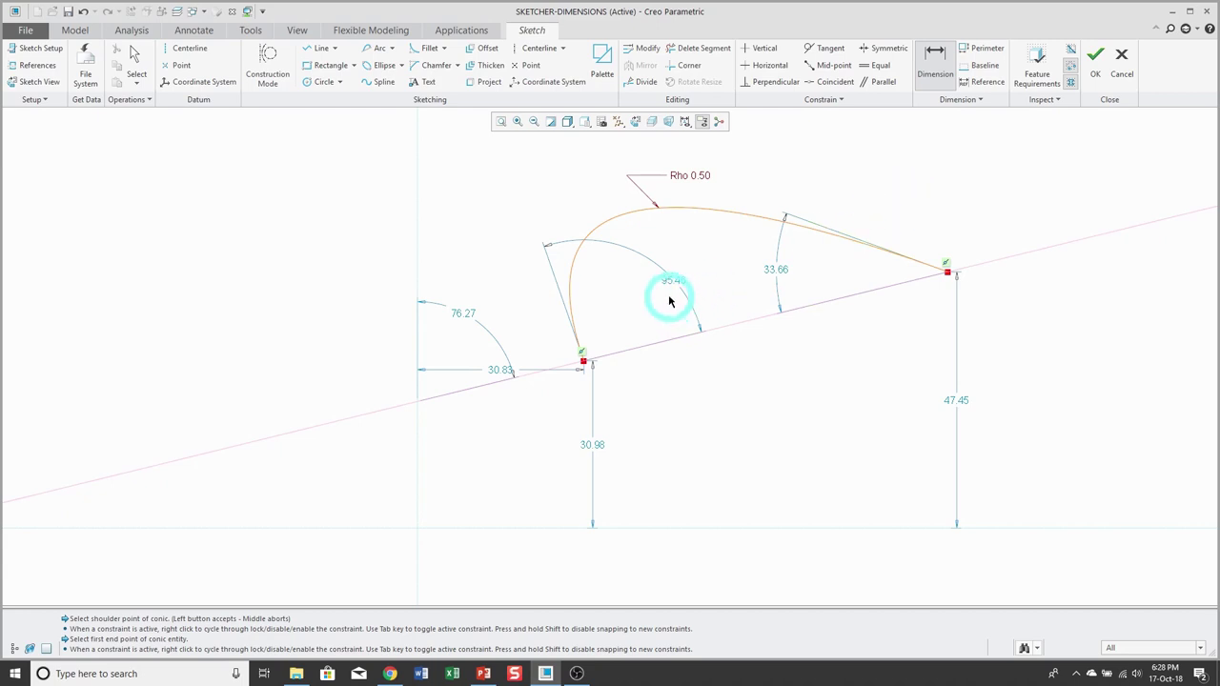
- Add a tangency angle dimension of 90 degrees between the conic and its centerline at the conic's left endpoint
left_click(620, 220)
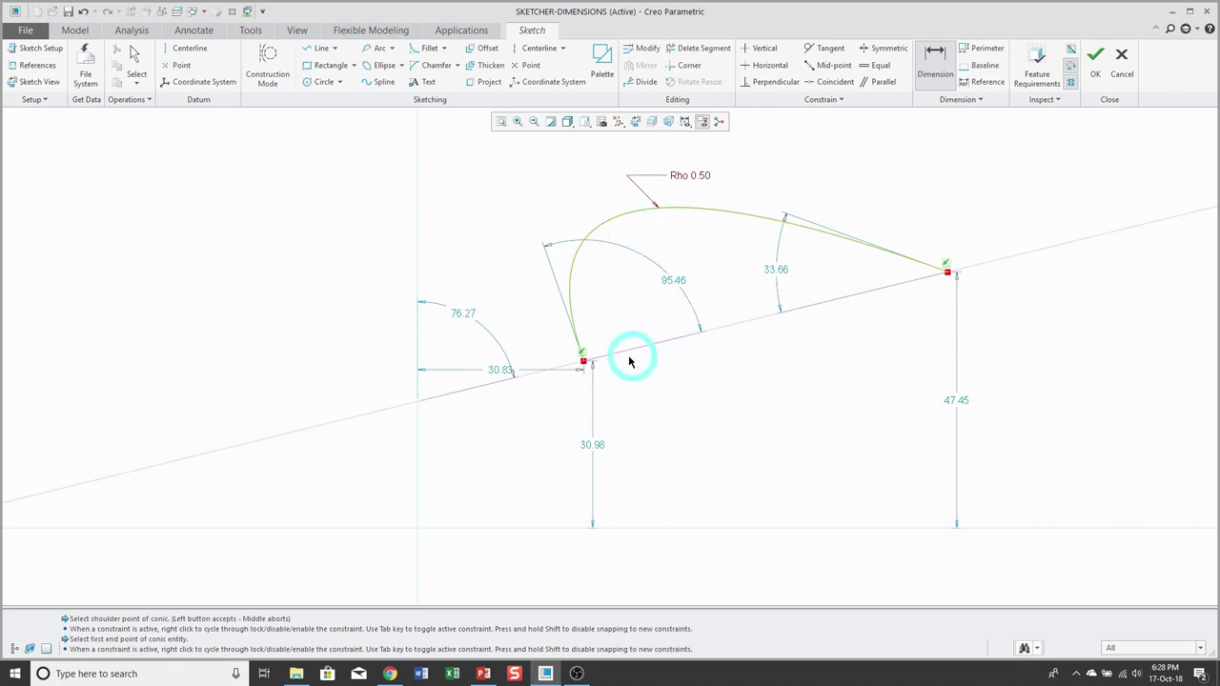
left_click(584, 362)
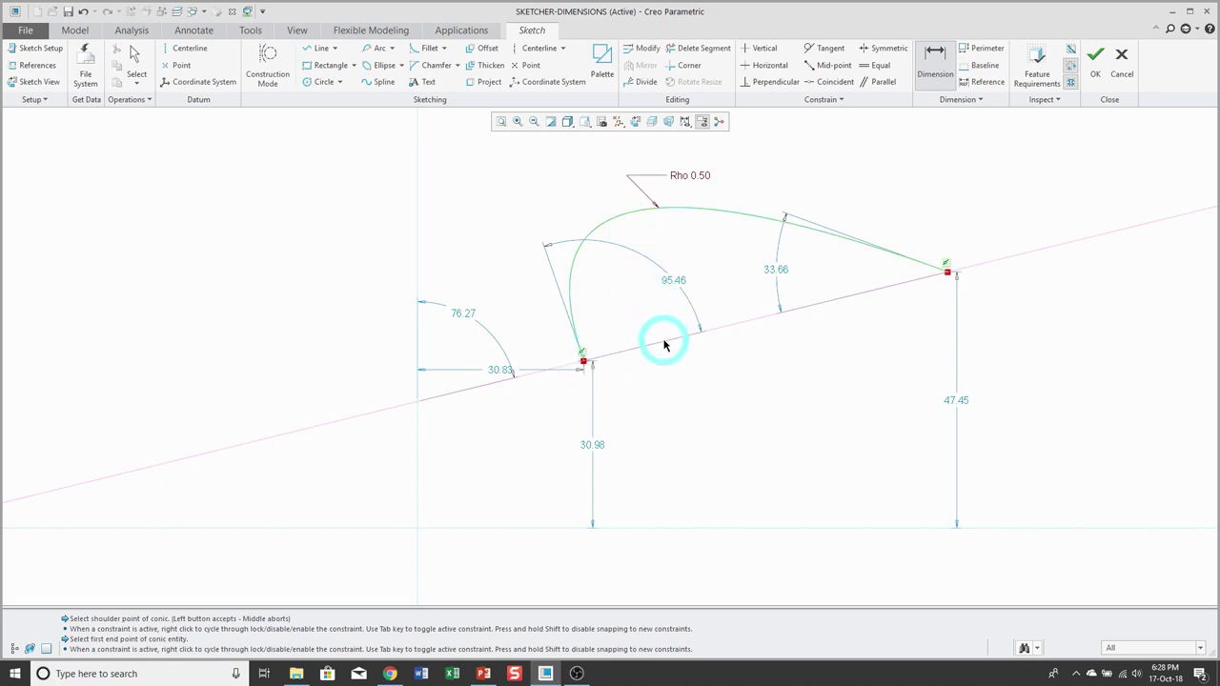
middle_click(617, 307)
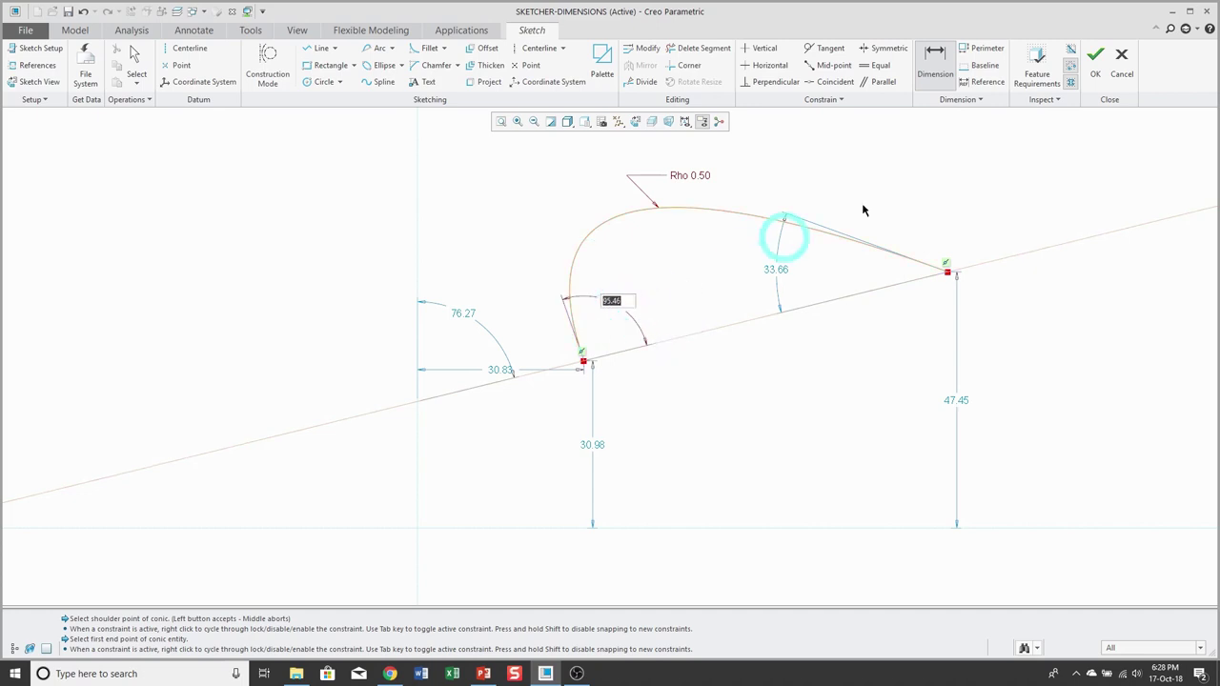
left_click(920, 181)
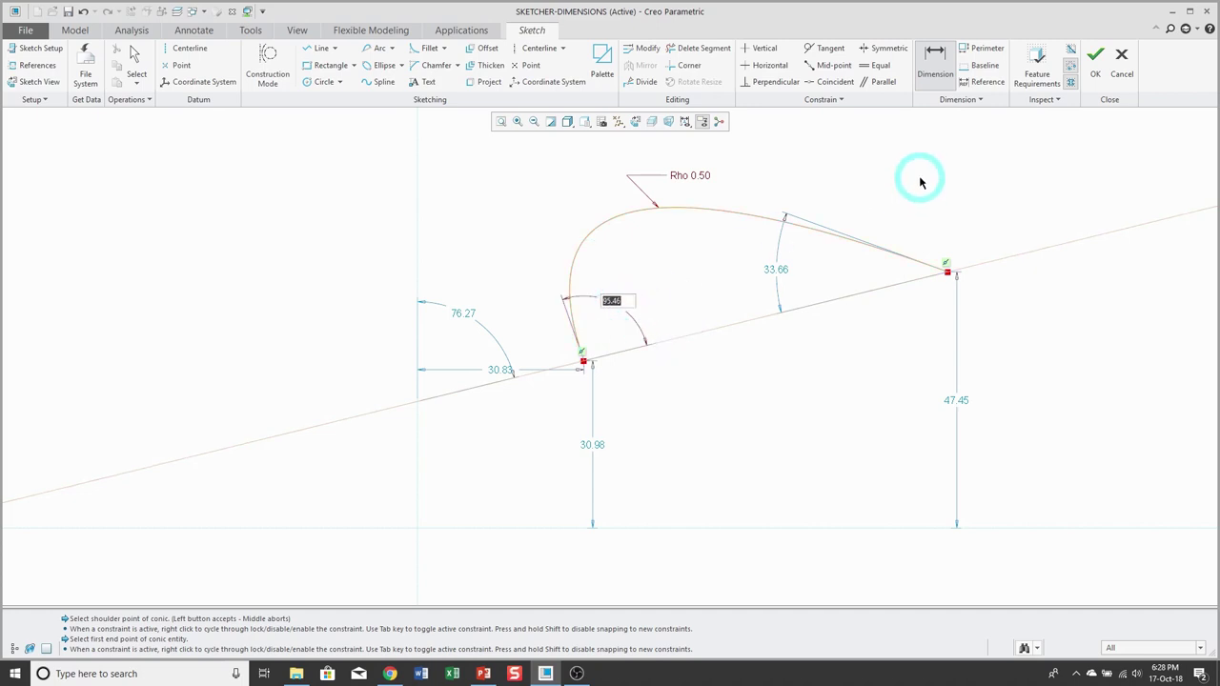
type("90")
key("Return")
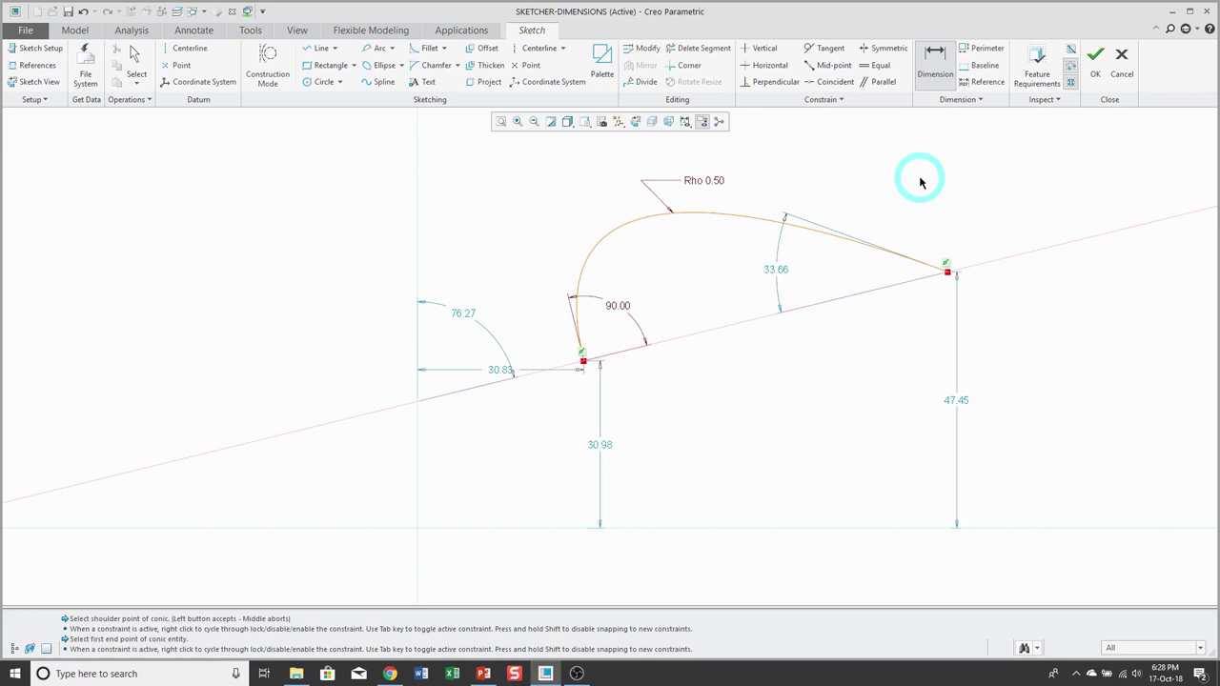
- Add a tangency angle dimension of 45 degrees between the conic and its centerline at the conic's right endpoint
left_click(825, 233)
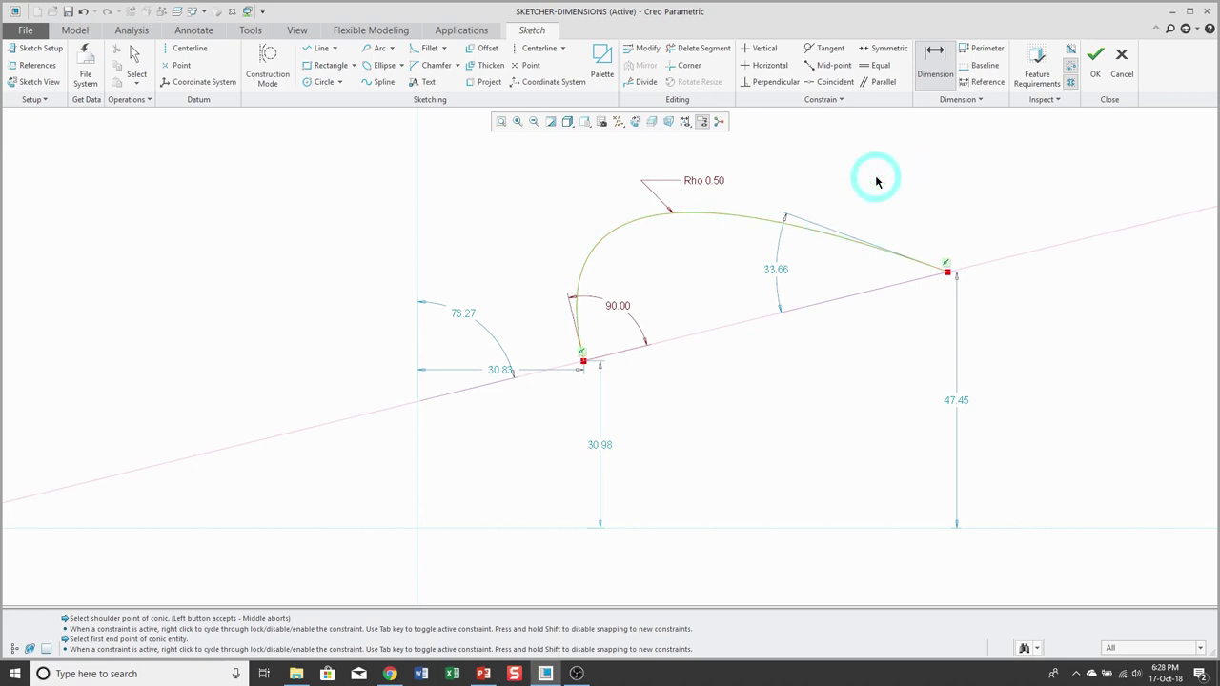
left_click(913, 331)
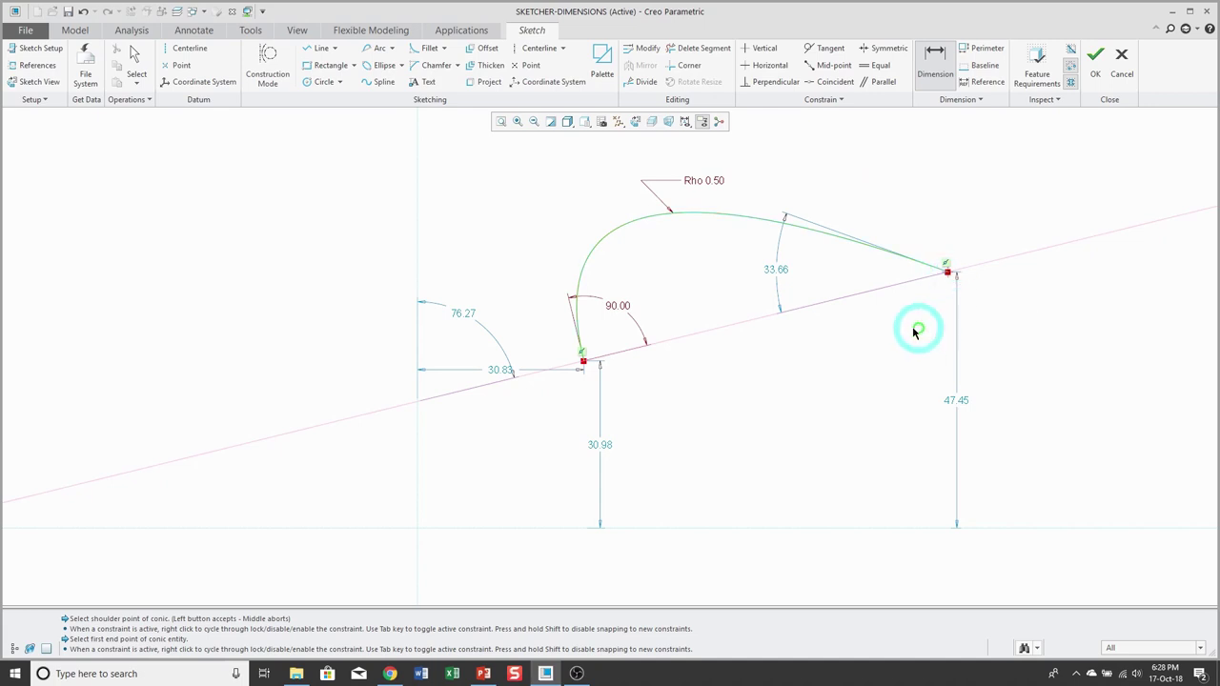
middle_click(831, 278)
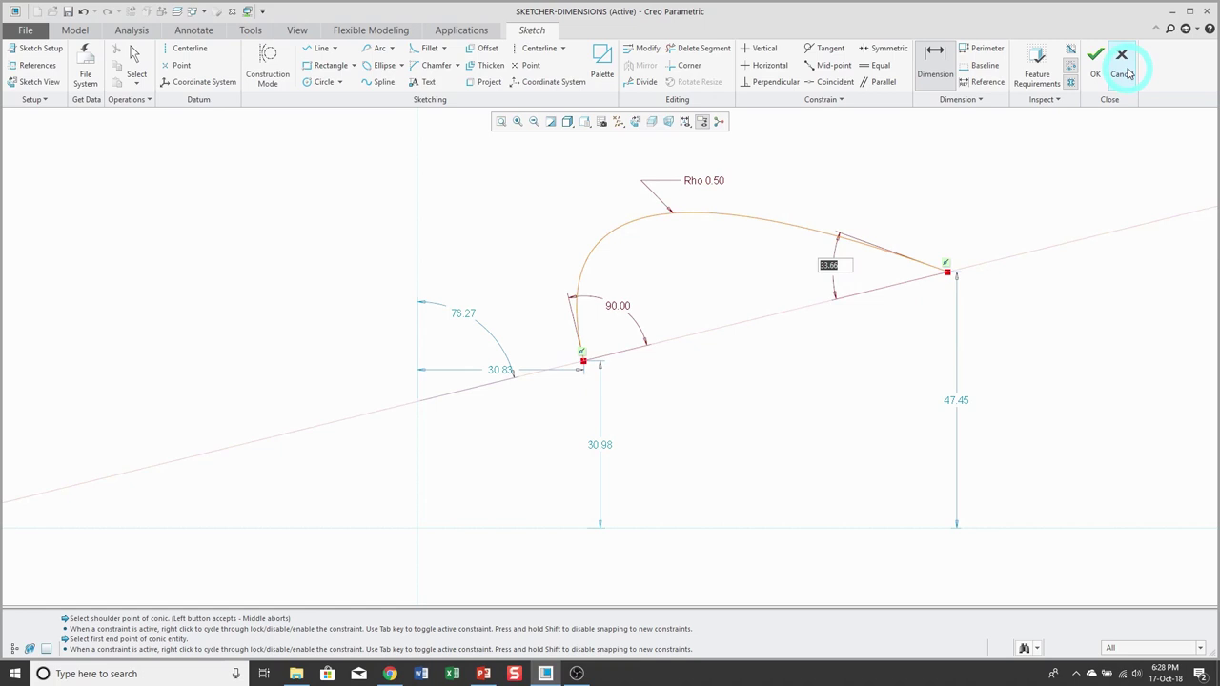
type("45")
key("Return")
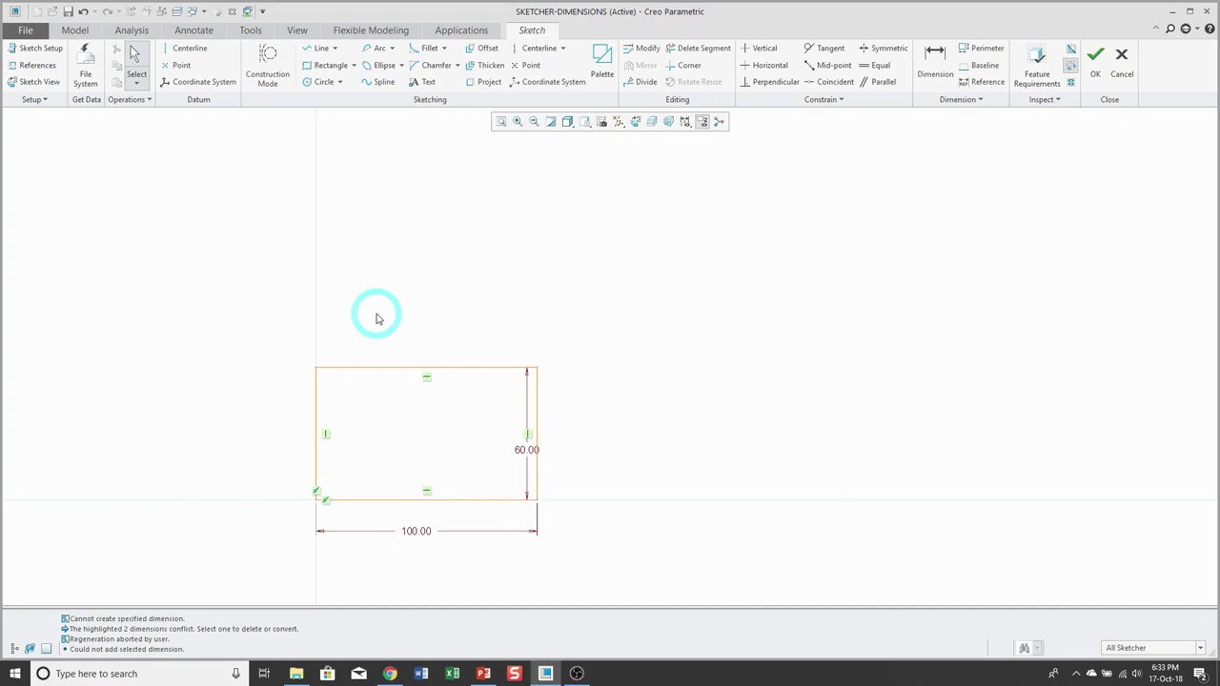
- Sketch a slightly tilted center and axis ellipse, centered about 90 beyond the rectangle's right edge and 43 above its top edge
left_click(401, 67)
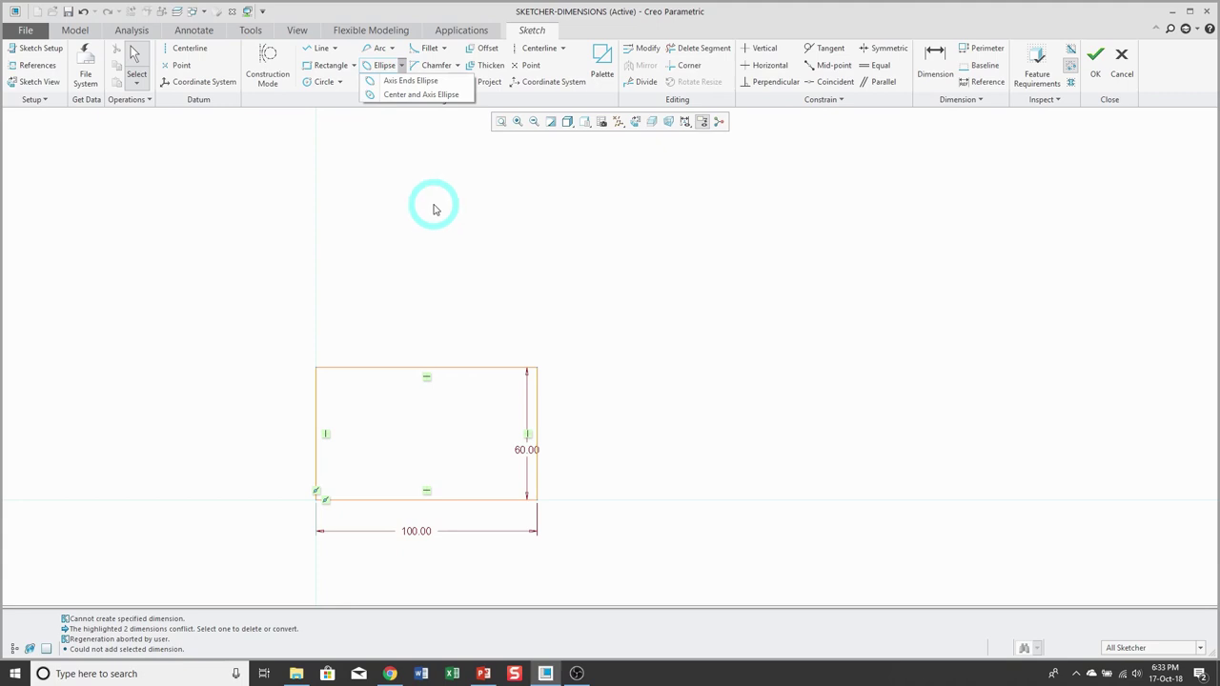
left_click(426, 96)
left_click(736, 274)
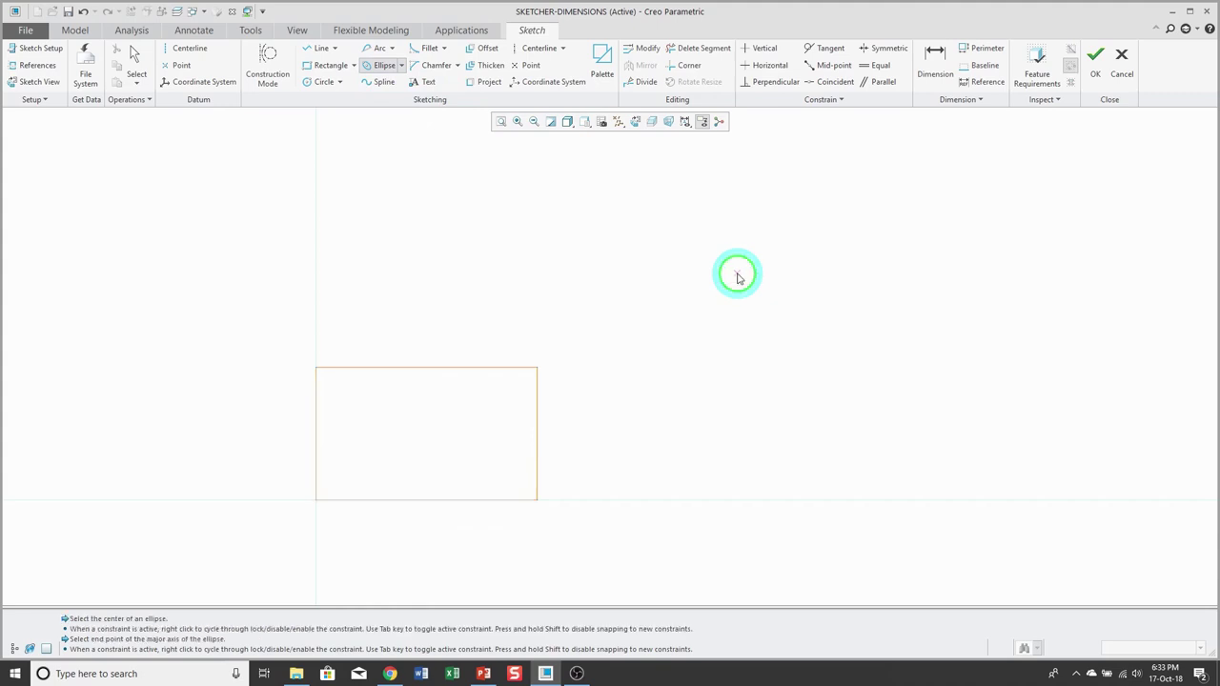
left_click(900, 260)
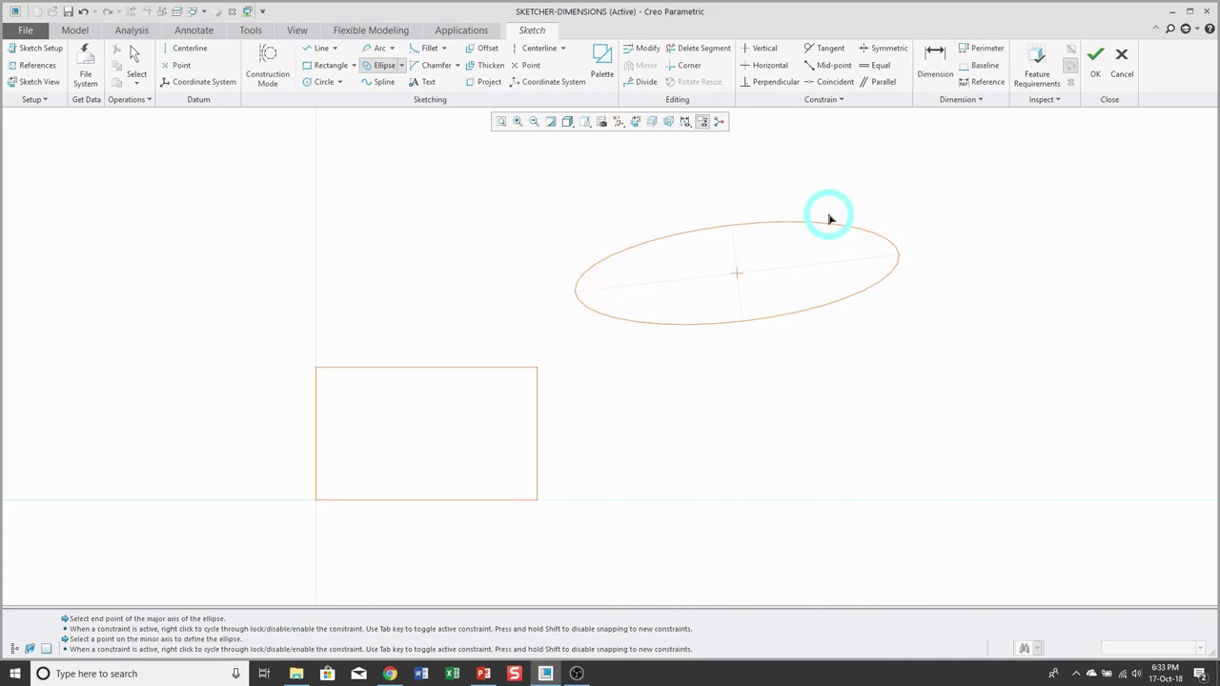
left_click(828, 215)
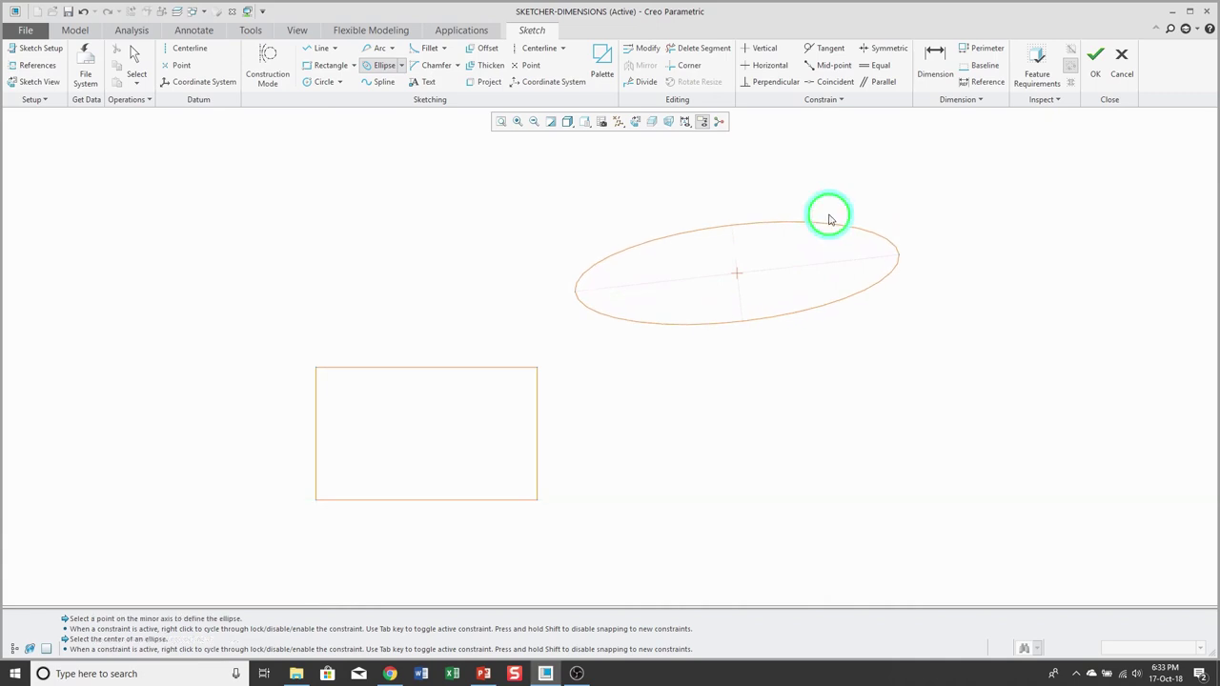
middle_click(941, 219)
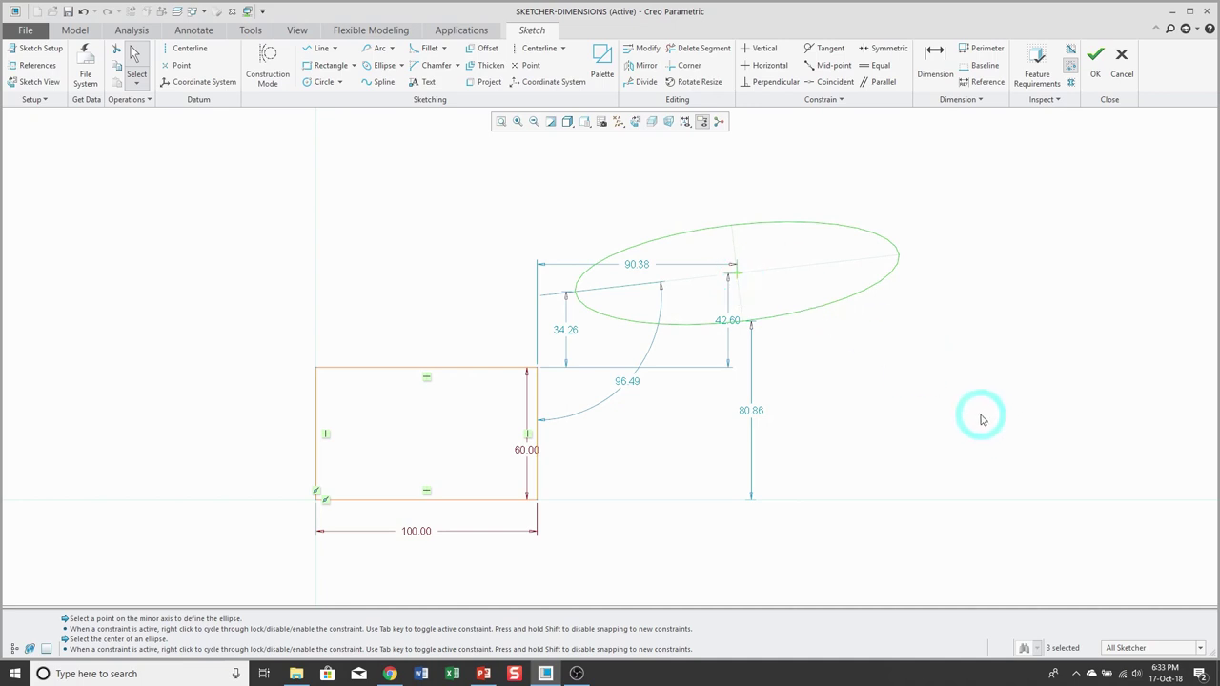
- Add a dimension of 150 along the ellipse's major axis
scroll(763, 294, "down", 3)
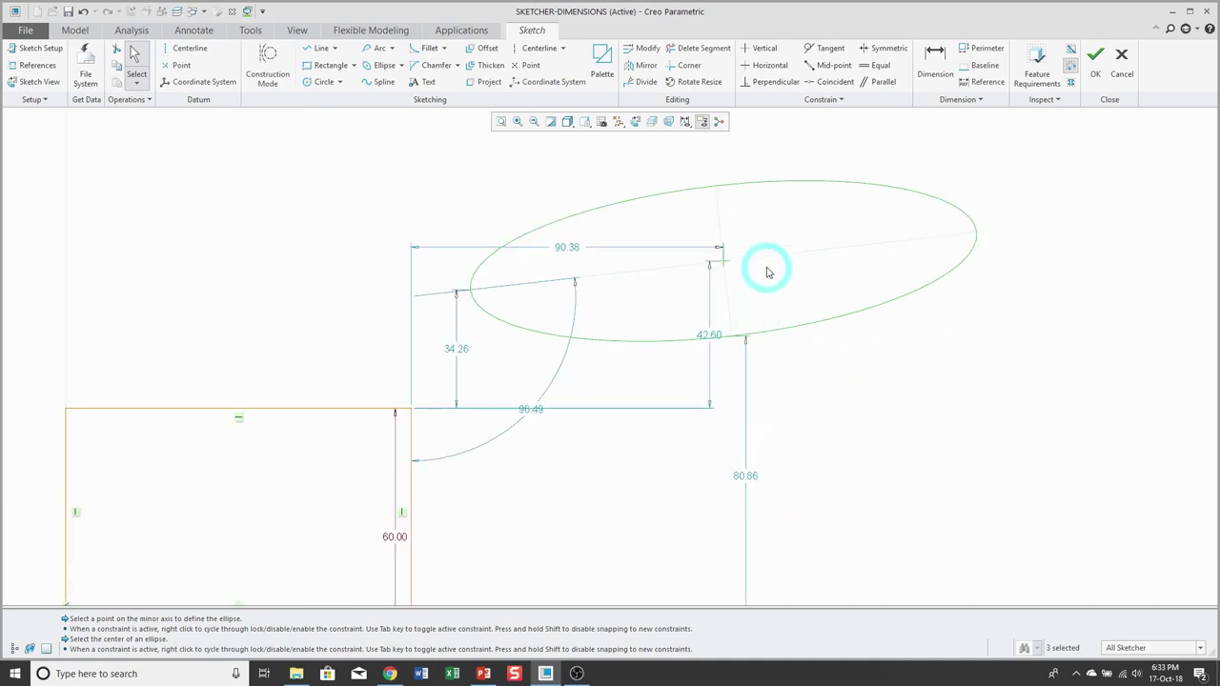
left_click(935, 59)
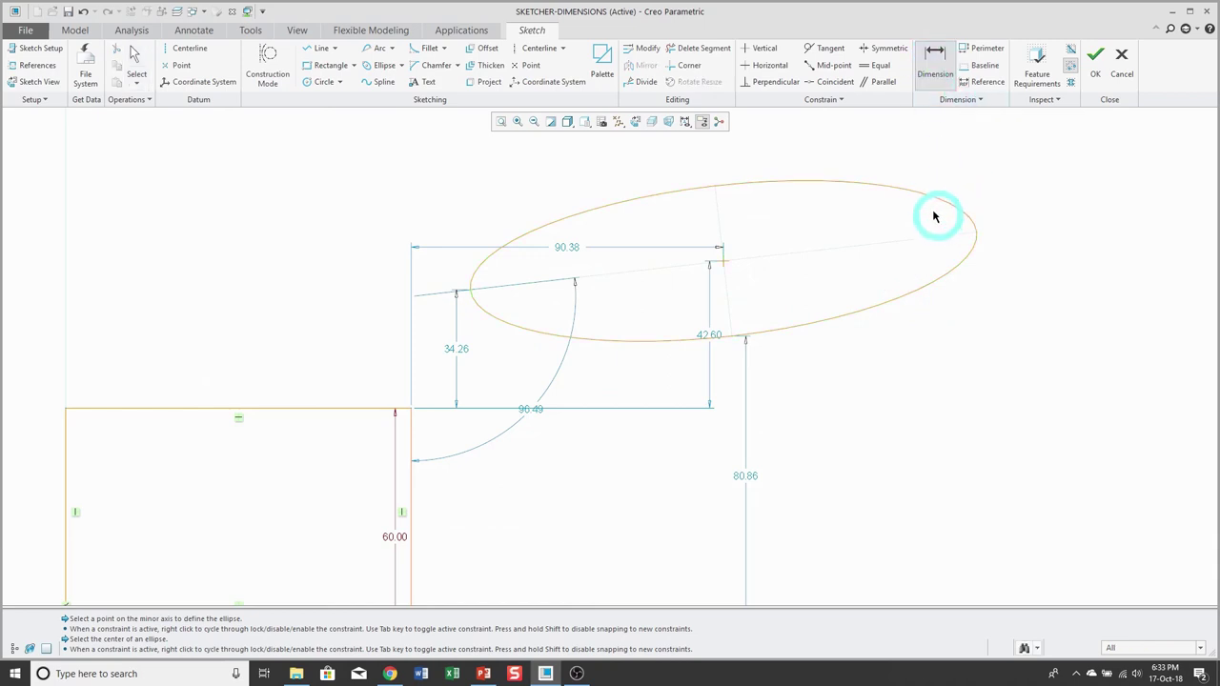
left_click(812, 250)
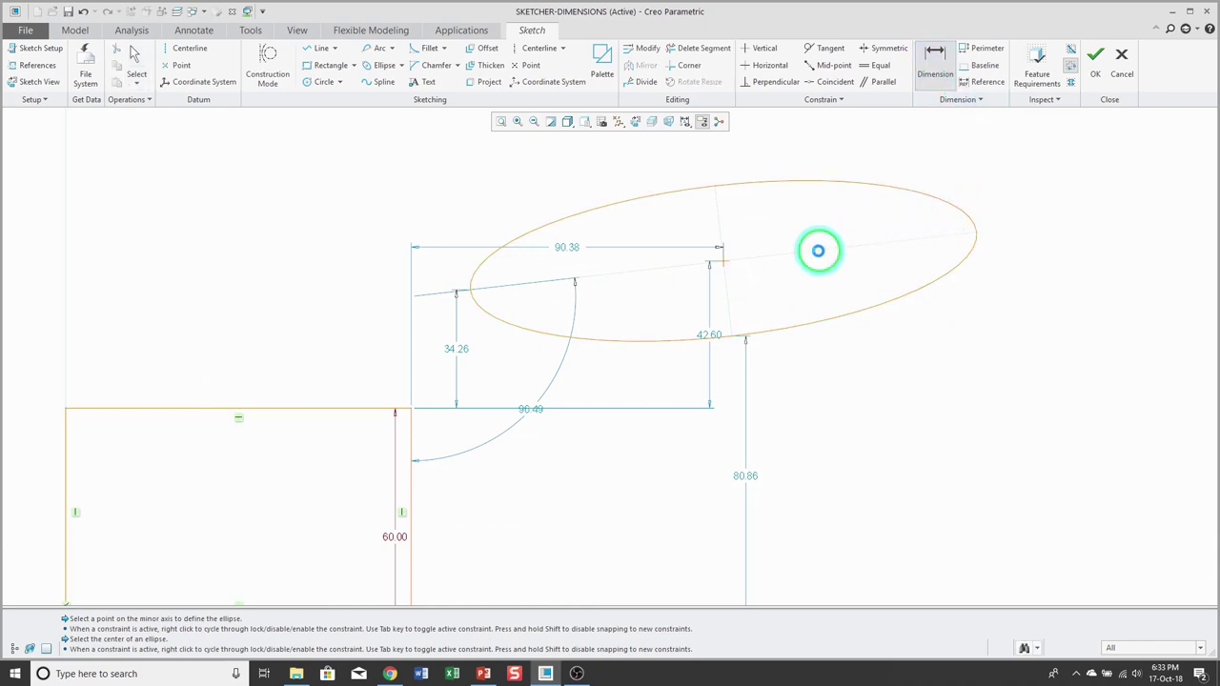
middle_click(752, 156)
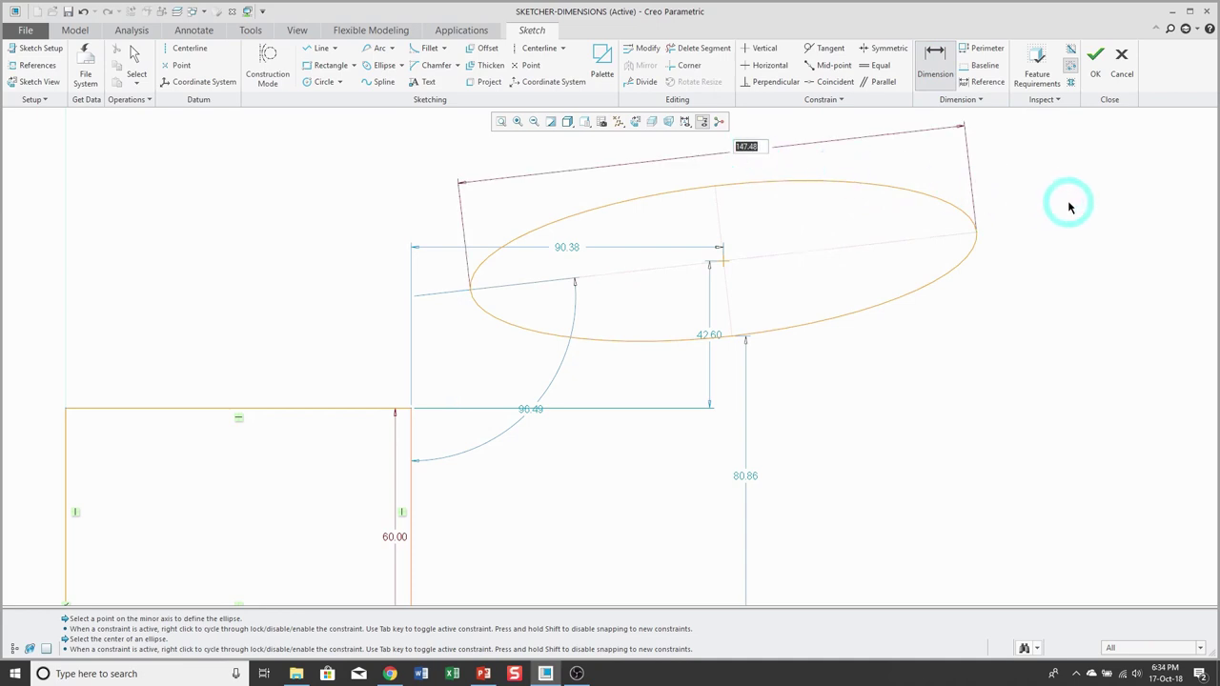
type("150")
key("Return")
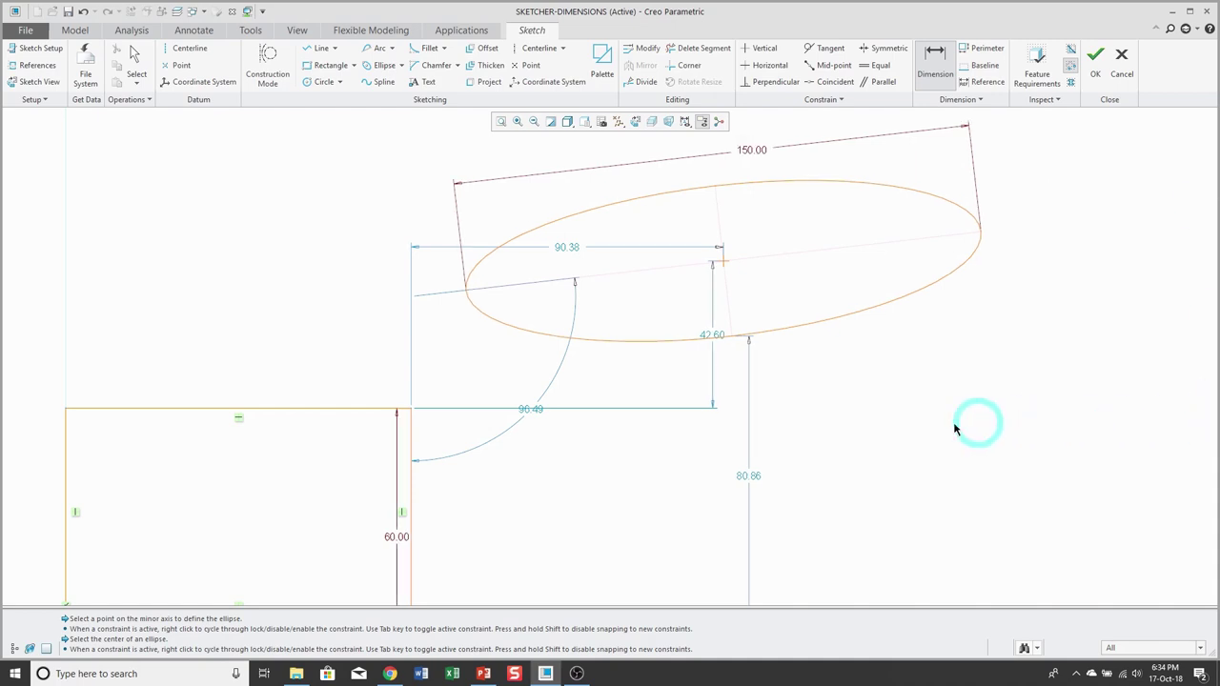
- Add a dimension of 30 along the ellipse's minor axis
left_click(720, 230)
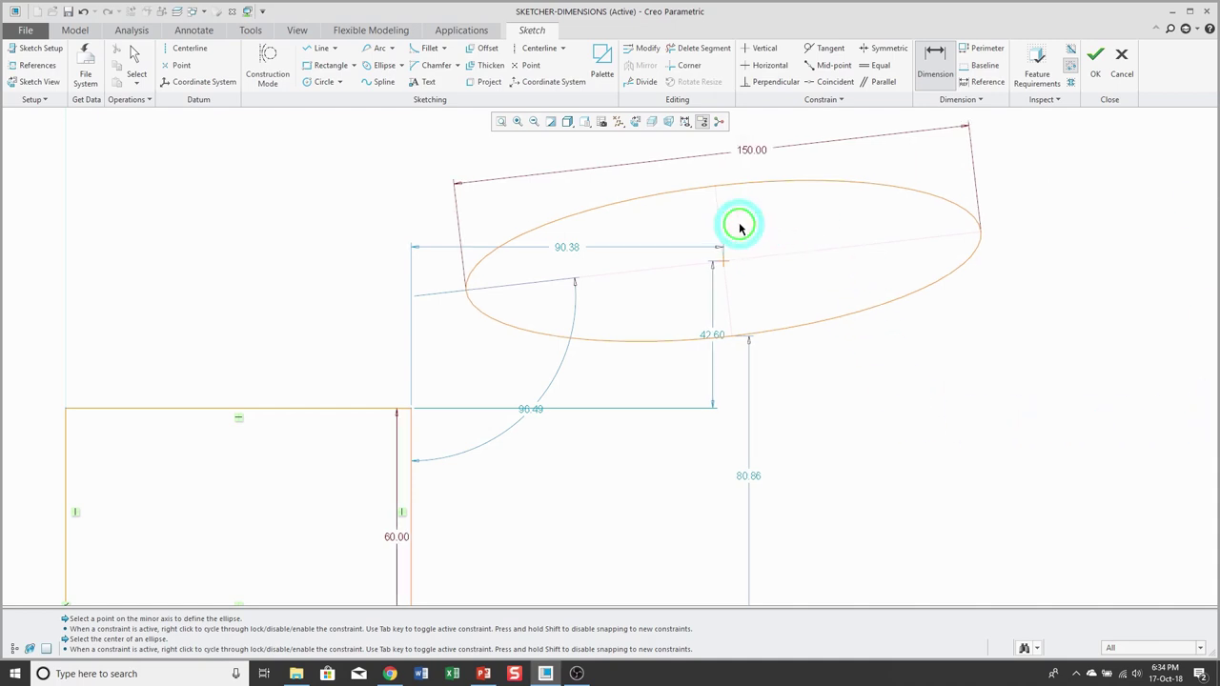
middle_click(1025, 215)
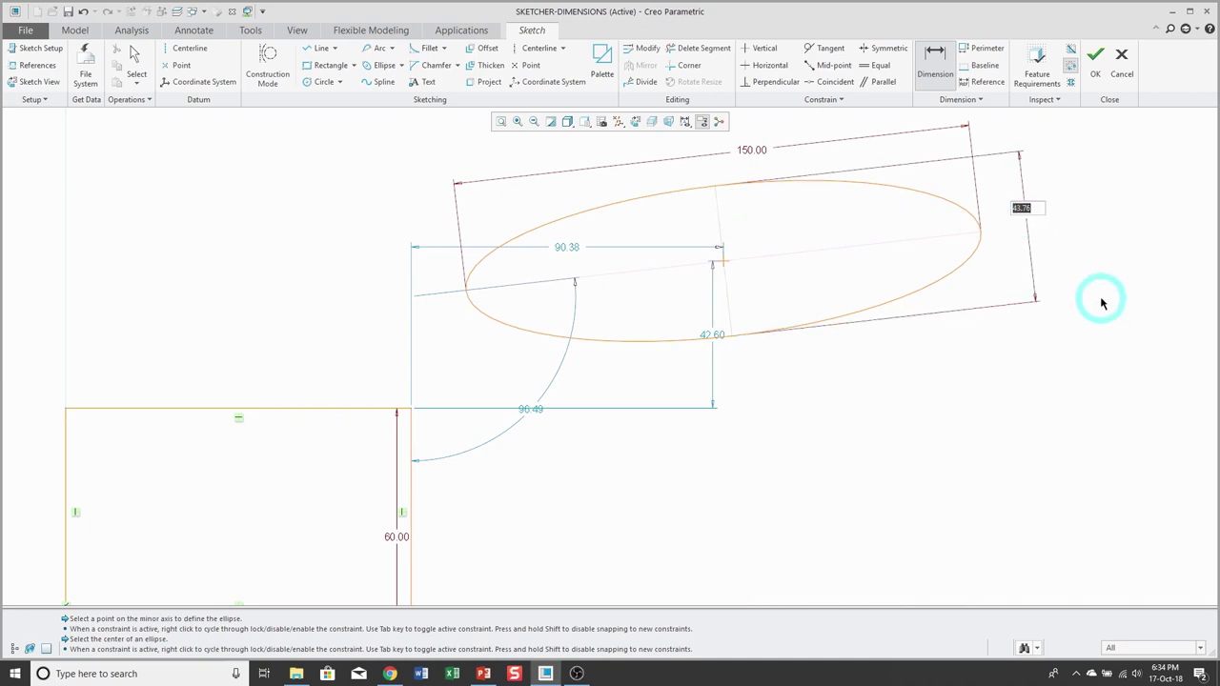
type("30")
key("Return")
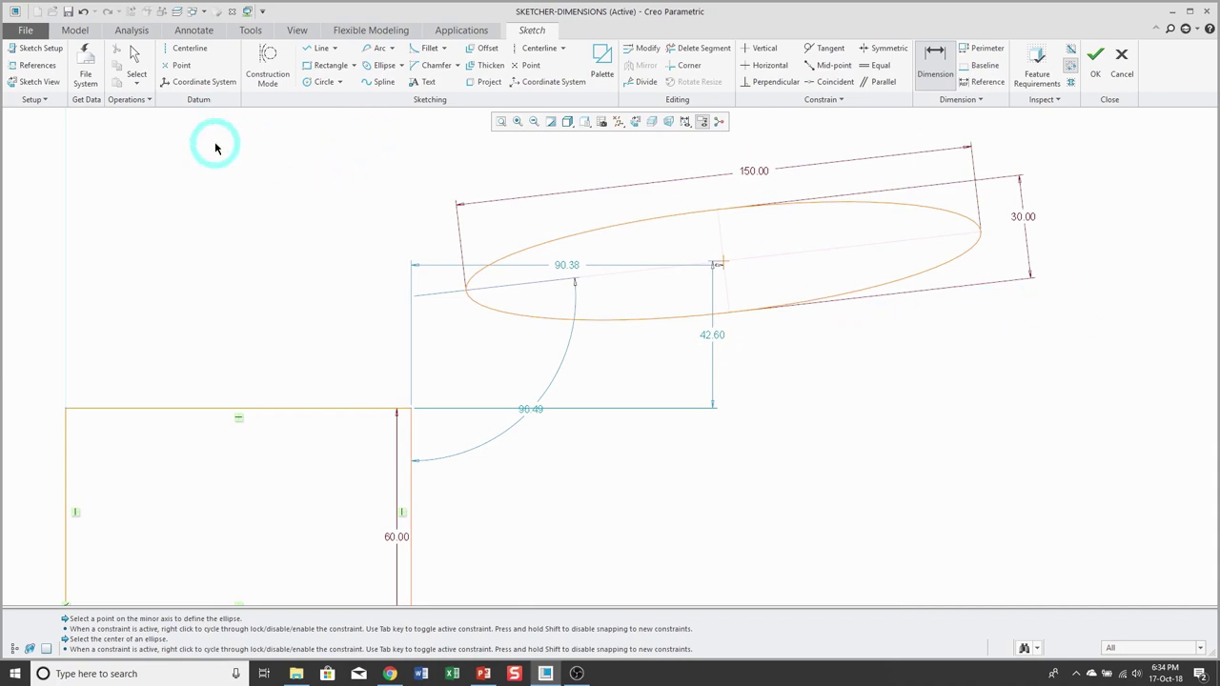
- Undo the minor axis and major axis length dimensions added to the ellipse
left_click(82, 13)
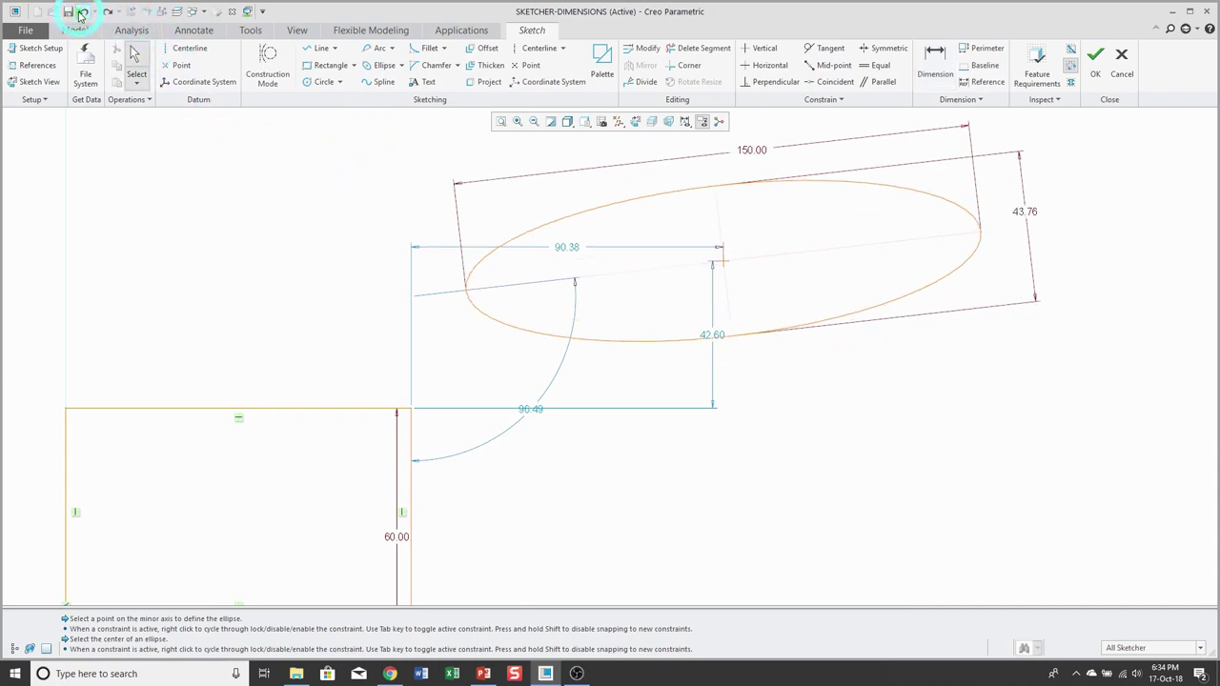
left_click(82, 12)
left_click(82, 12)
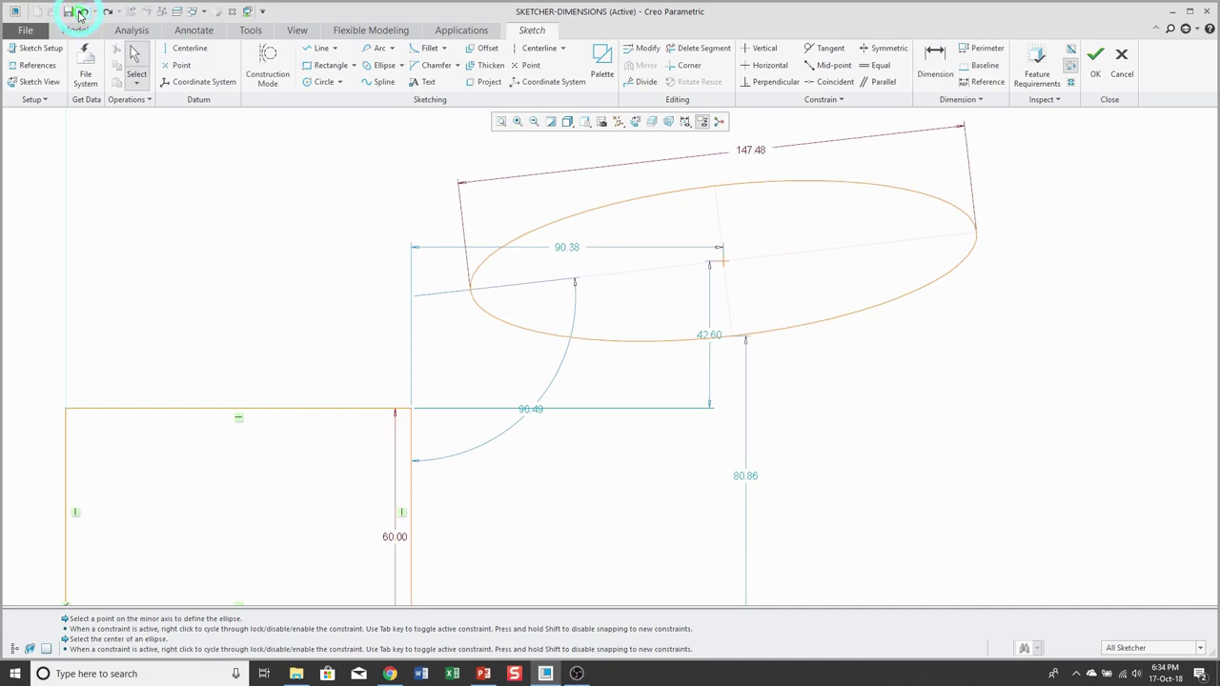
left_click(82, 13)
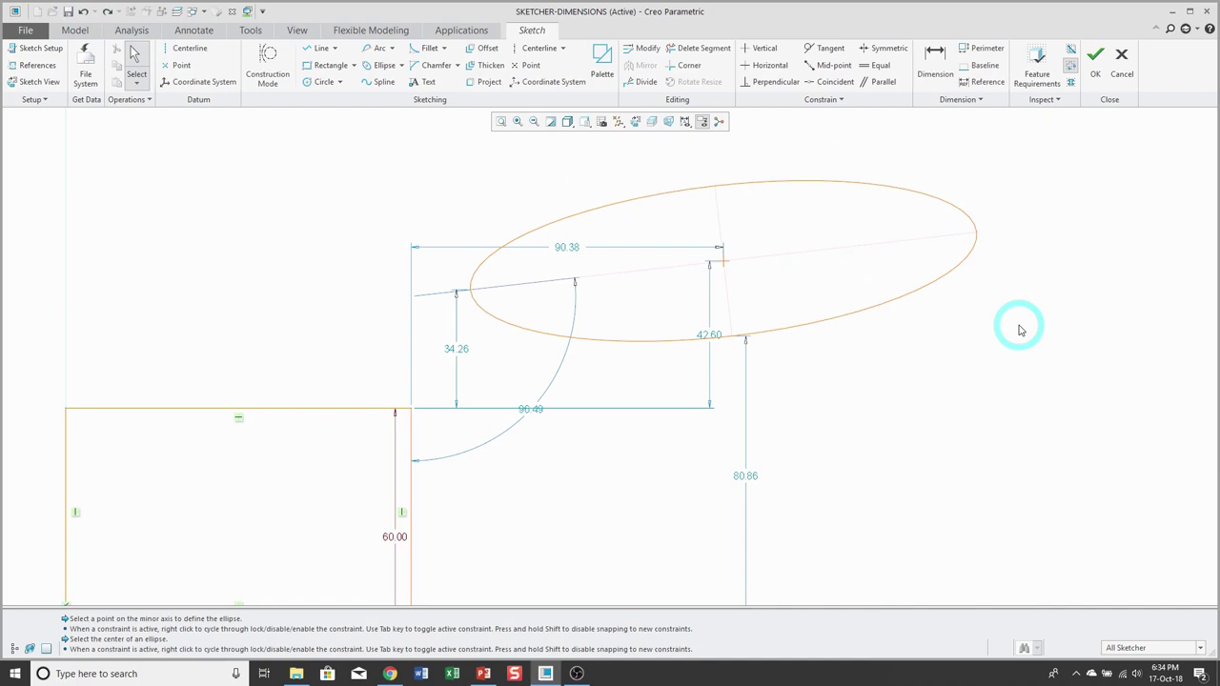
- Add a major axis radius dimension of 60 to the ellipse
left_click(935, 74)
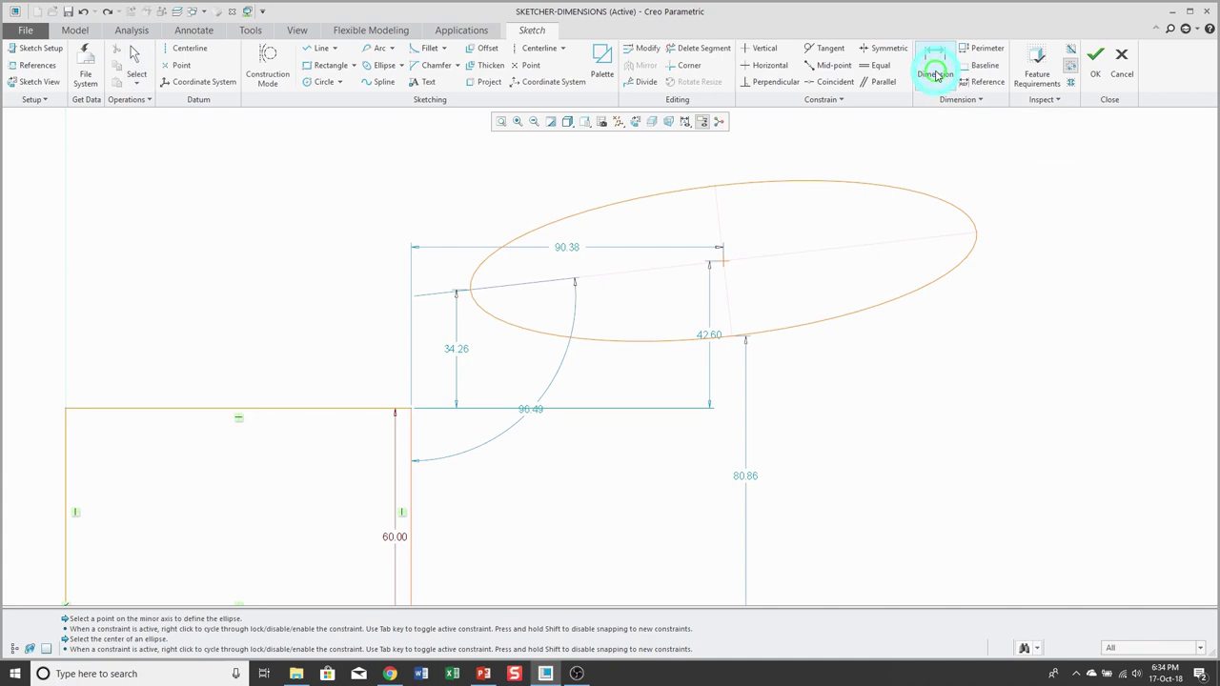
left_click(825, 185)
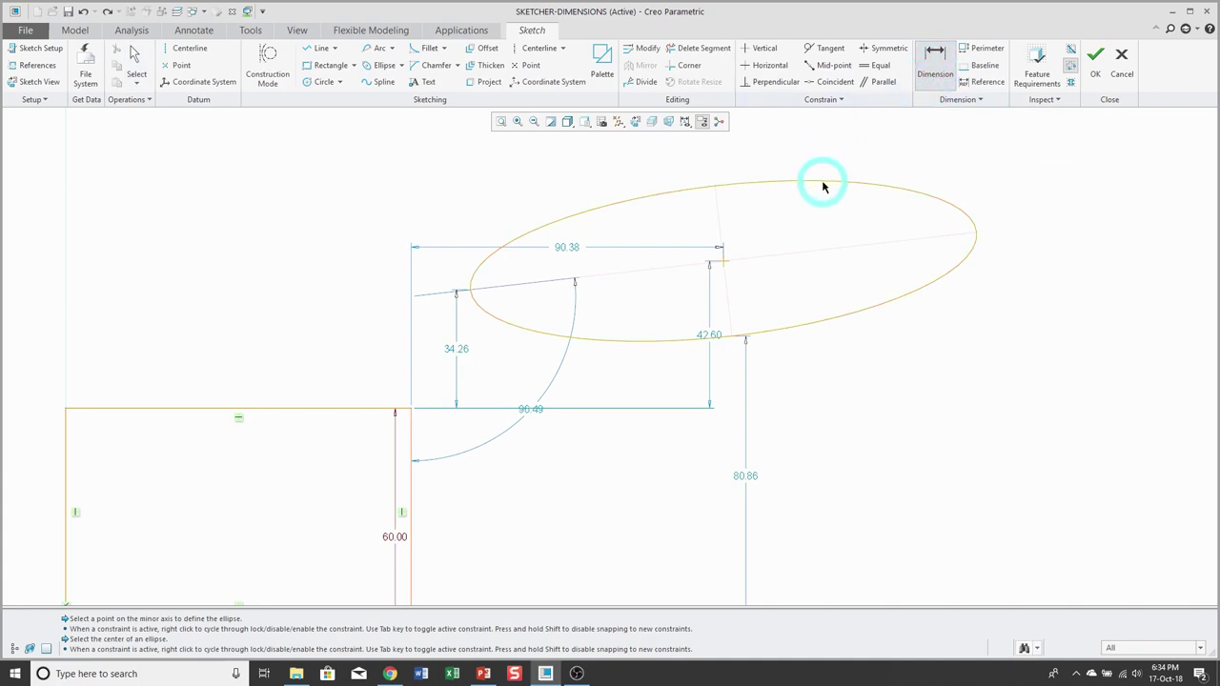
middle_click(899, 141)
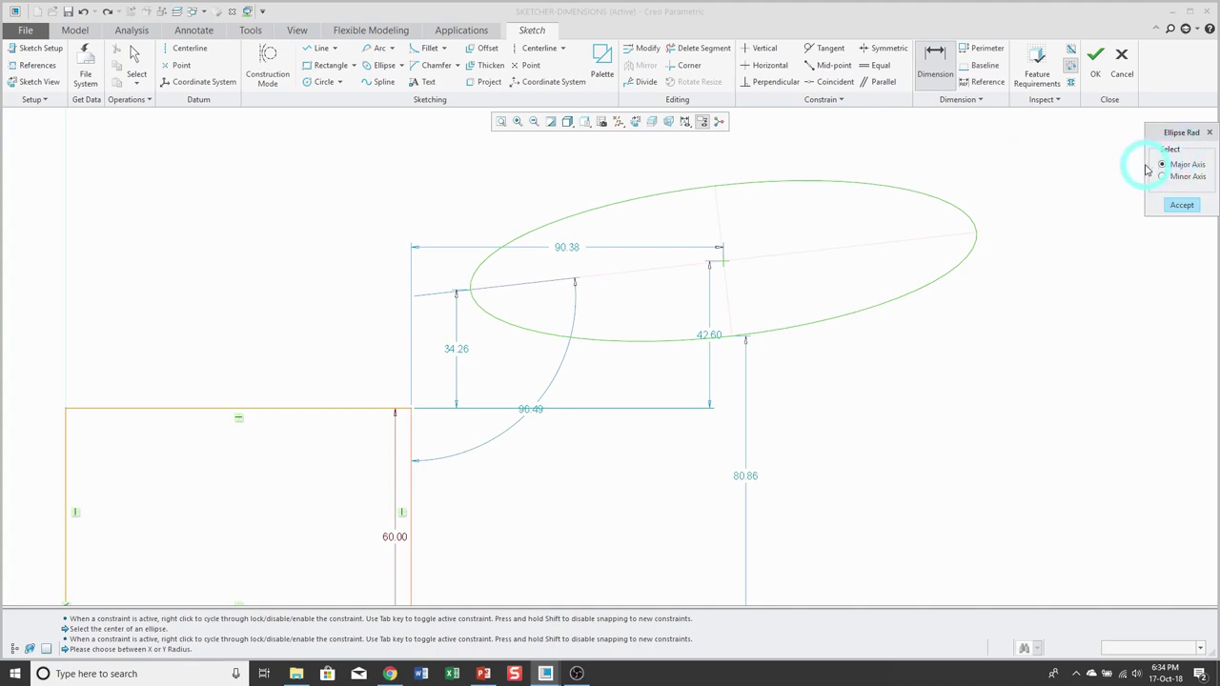
left_click(1180, 207)
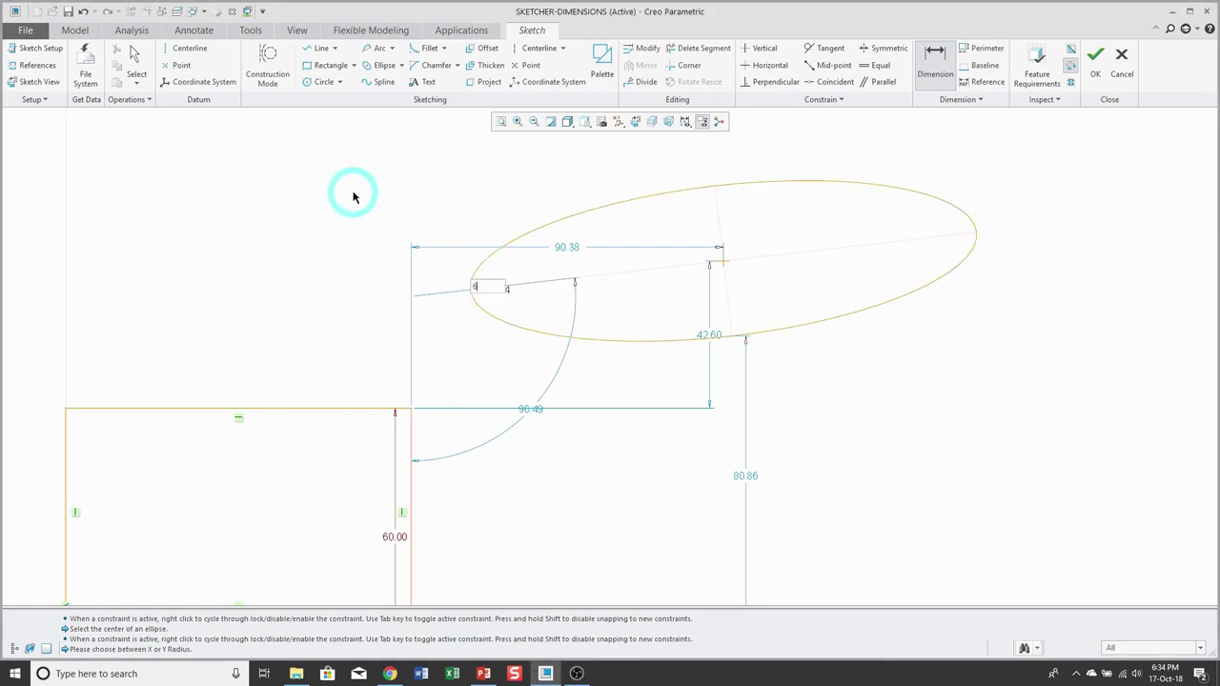
type("60")
key("Return")
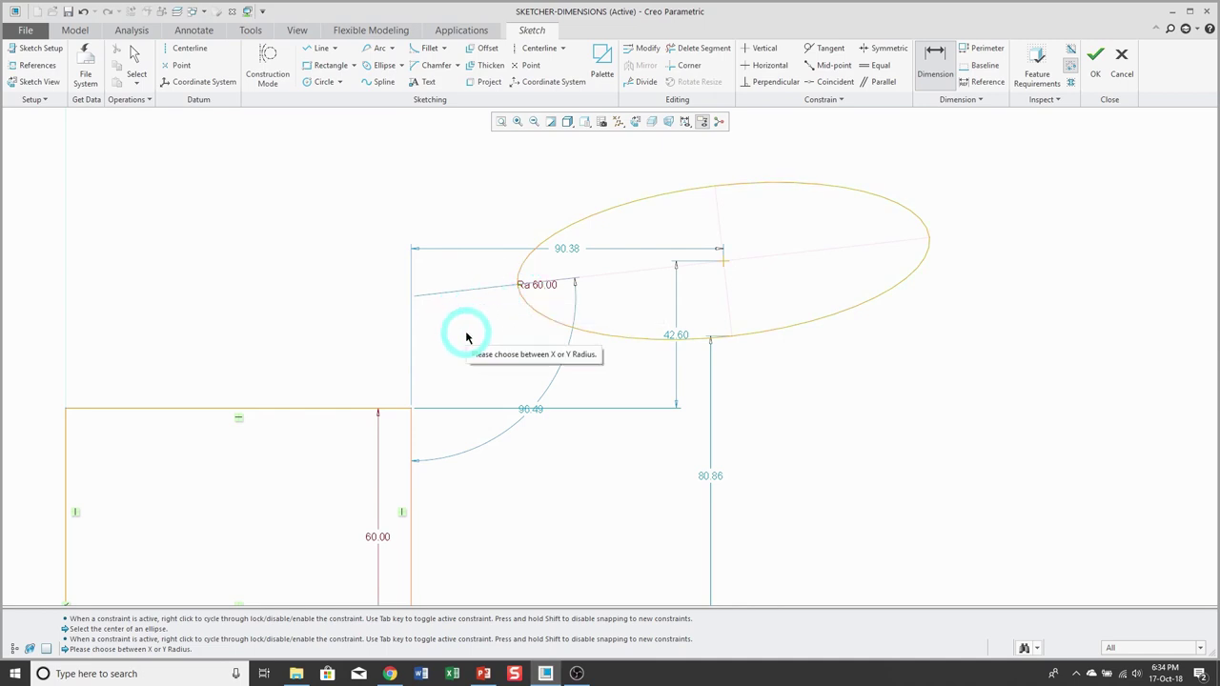
- Add a minor axis radius dimension of 20 to the ellipse
left_click(852, 185)
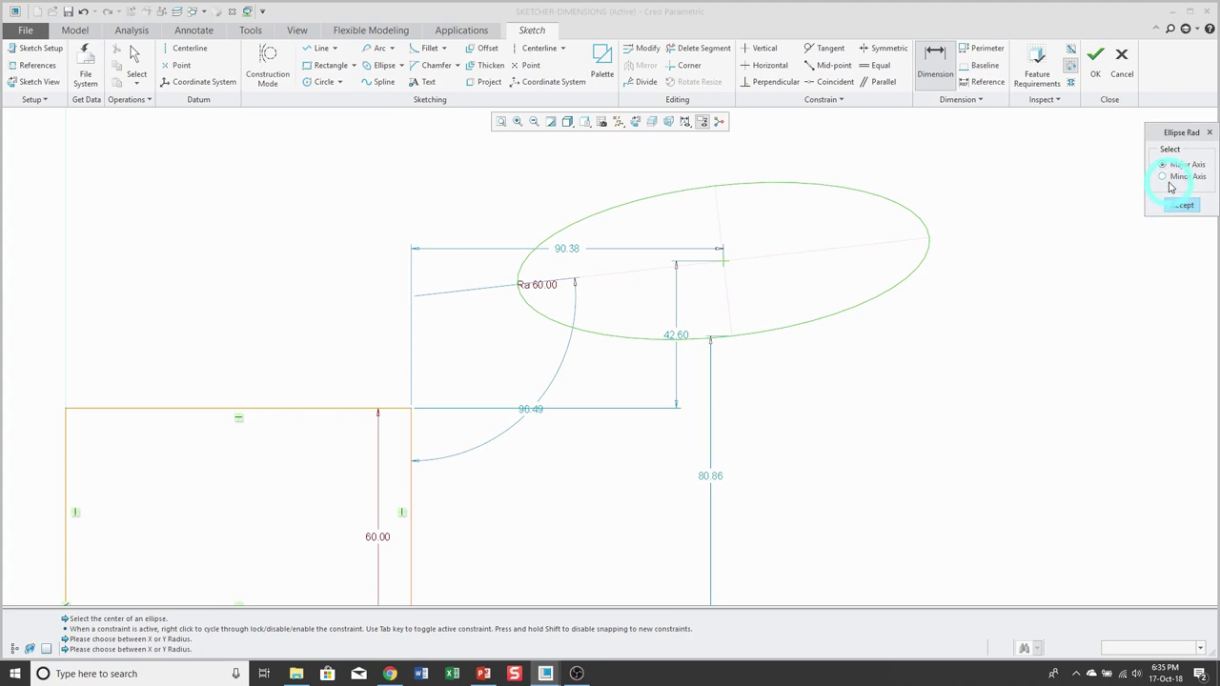
left_click(1182, 205)
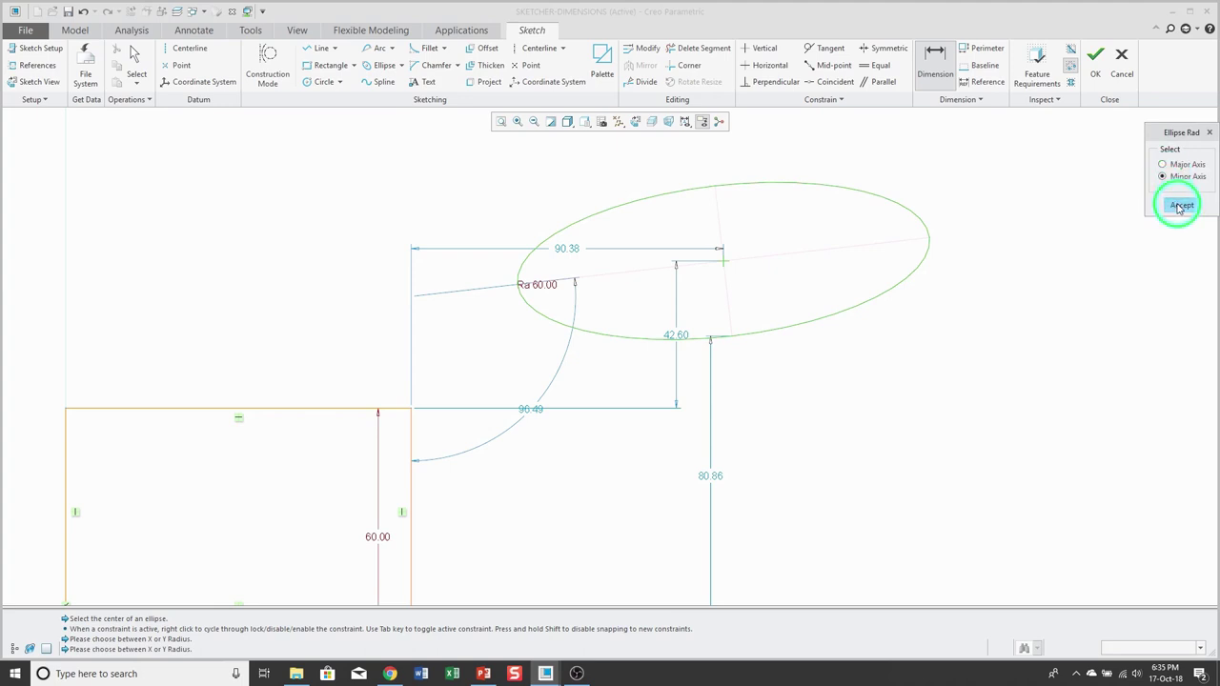
type("20")
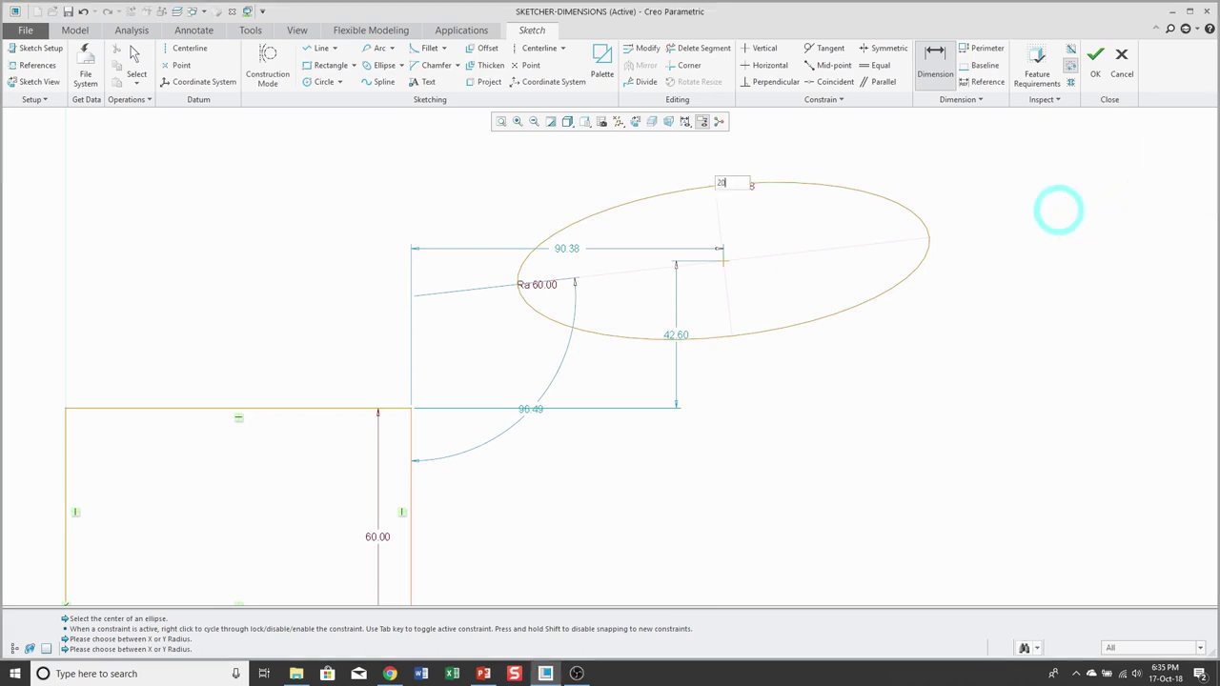
key("Return")
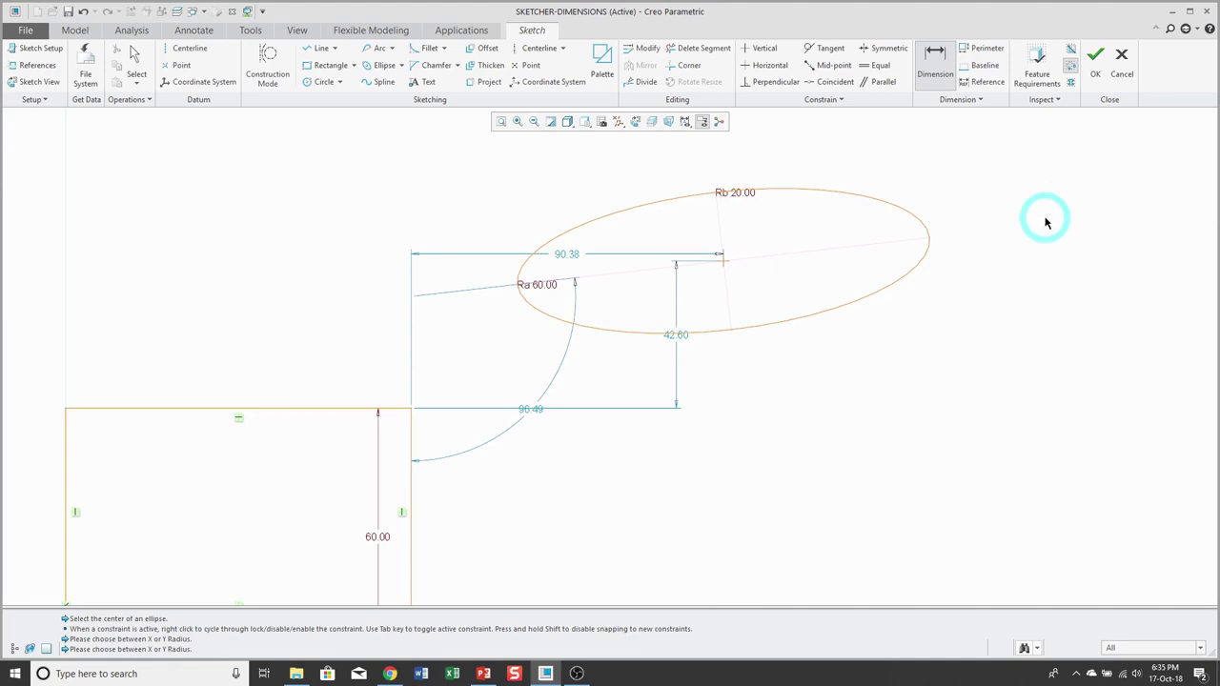
middle_click(1058, 215)
- Delete the ellipse and move the rectangle's height dimension outside its right edge
scroll(877, 179, "down", 1)
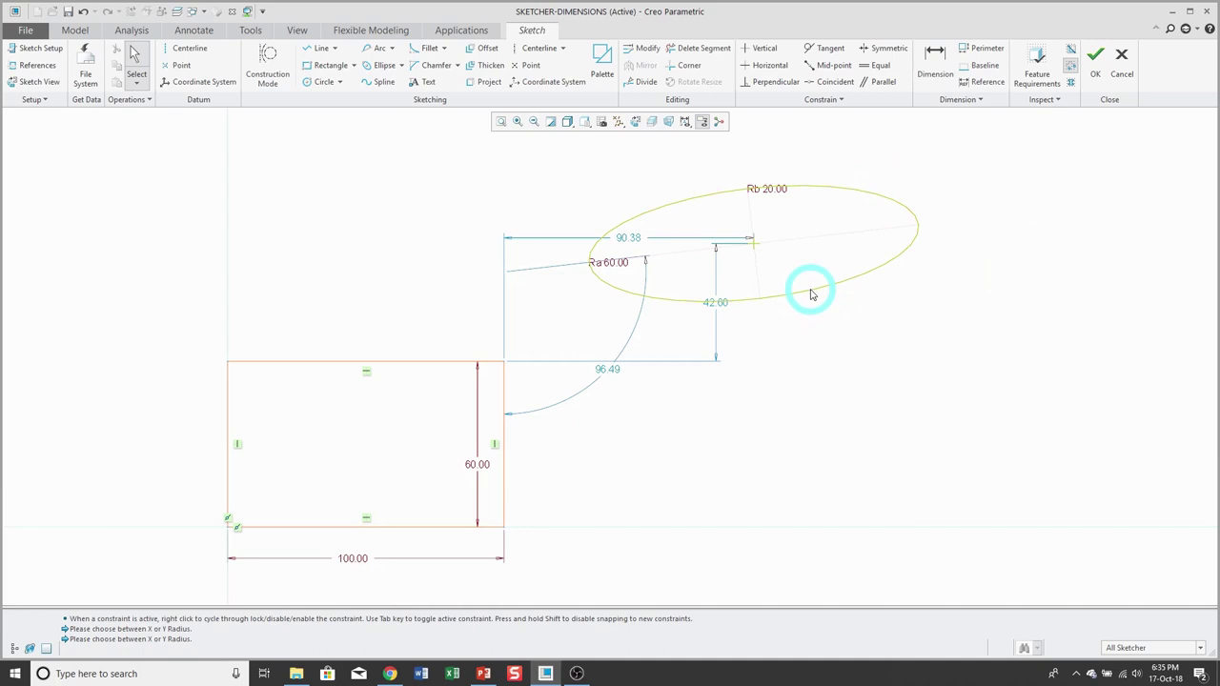
left_click(811, 294)
key("Delete")
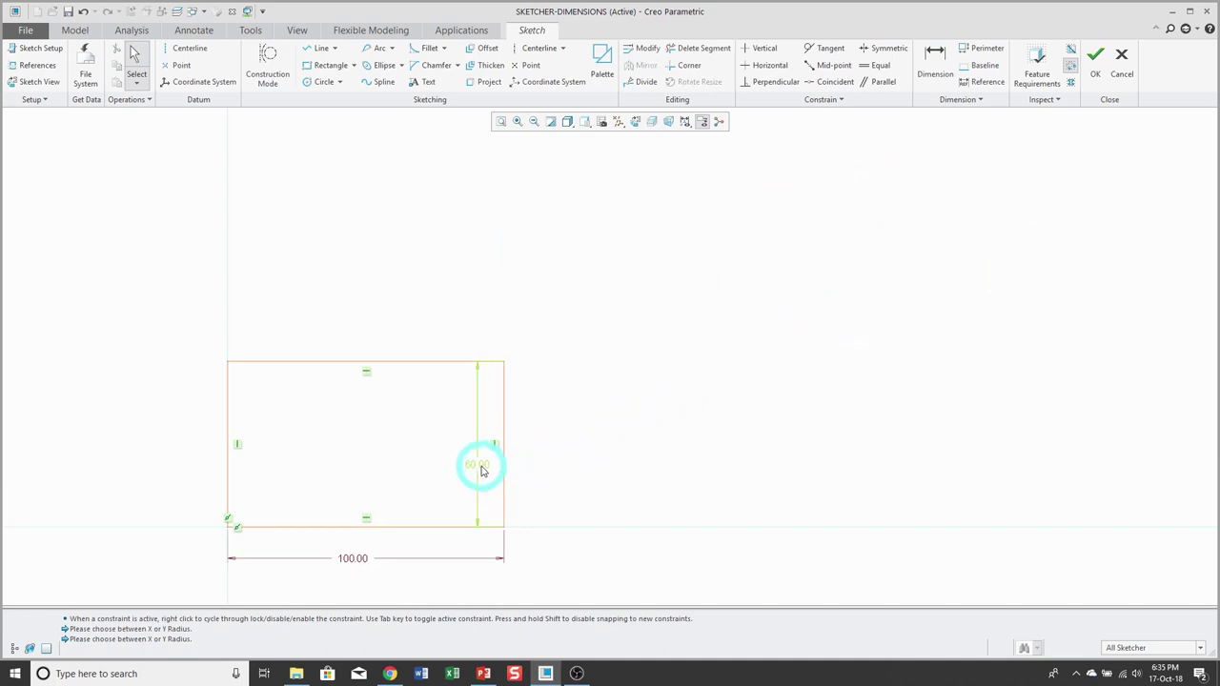
left_click_drag(478, 466, 590, 461)
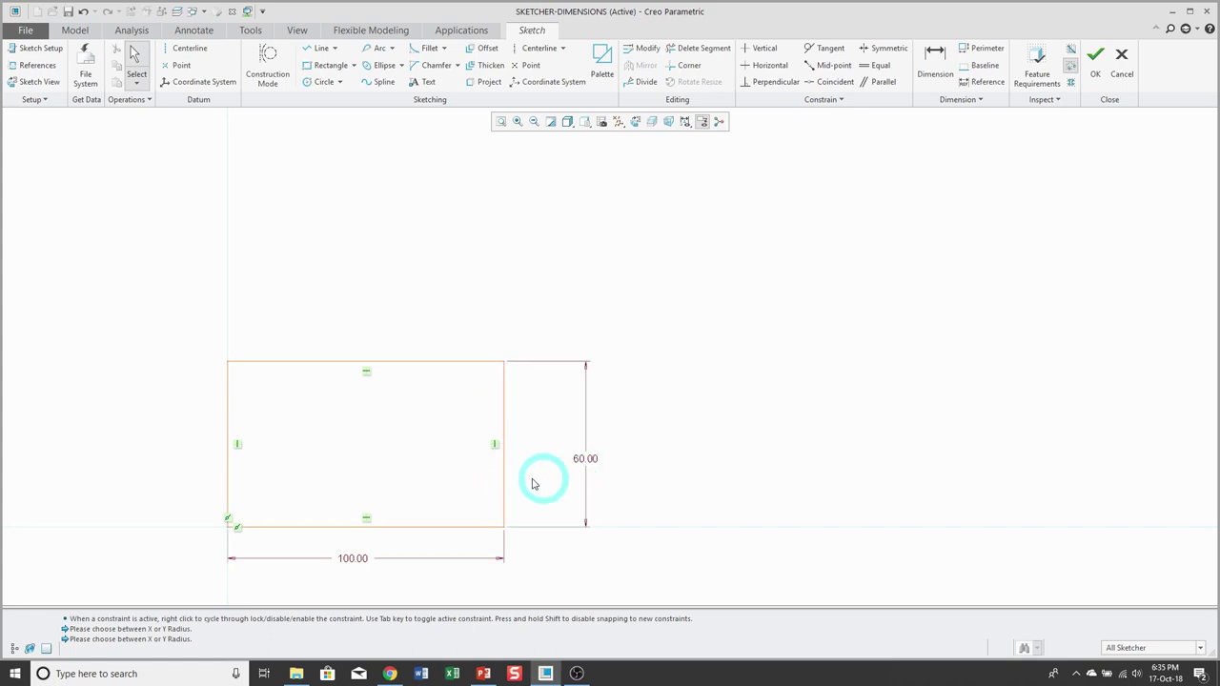
- Create an elliptical fillet about 34.5 wide and 15.5 high at the rectangle's upper-right corner
left_click(444, 48)
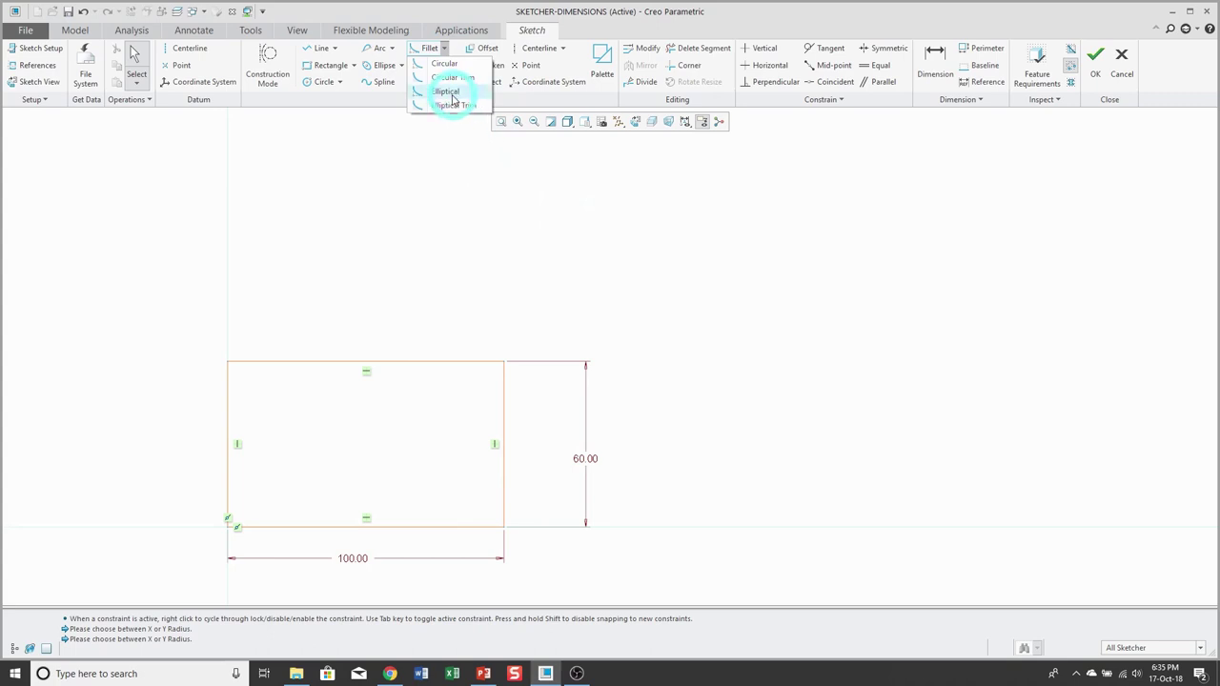
left_click(452, 95)
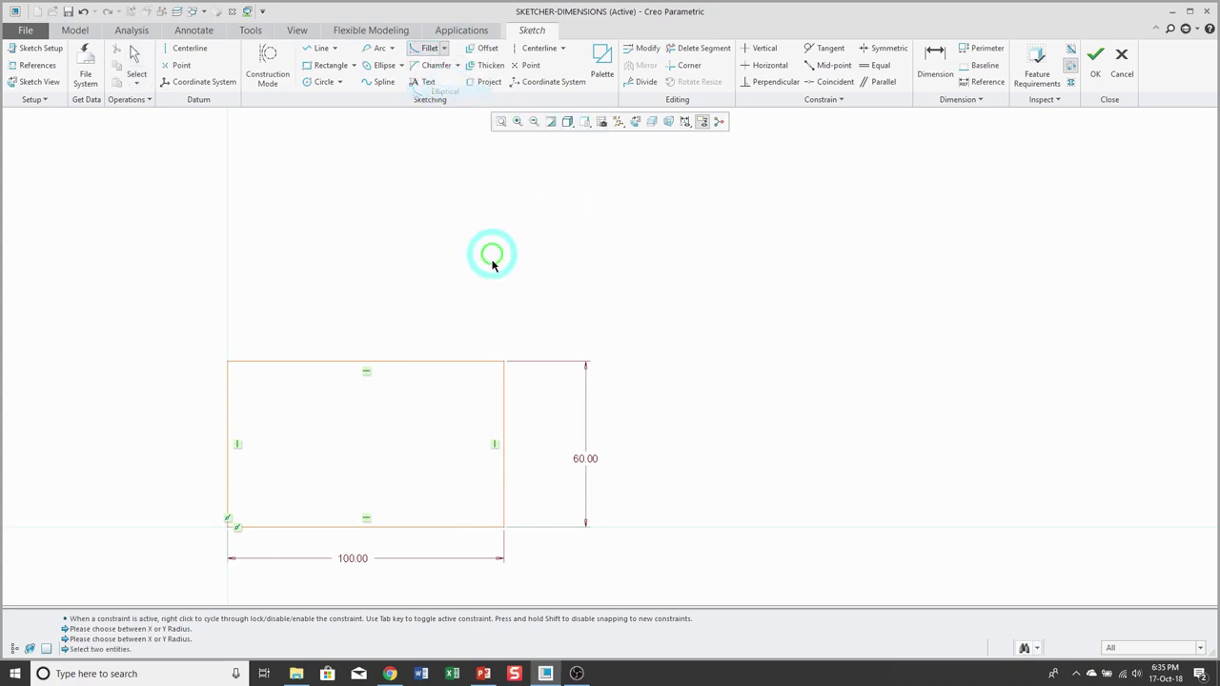
left_click(409, 363)
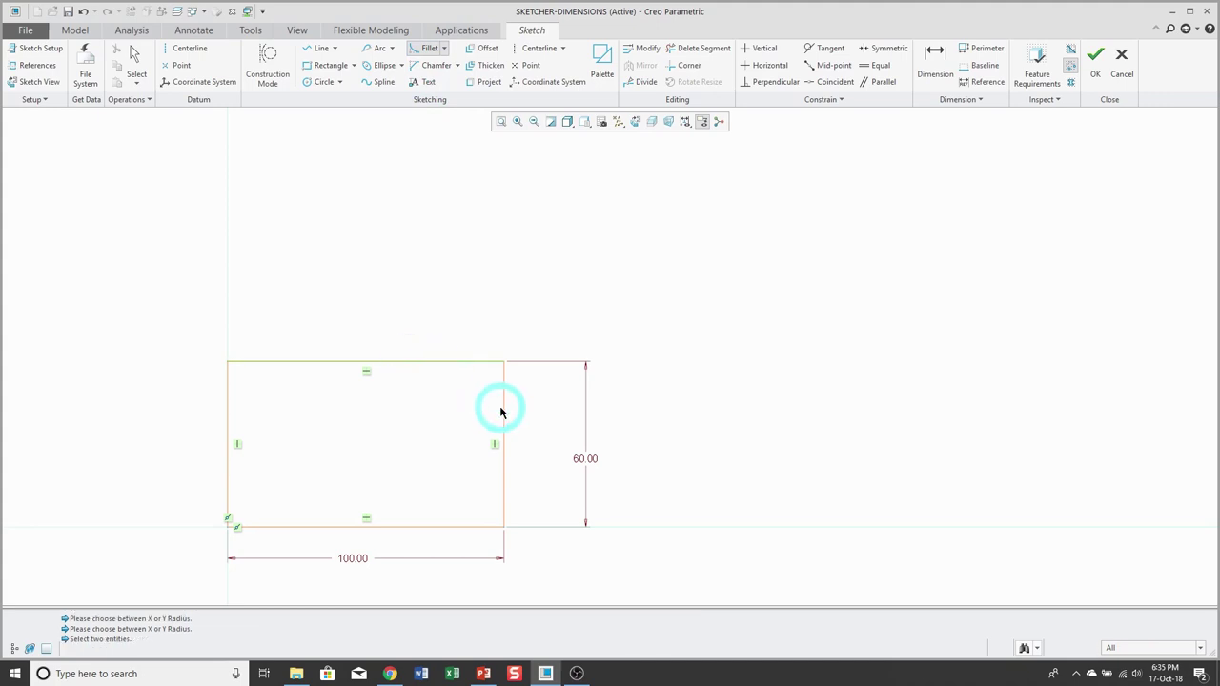
left_click(502, 410)
scroll(410, 424, "up", 5)
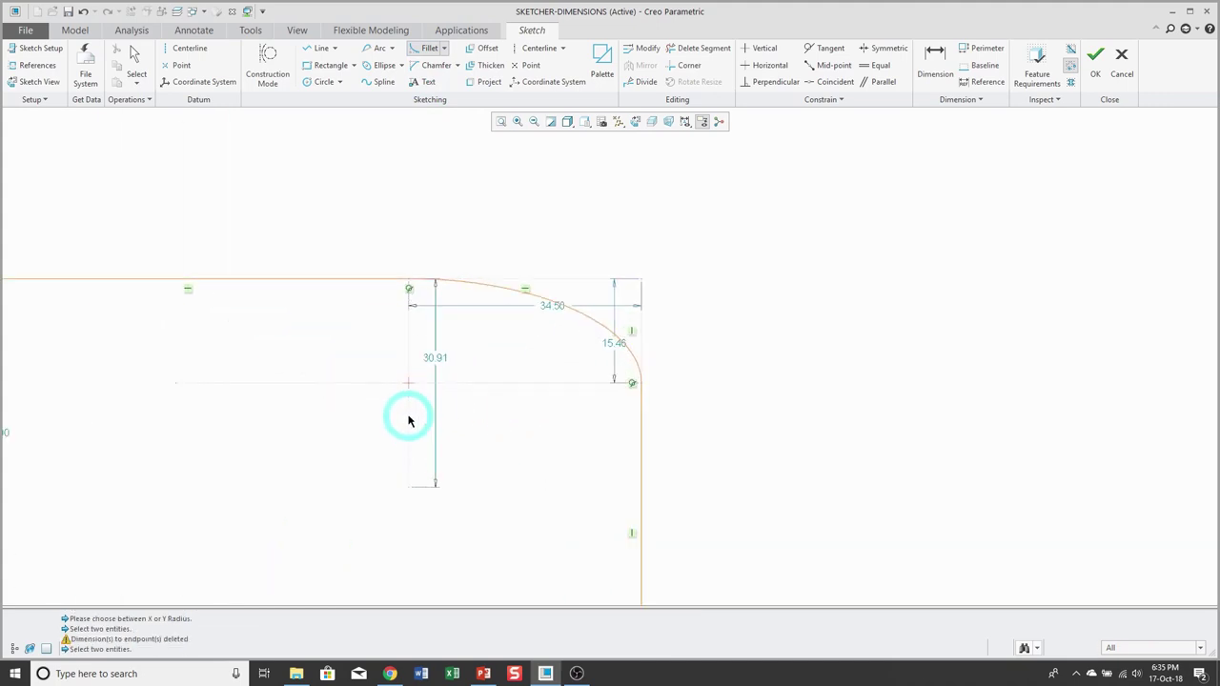
middle_click(792, 354)
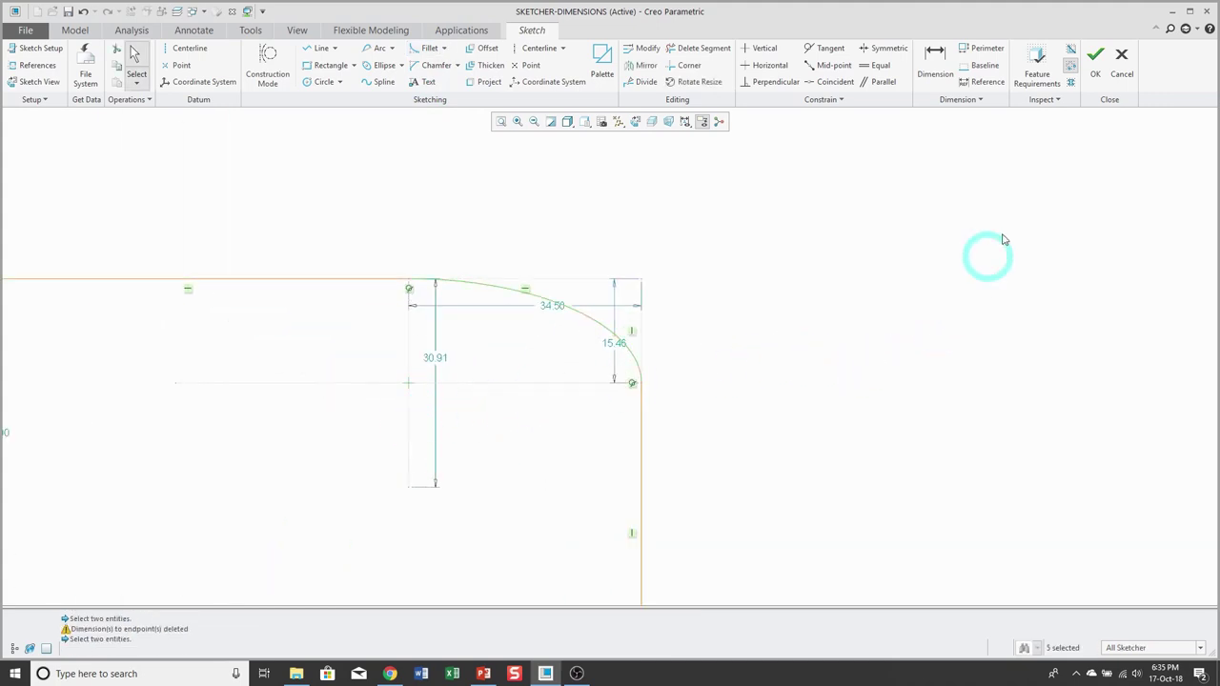
left_click(1072, 86)
left_click(1073, 86)
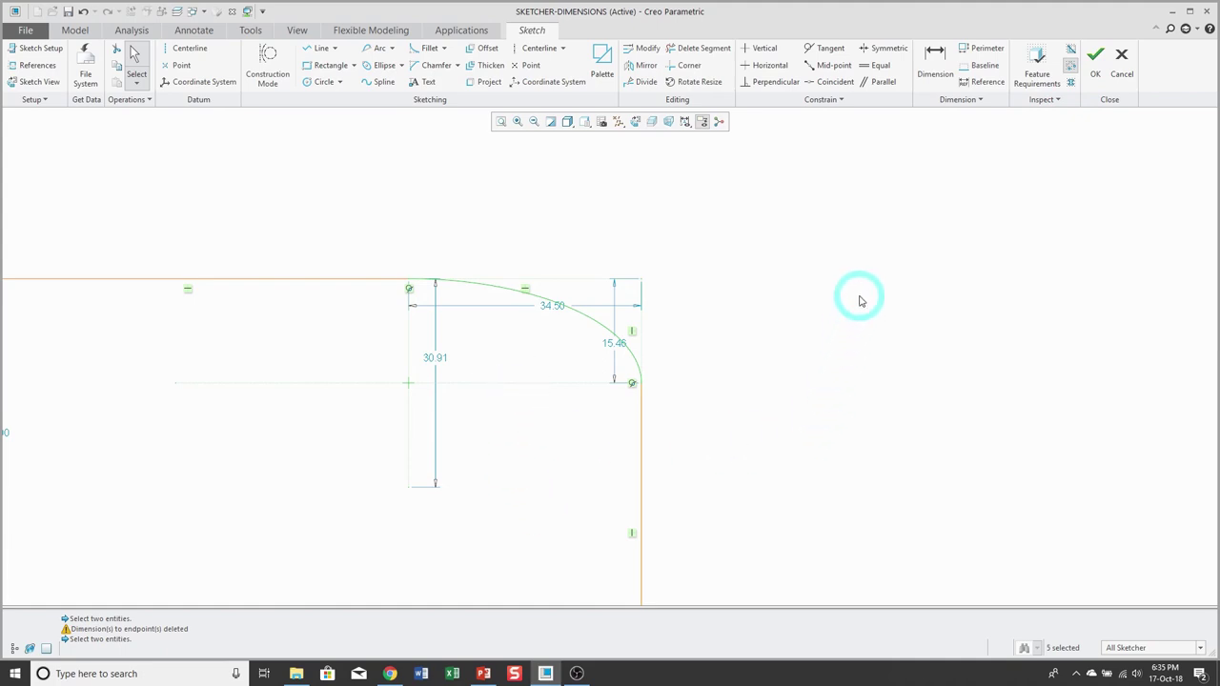
- Add a dimension of 70 along the elliptical fillet's horizontal major axis
left_click(935, 63)
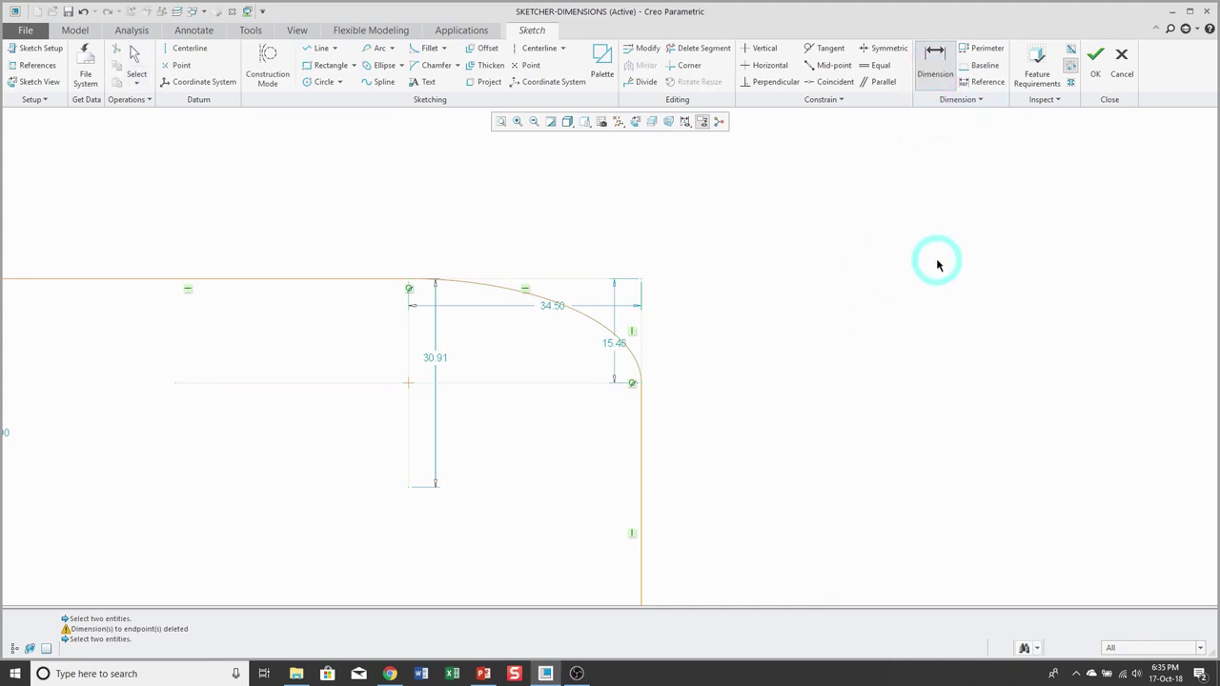
left_click(518, 385)
middle_click(449, 215)
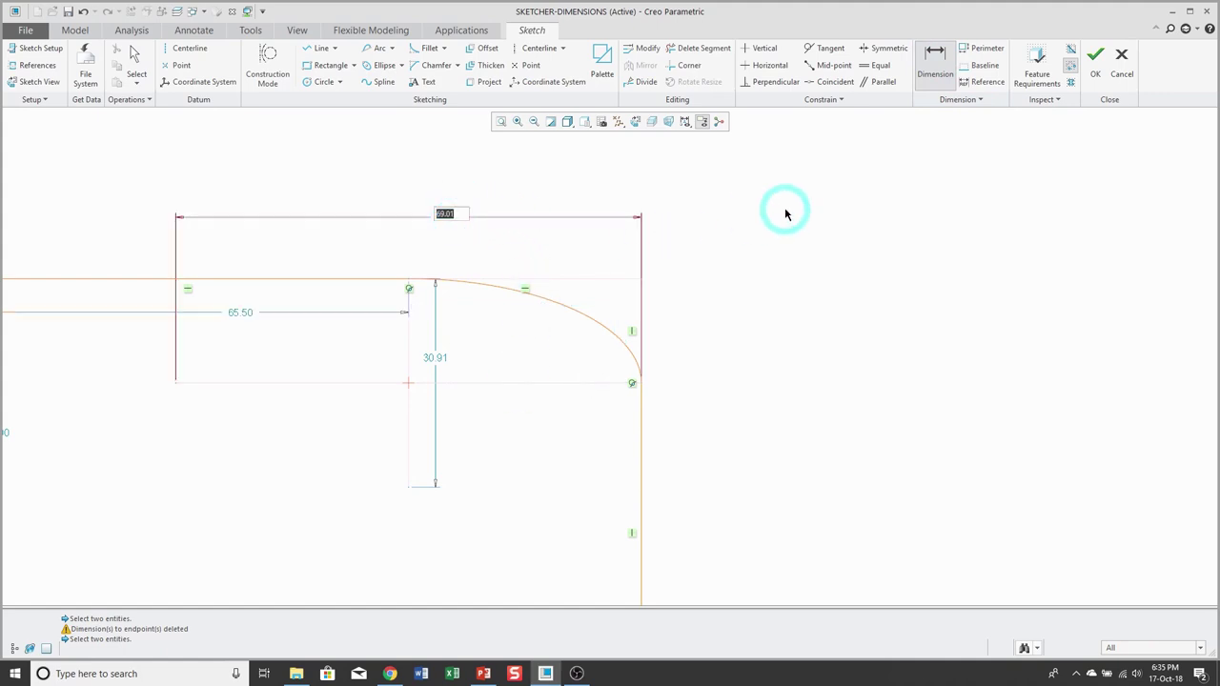
key("Return")
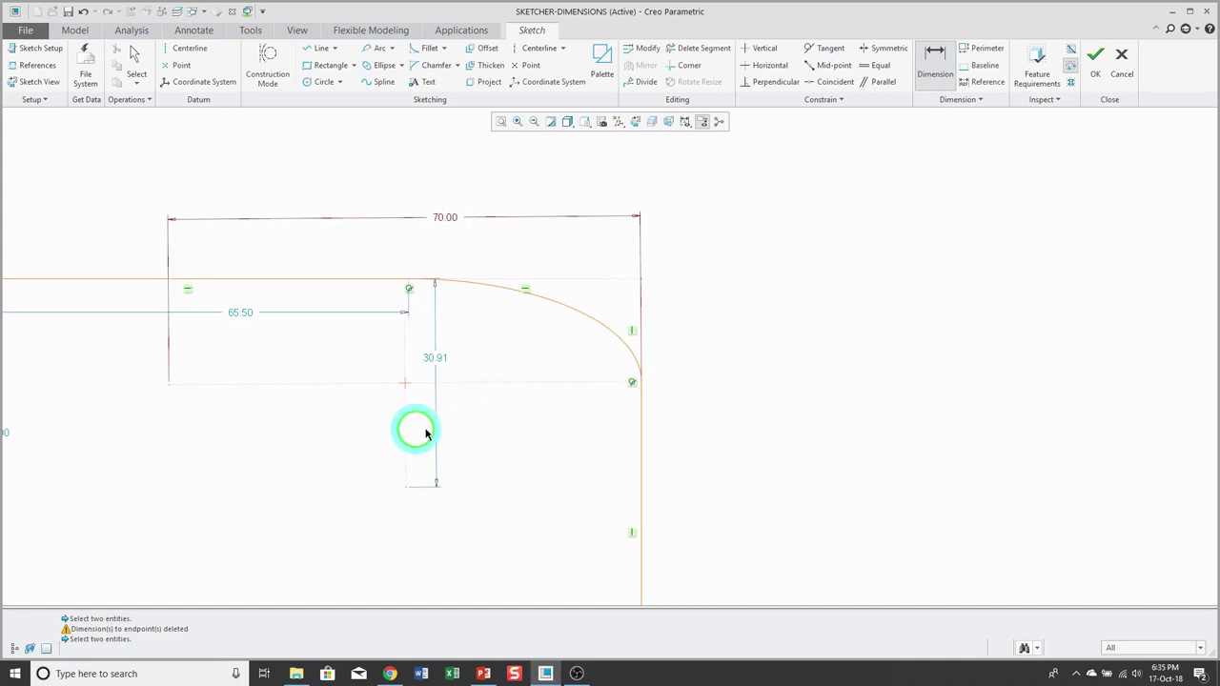
middle_click(529, 430)
- Add a dimension of 25 along the elliptical fillet's vertical minor axis
left_click(936, 61)
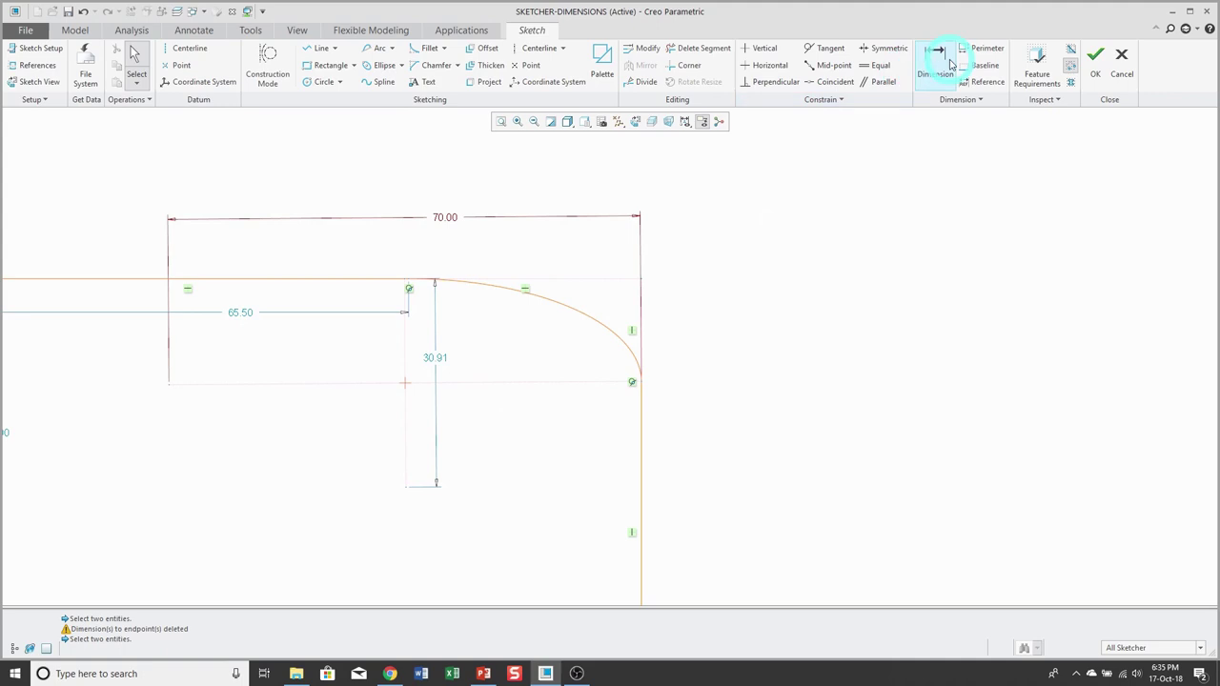
left_click(405, 422)
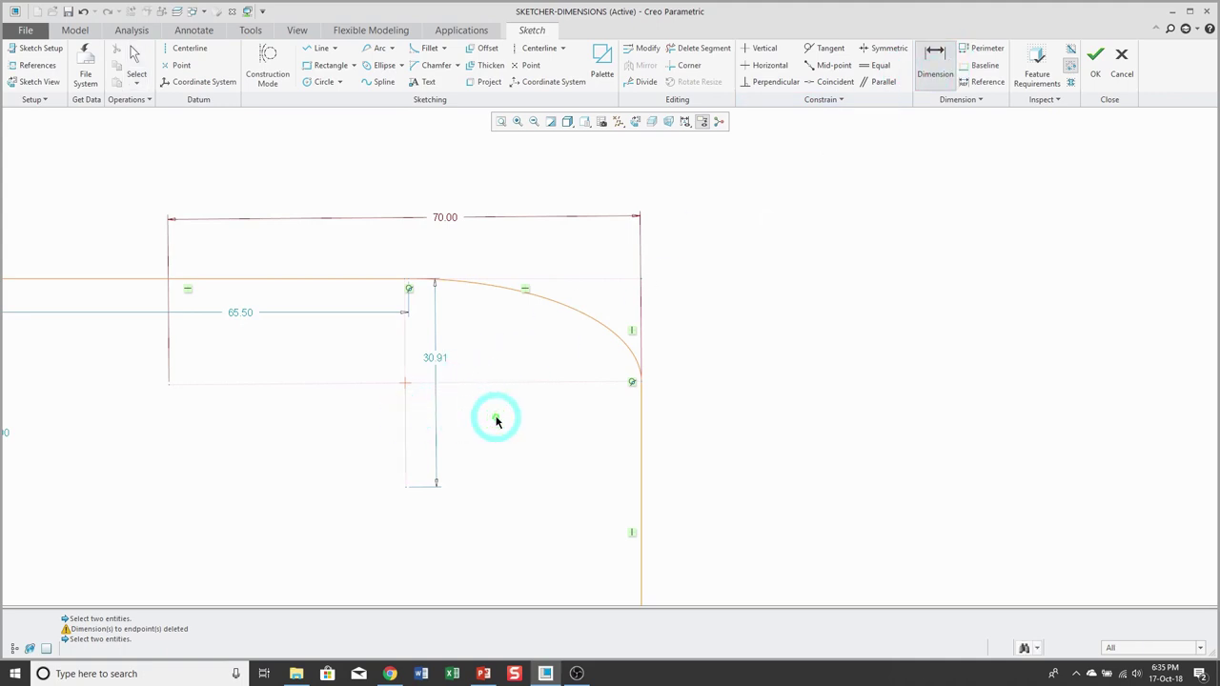
middle_click(491, 413)
type("2")
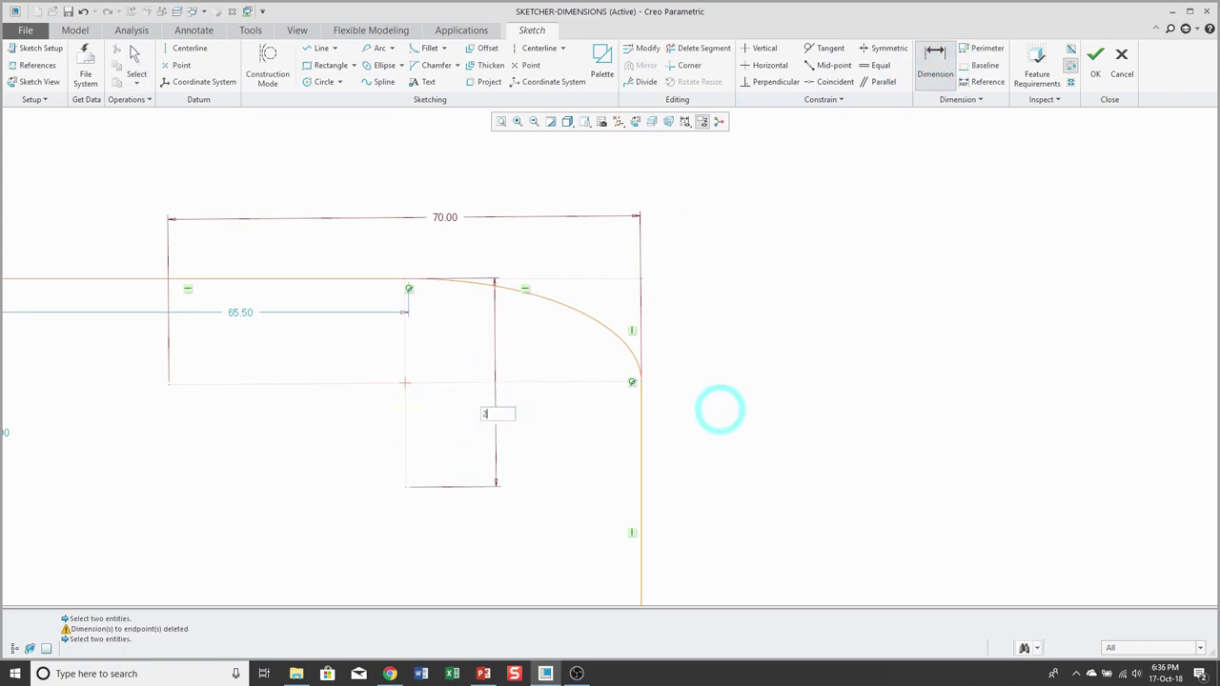
type("5")
key("Return")
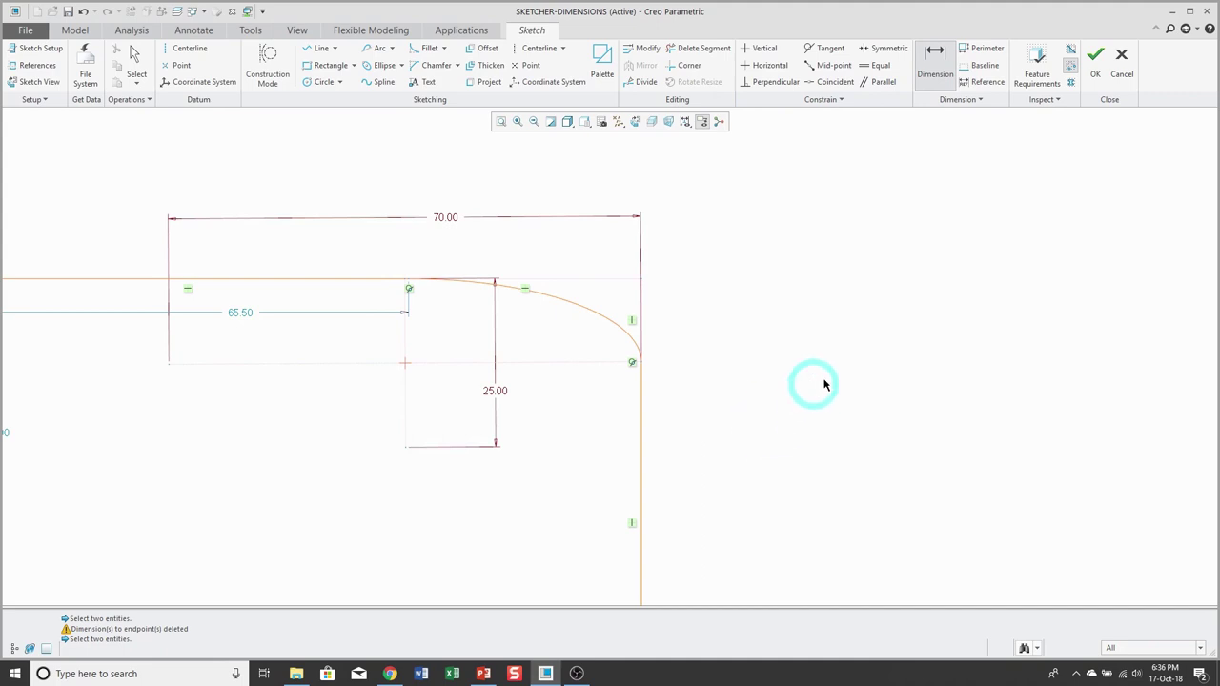
- Undo the fillet's minor axis dimension and the value change on its major axis dimension
left_click(84, 13)
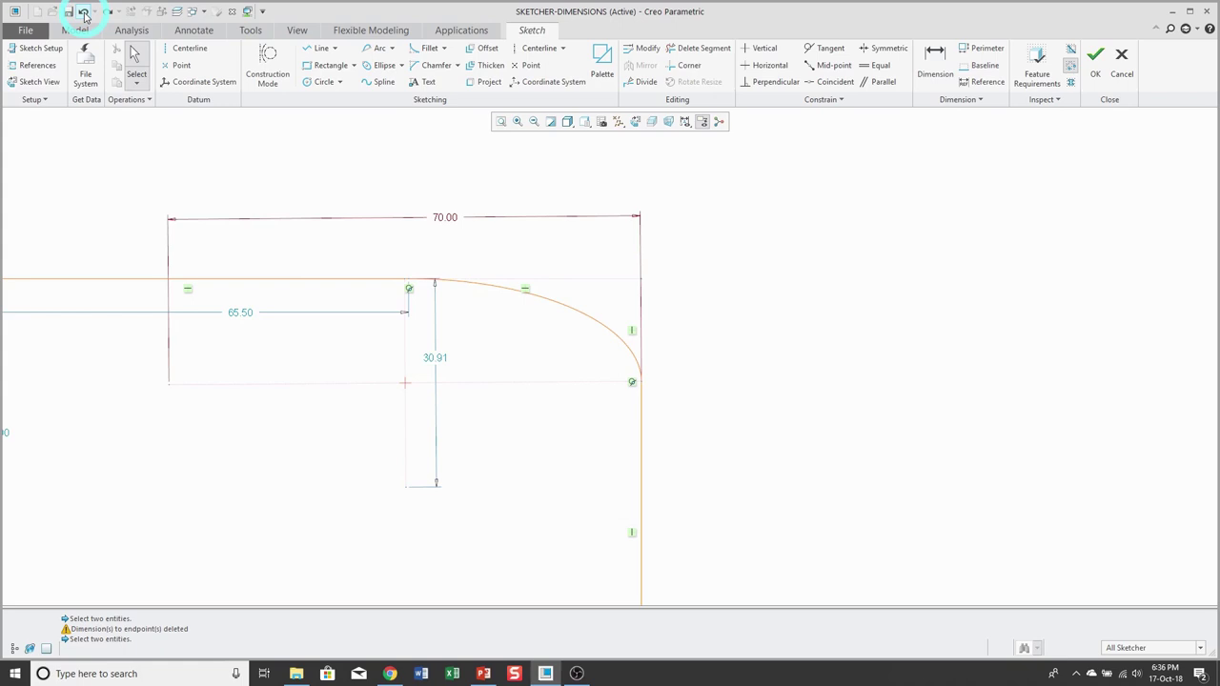
left_click(84, 13)
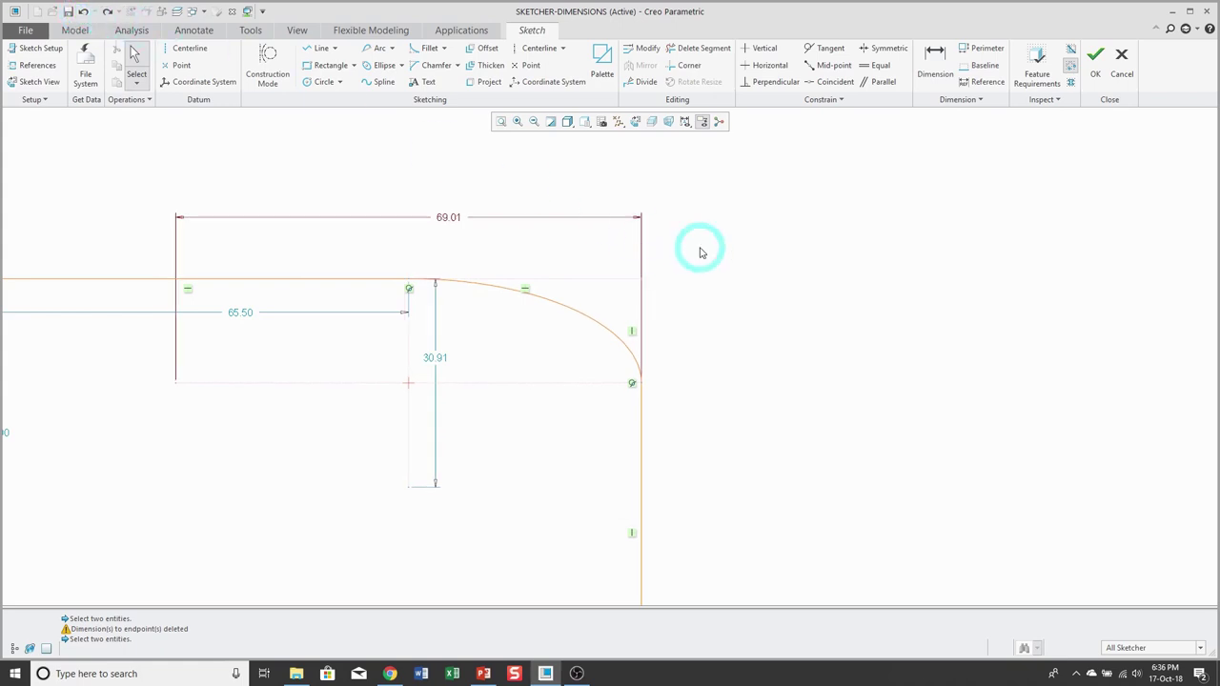
- Add a major-axis radius dimension to the elliptical fillet, delete the conflicting 69.01 linear dimension, and try to set the radius to 25
left_click(930, 65)
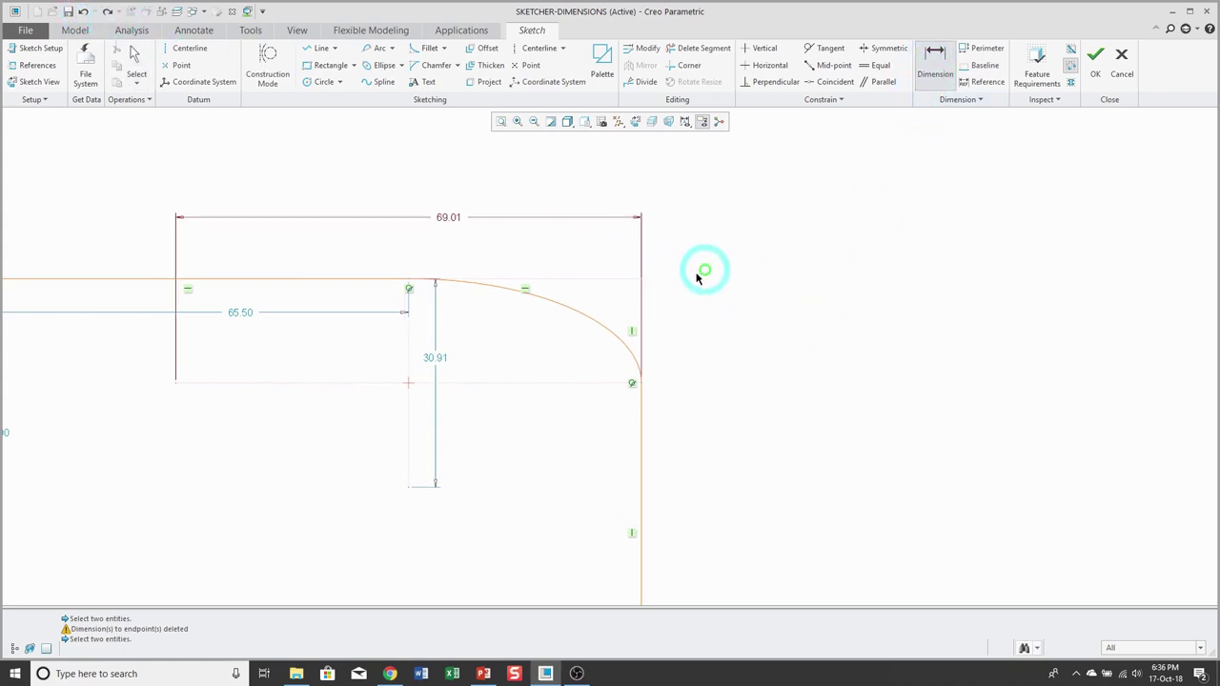
left_click(605, 331)
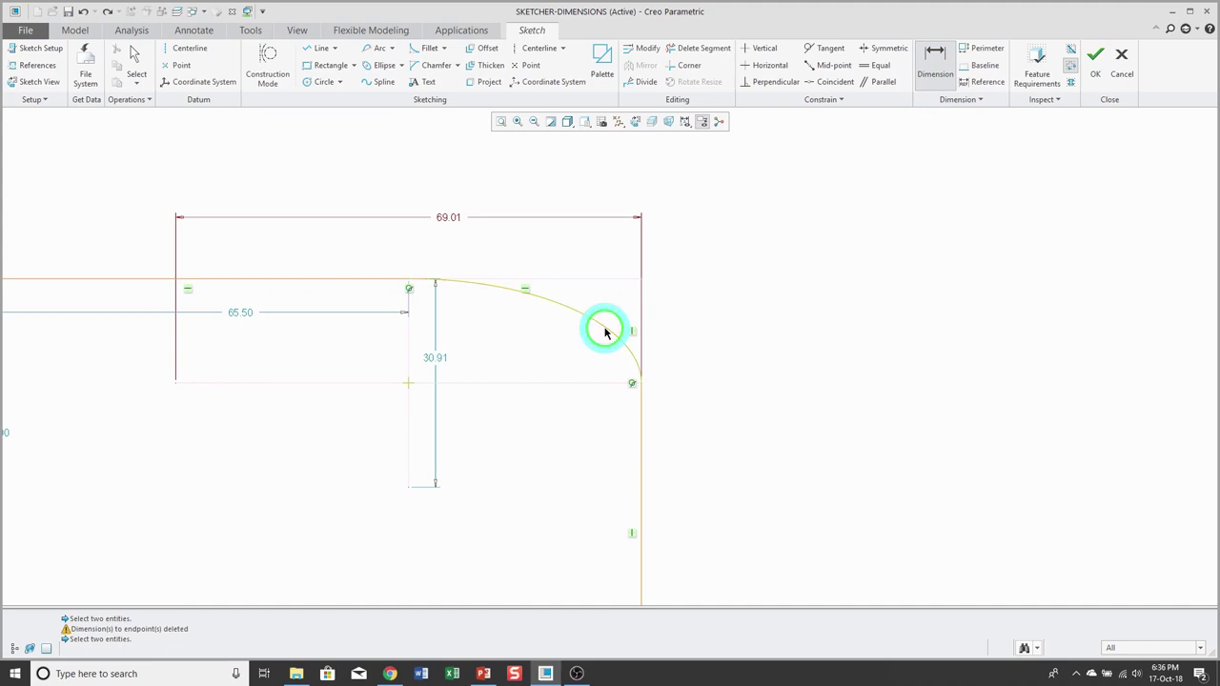
middle_click(710, 307)
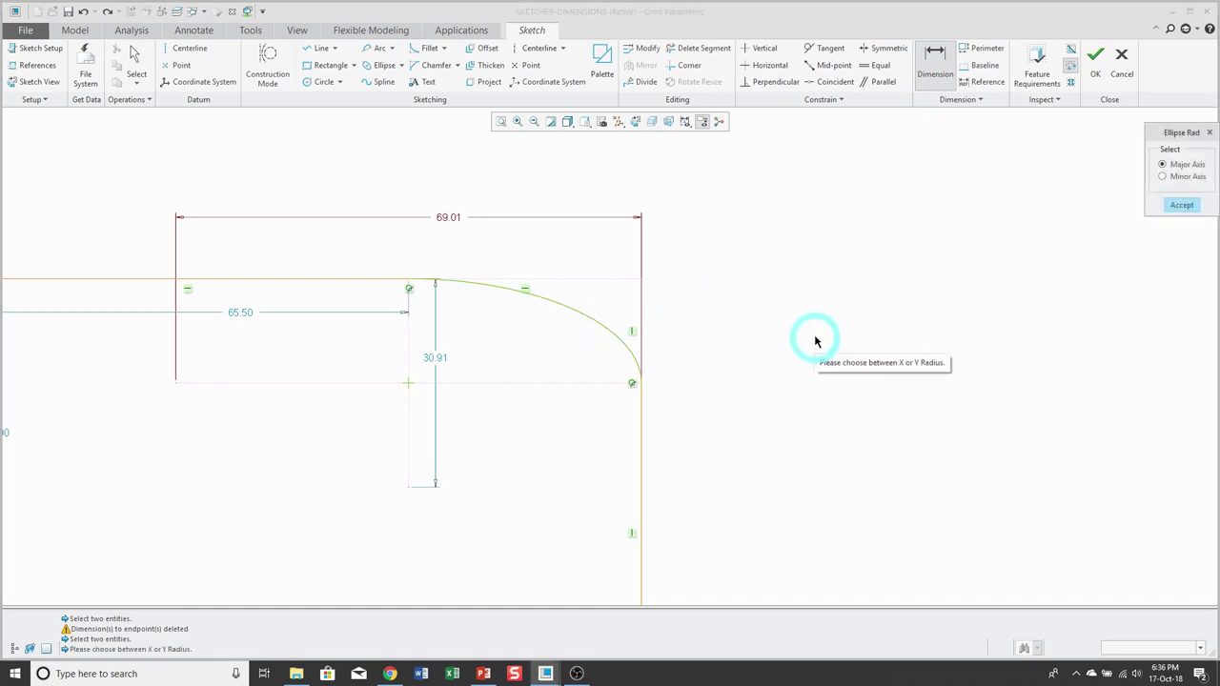
left_click(1179, 208)
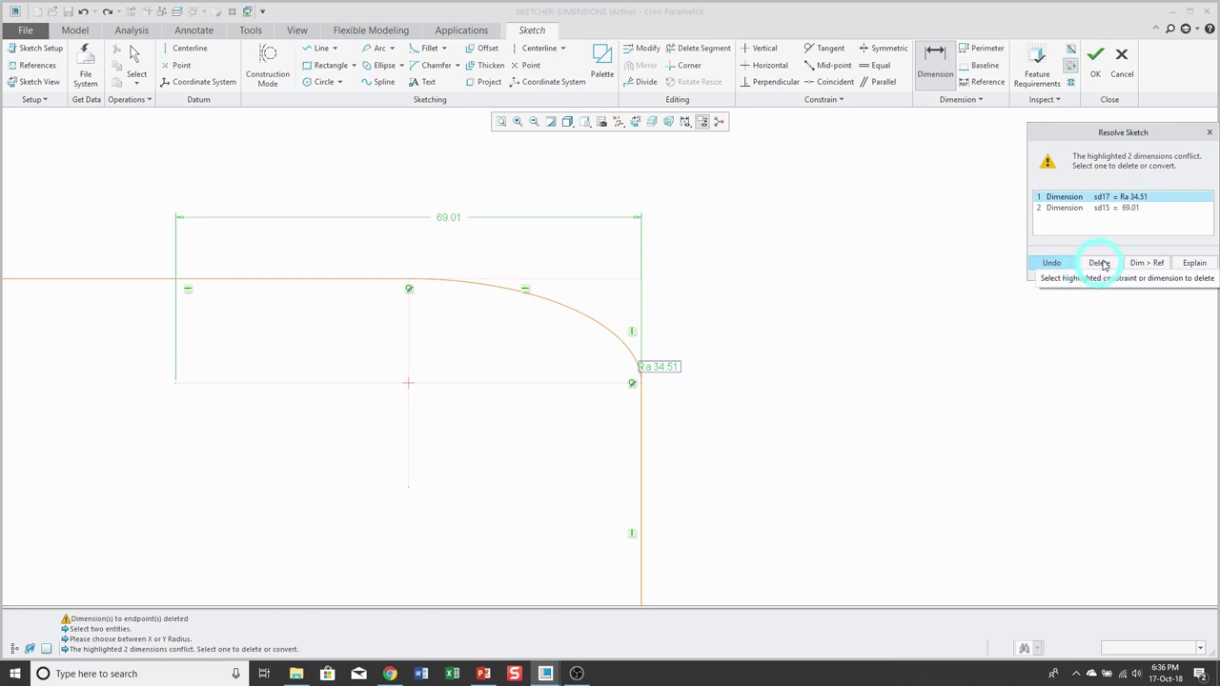
left_click(1110, 207)
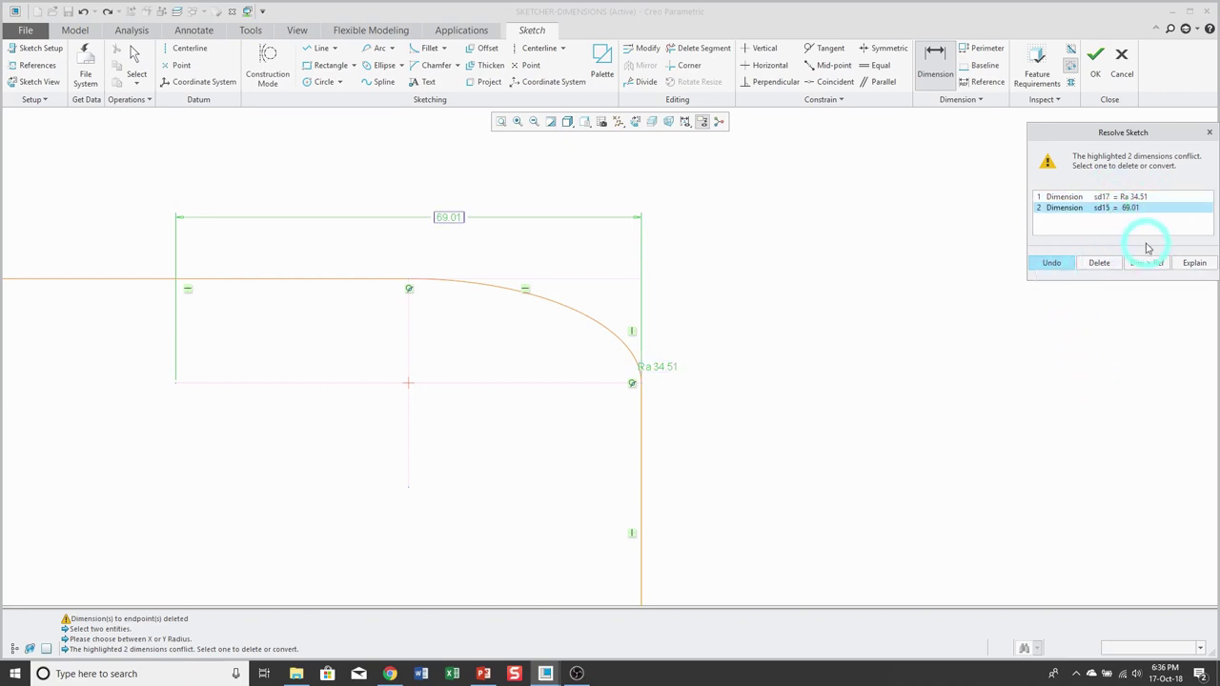
left_click(1098, 267)
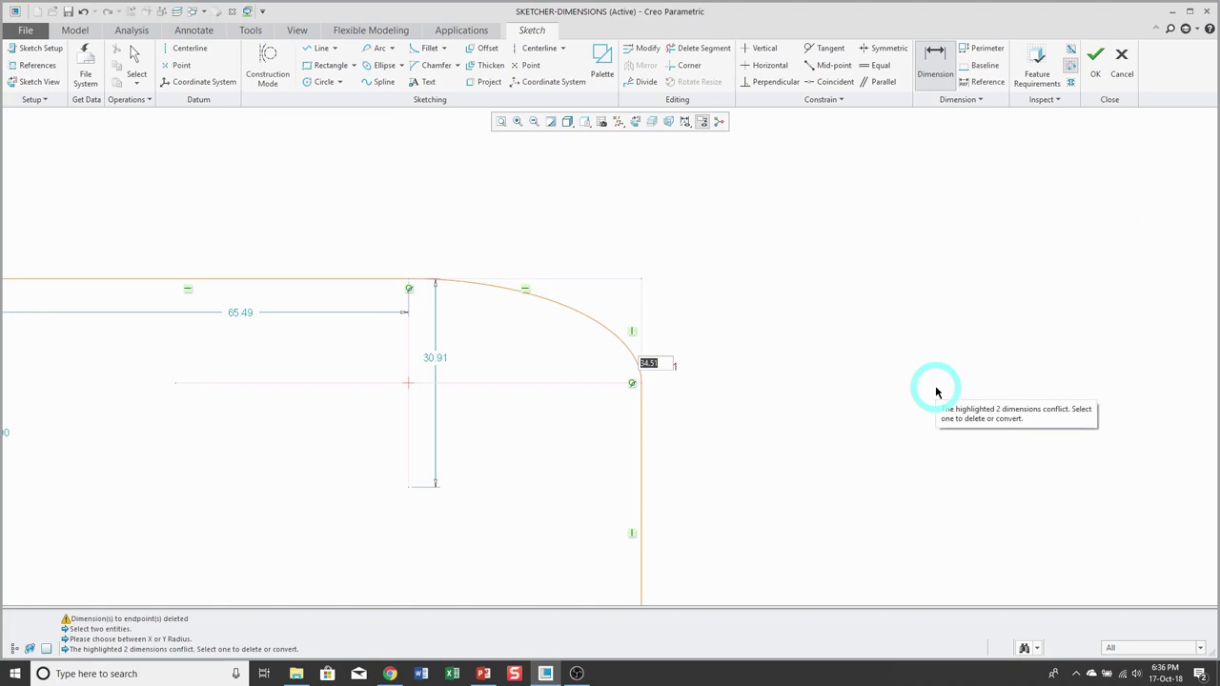
type("3")
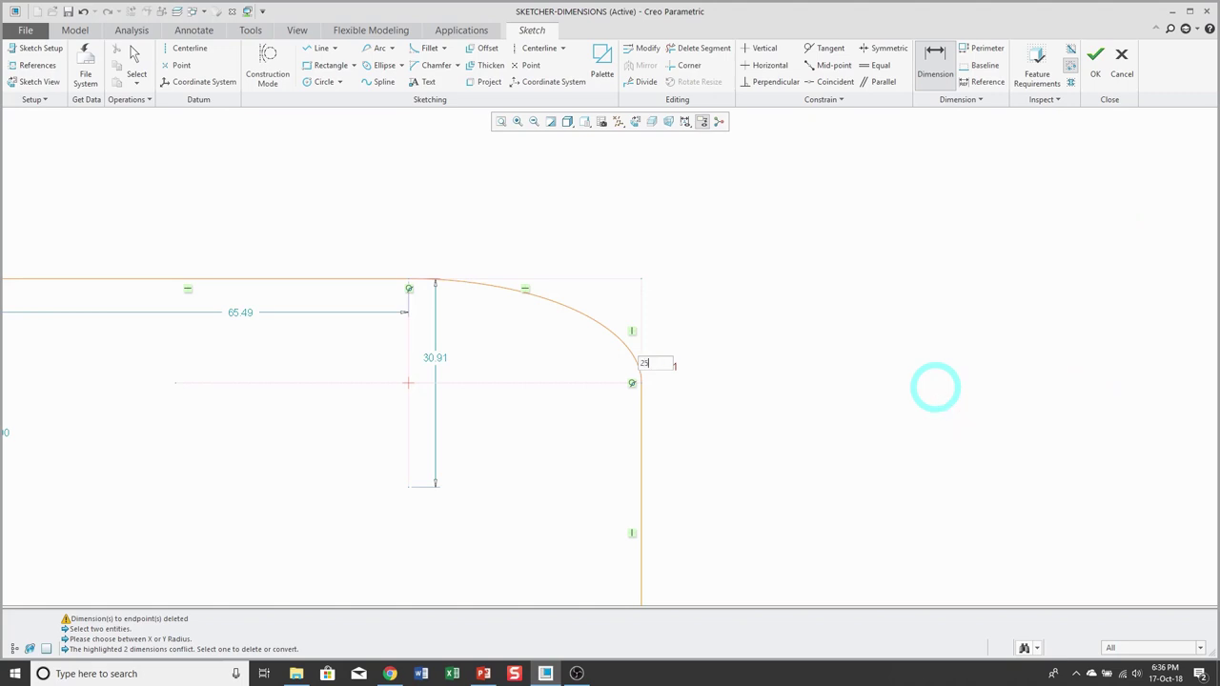
left_click(935, 387)
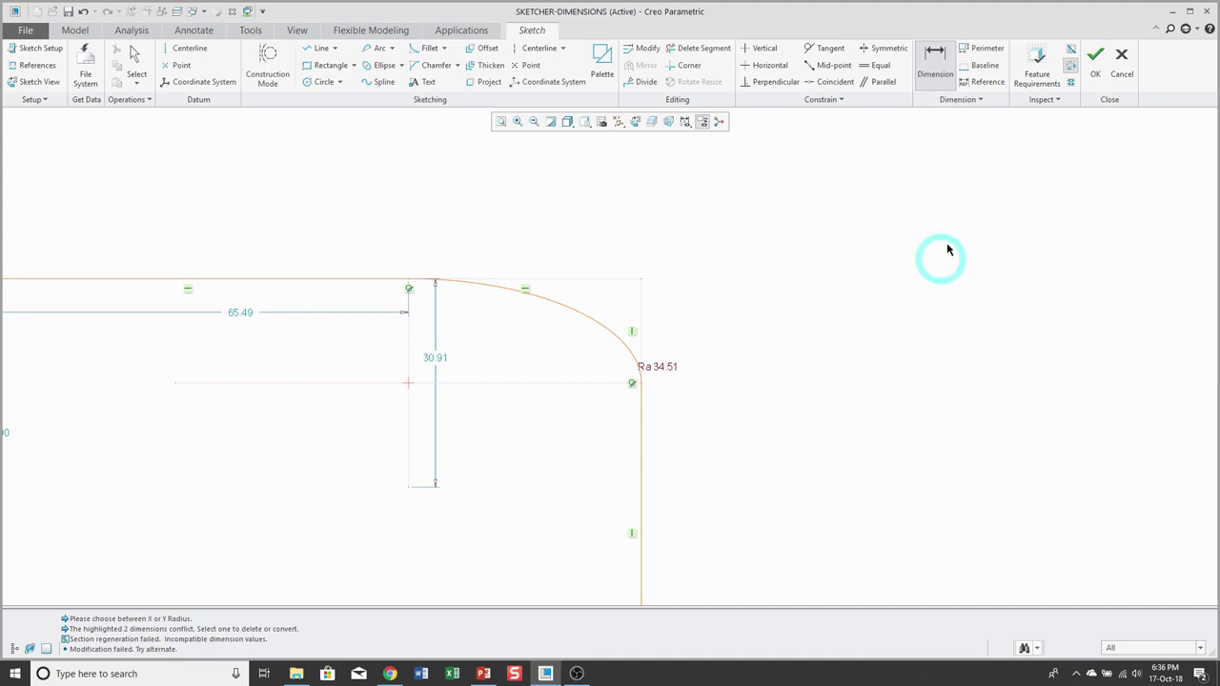
- Add a minor-axis radius dimension of 10 to the elliptical fillet
left_click(540, 302)
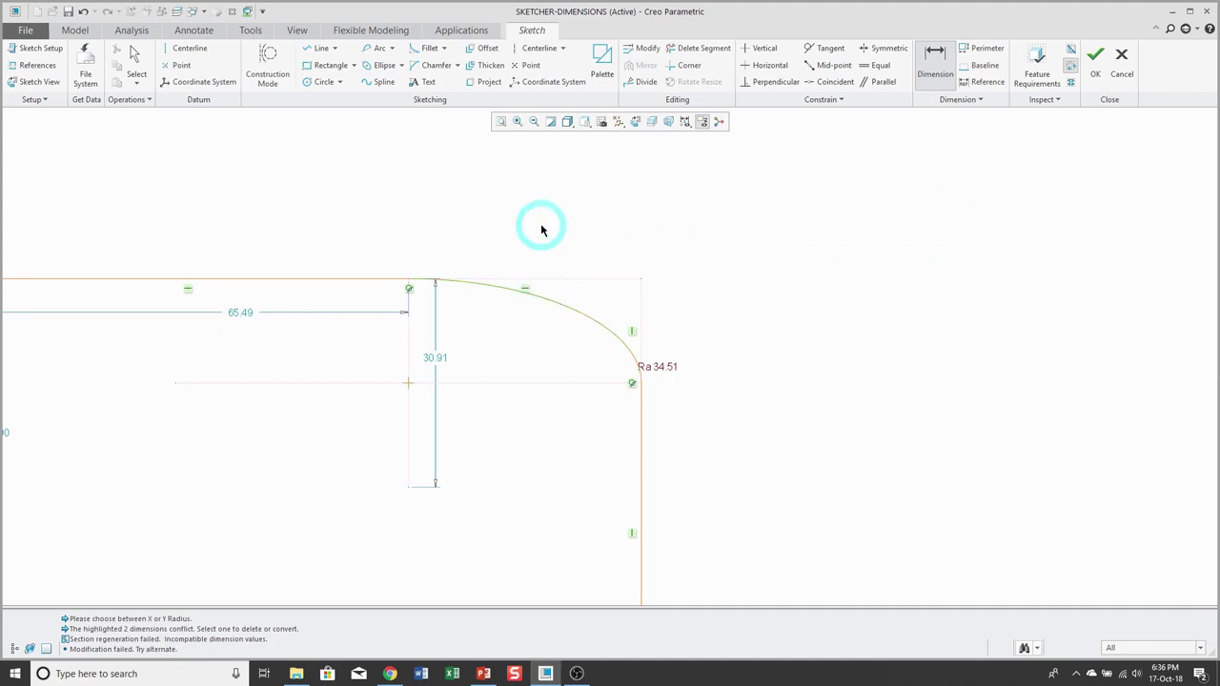
middle_click(541, 225)
left_click(1185, 177)
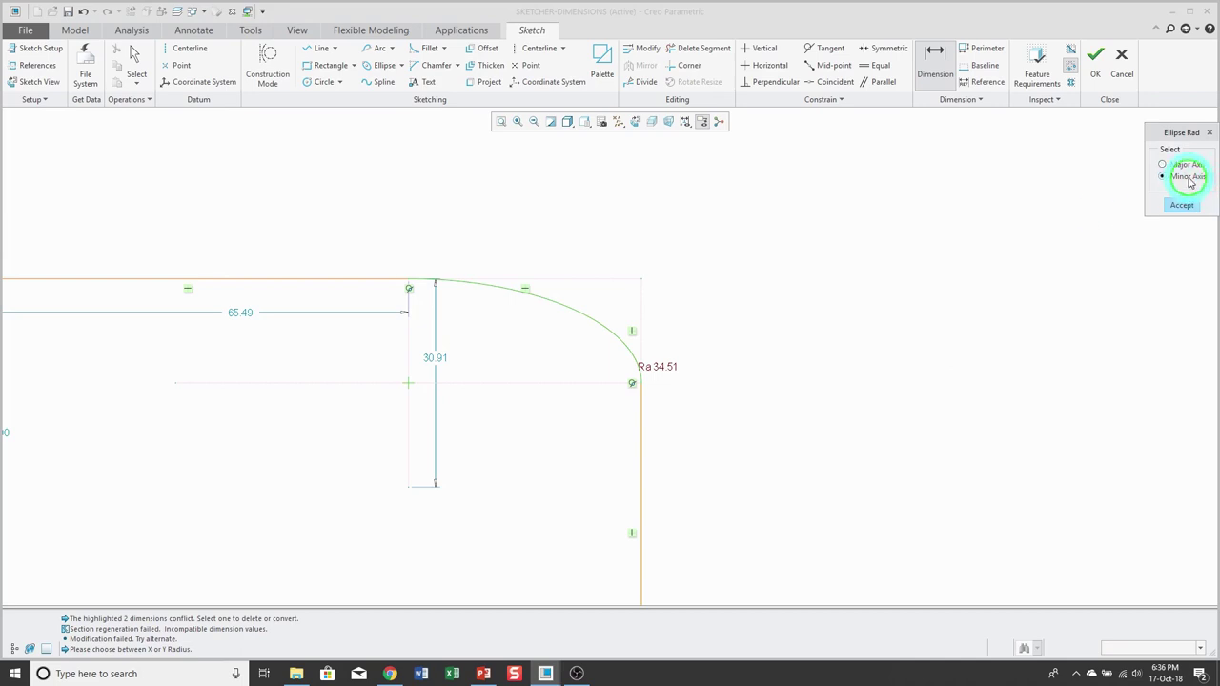
left_click(1179, 207)
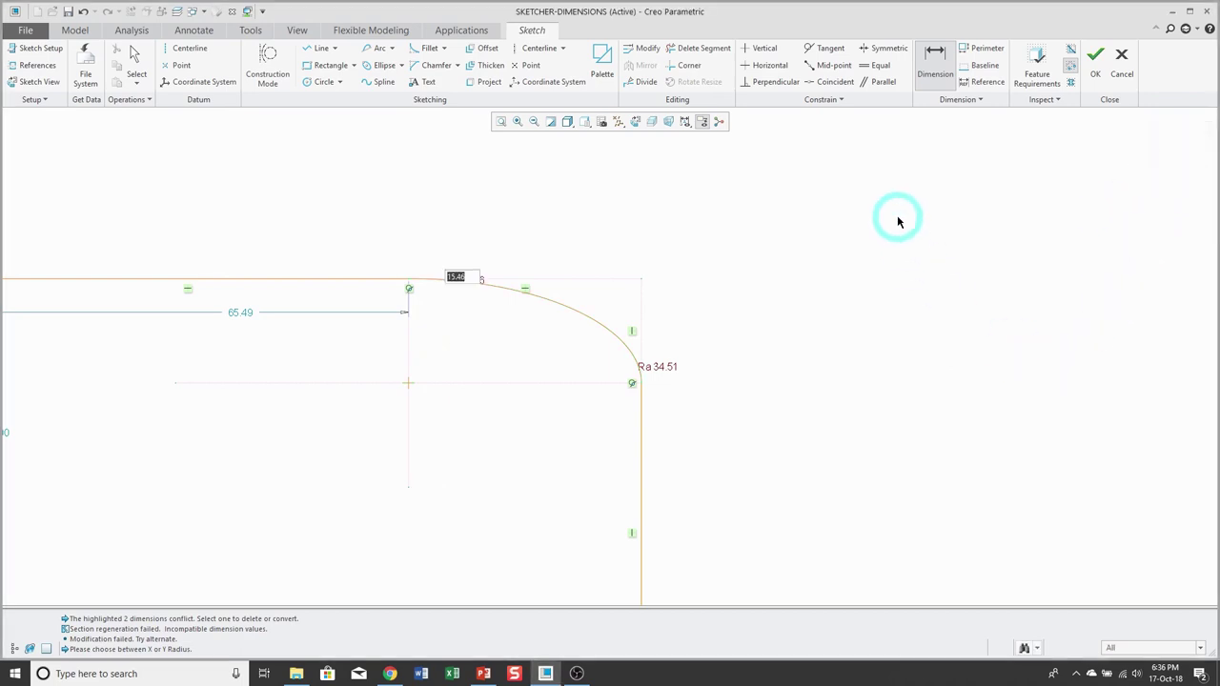
type("10")
key("Return")
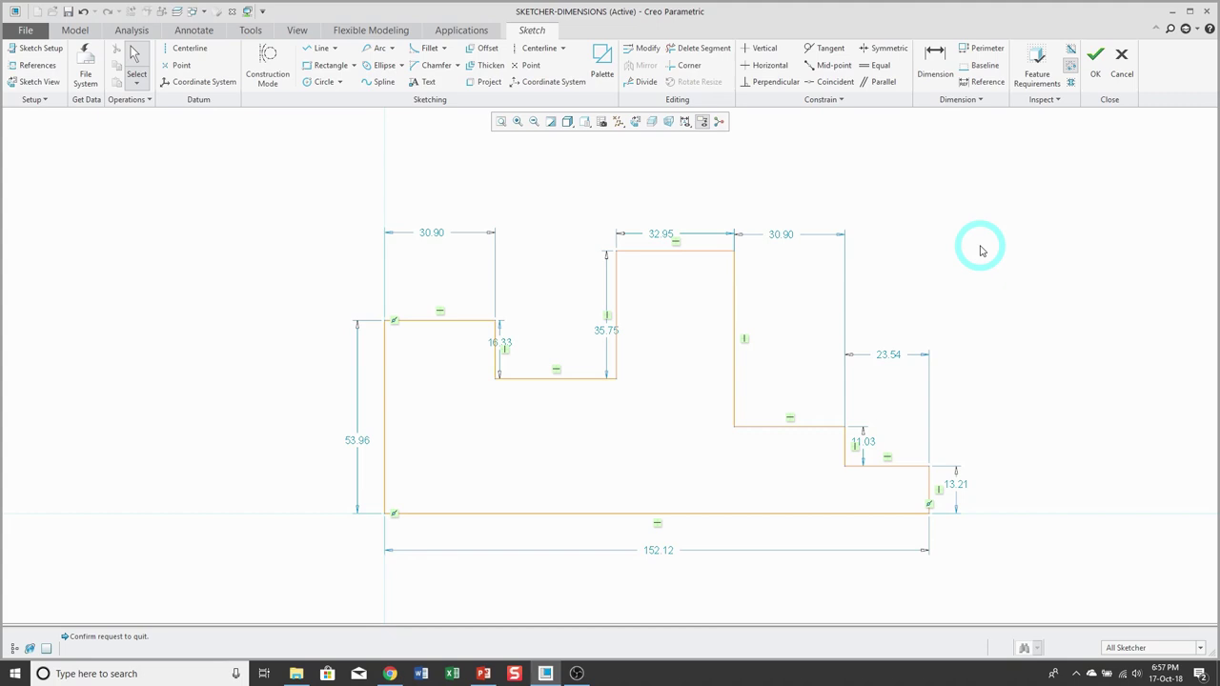
- Create a baseline dimension on the stepped profile's leftmost vertical edge, placed above the profile
left_click(982, 66)
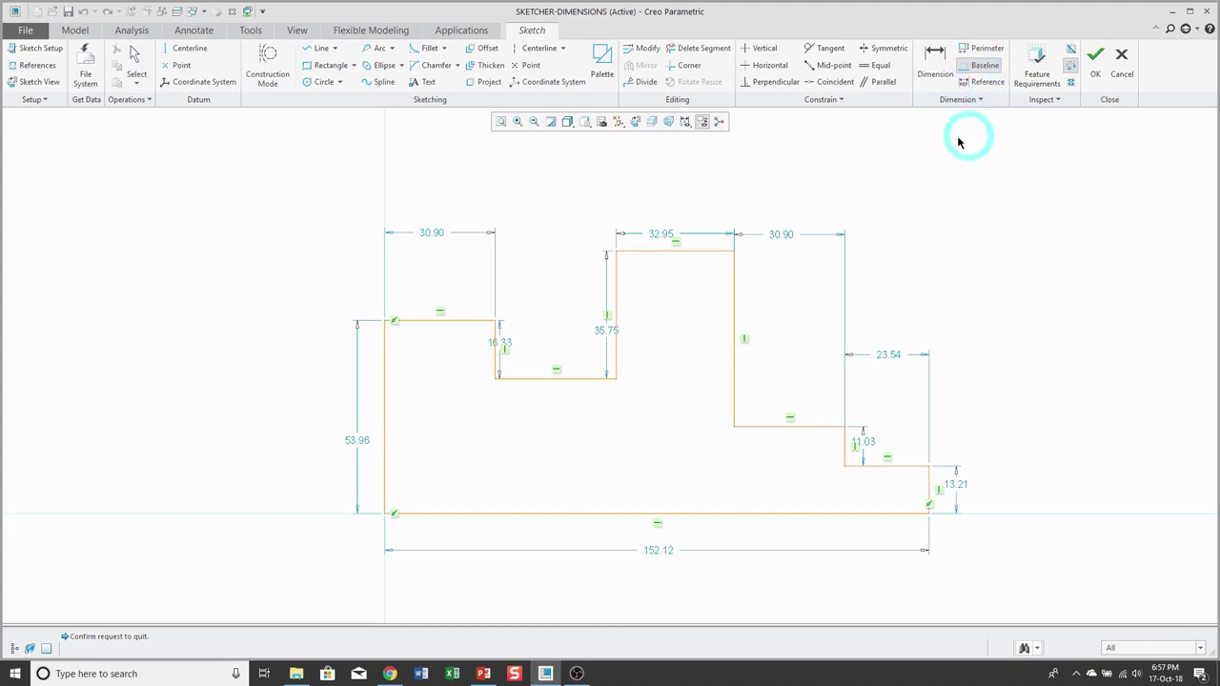
left_click(387, 385)
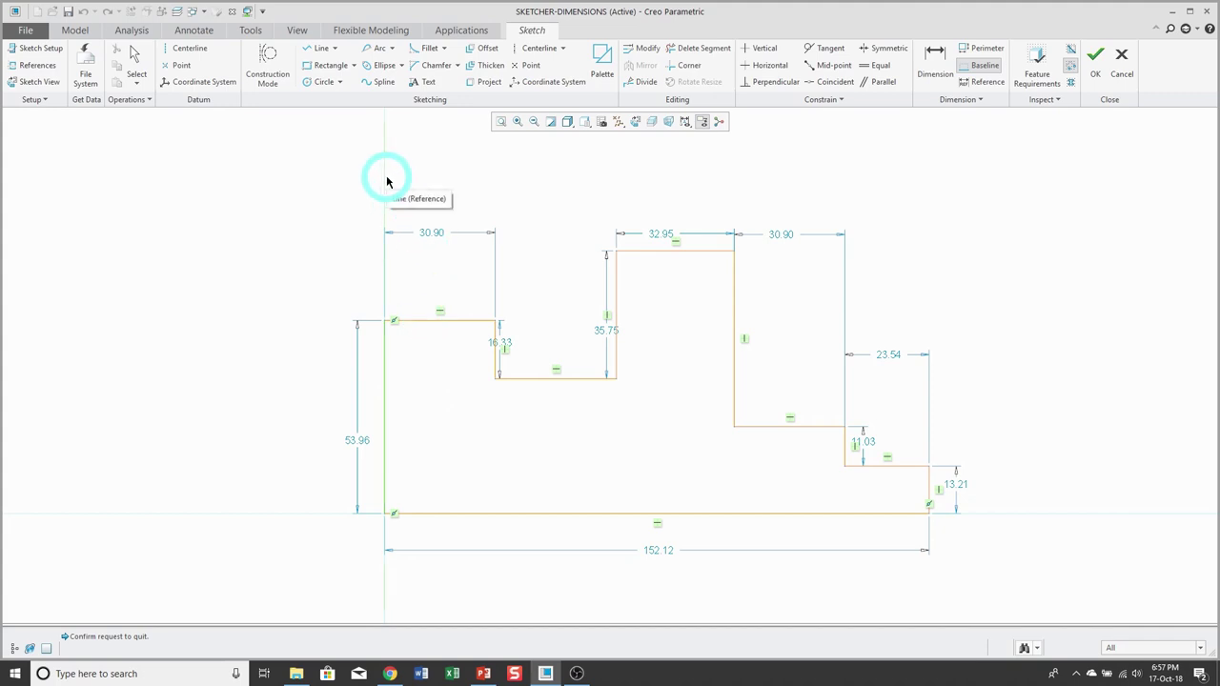
middle_click(510, 199)
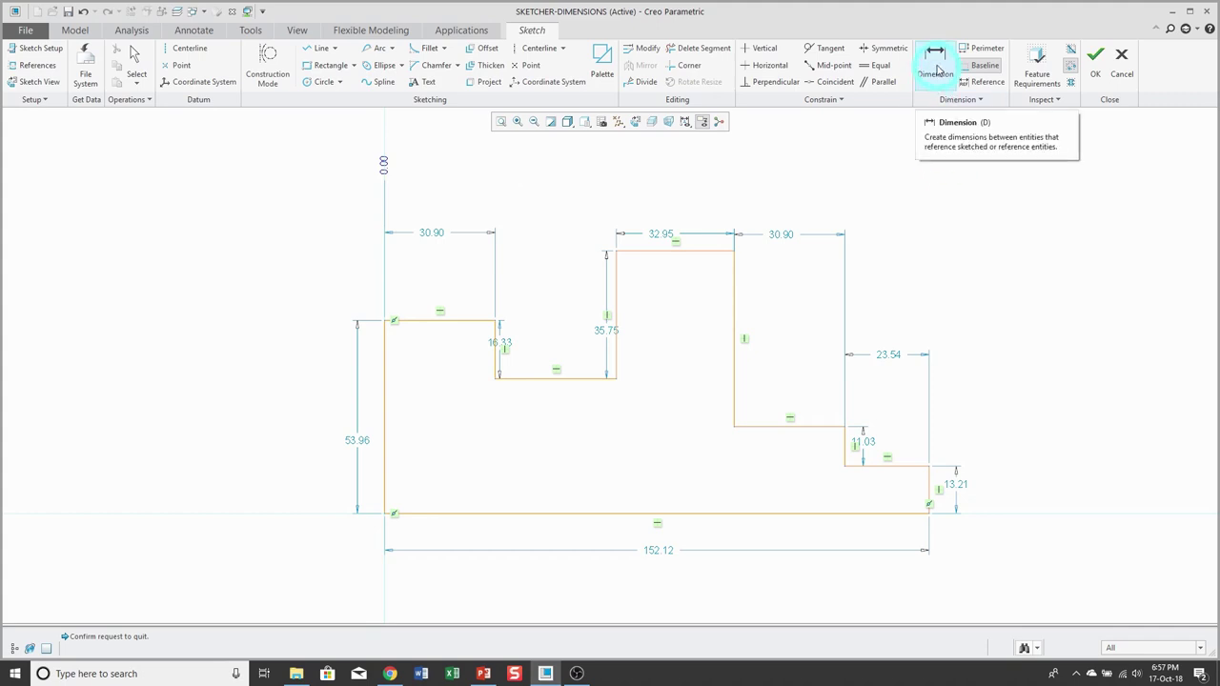
- Add ordinate dimensions from the zero baseline to the stepped profile's other five vertical edges, aligned above the profile
left_click(939, 69)
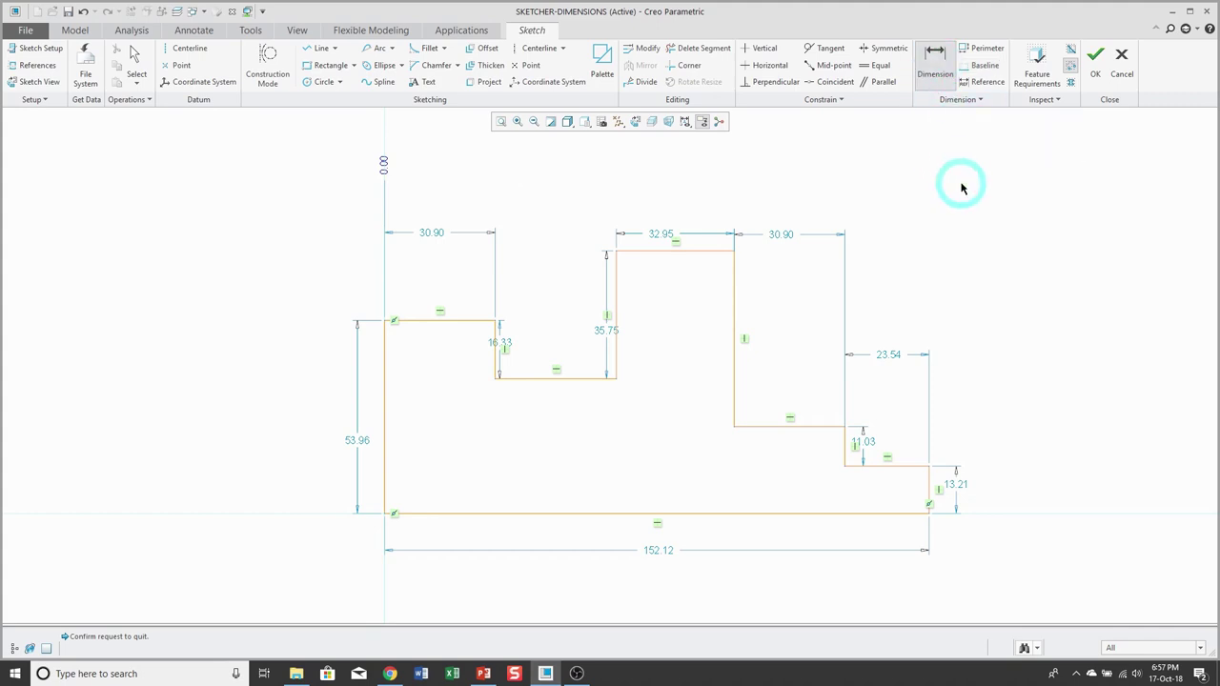
left_click(384, 168)
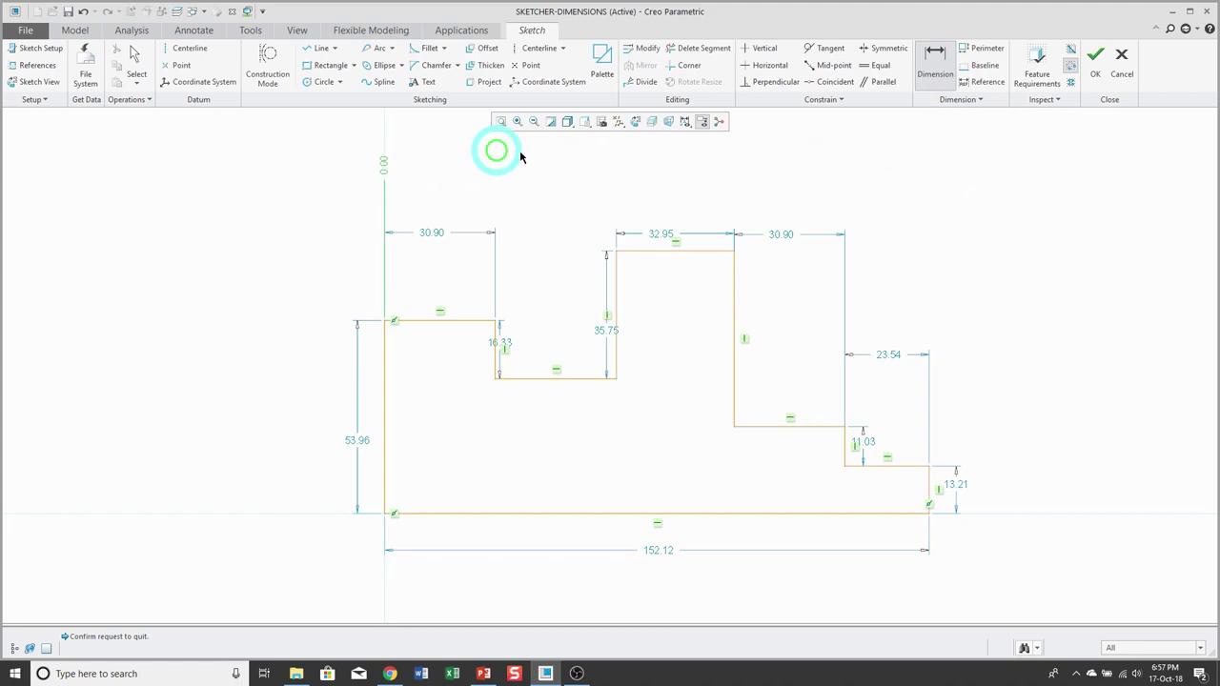
left_click(493, 338)
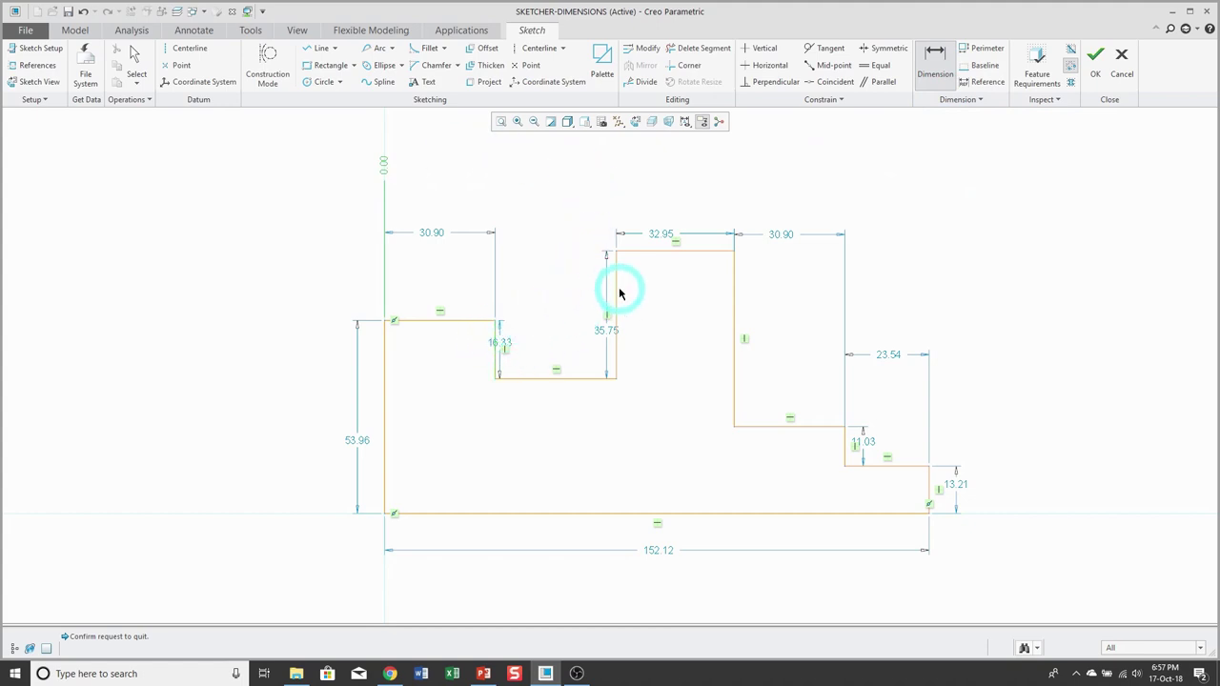
left_click(734, 280)
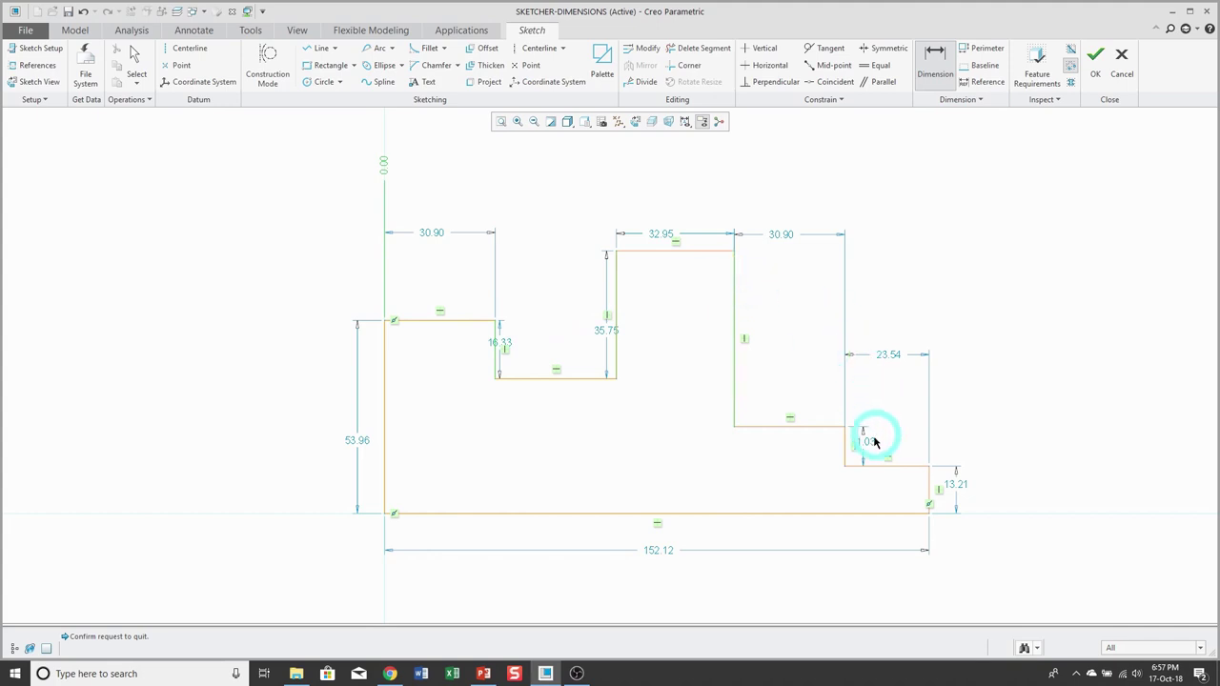
left_click(932, 483)
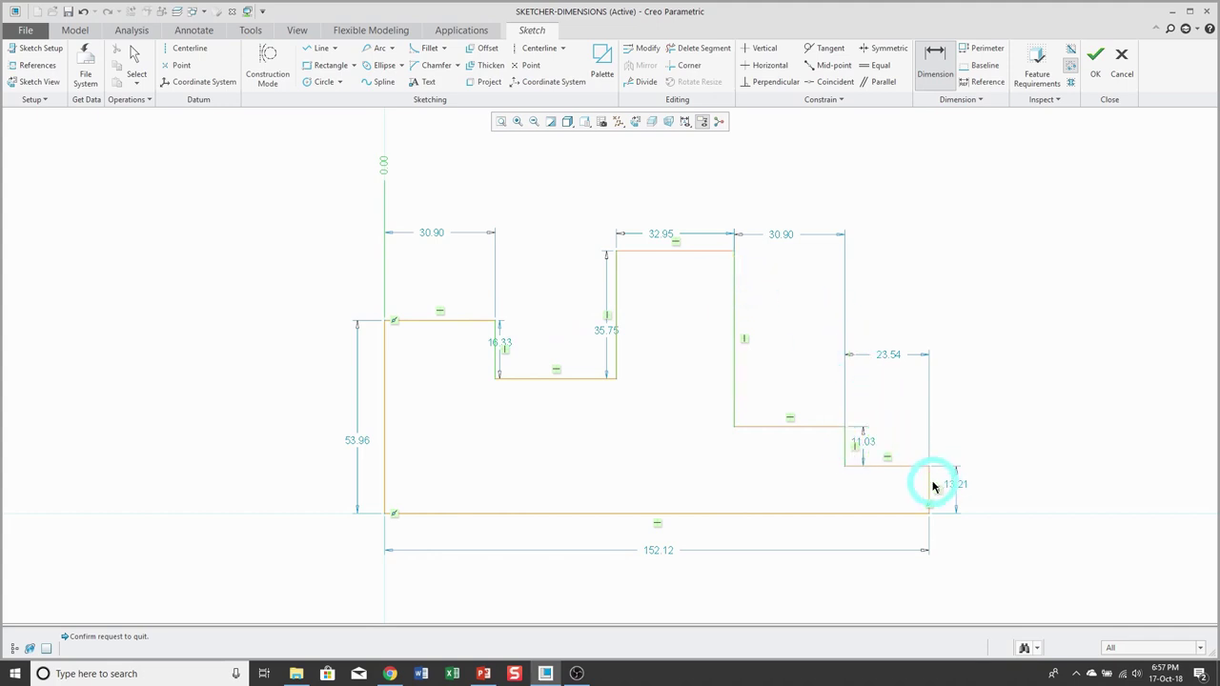
middle_click(663, 175)
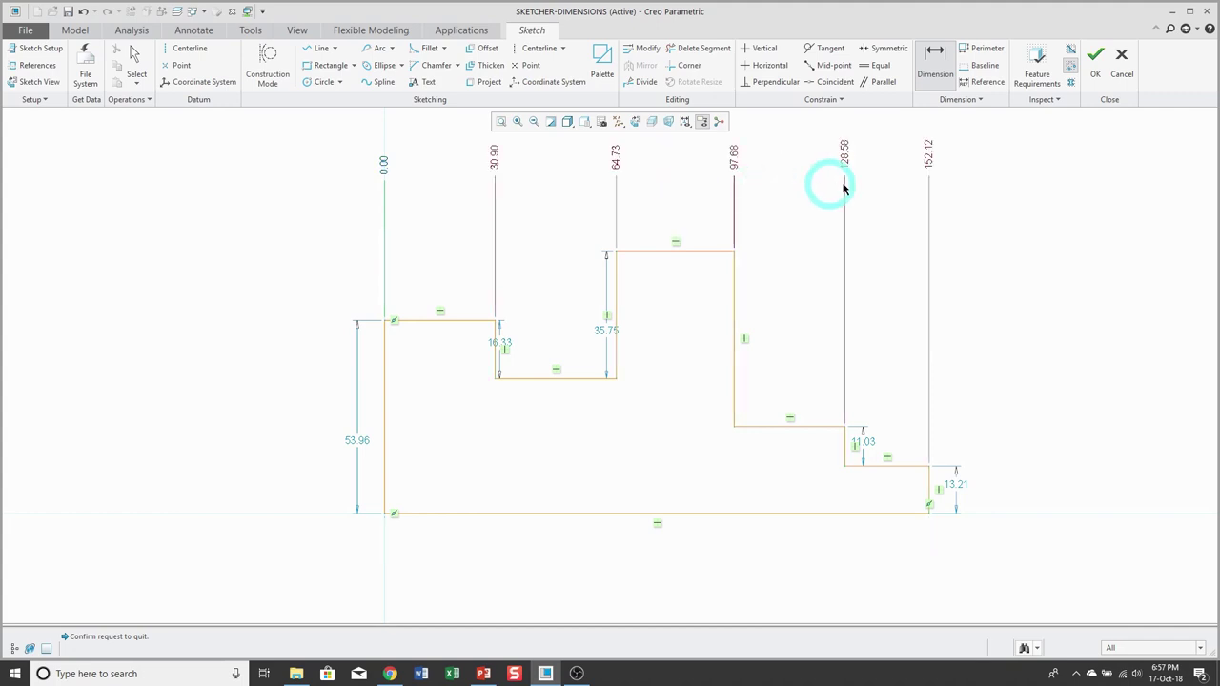
middle_click(999, 218)
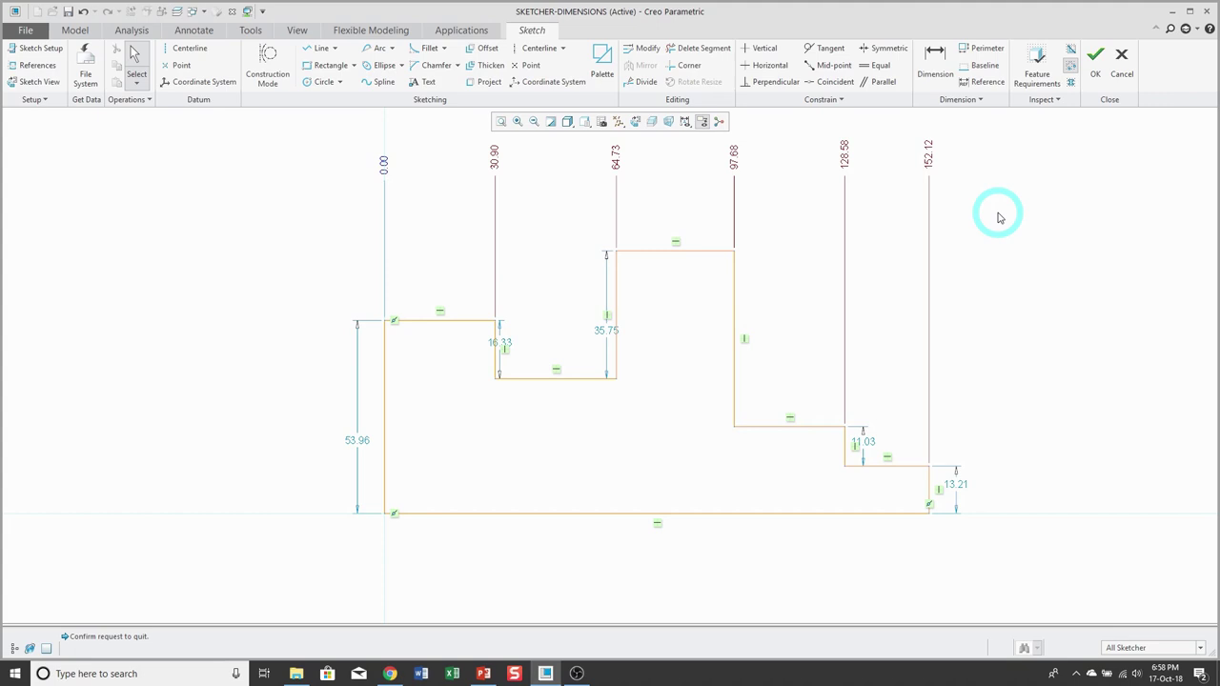
- Dimension the length of the profile's highest horizontal edge and convert the conflicting new dimension to a reference dimension
left_click(940, 67)
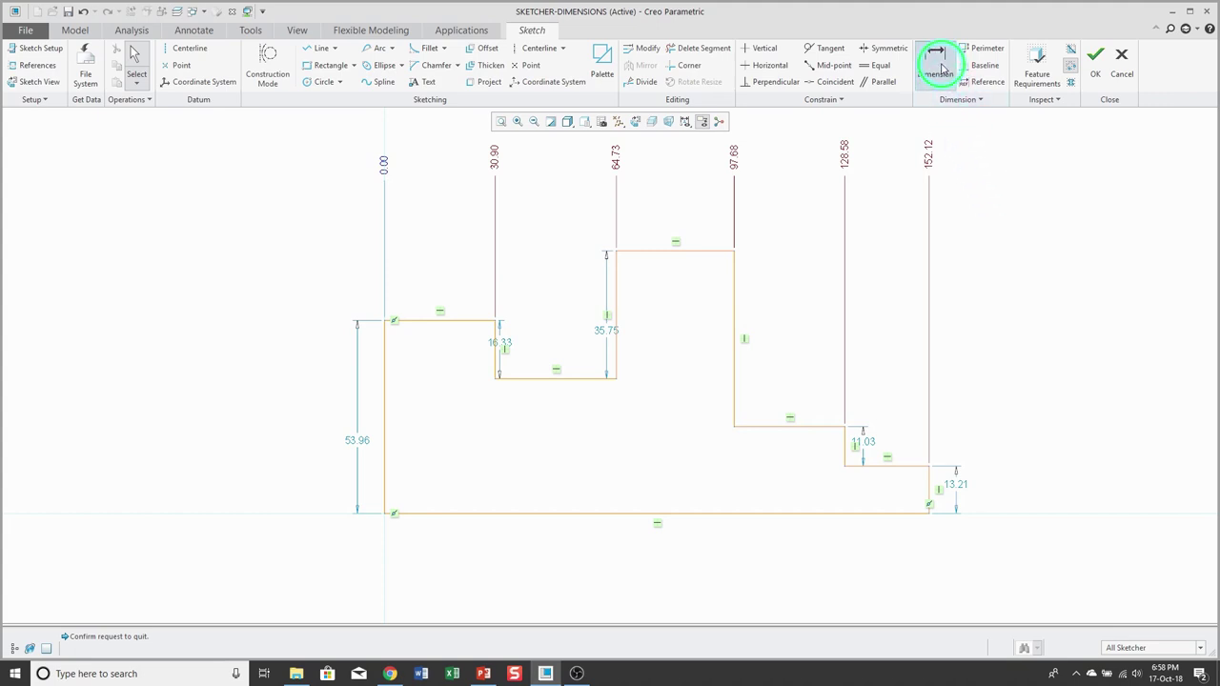
left_click(673, 252)
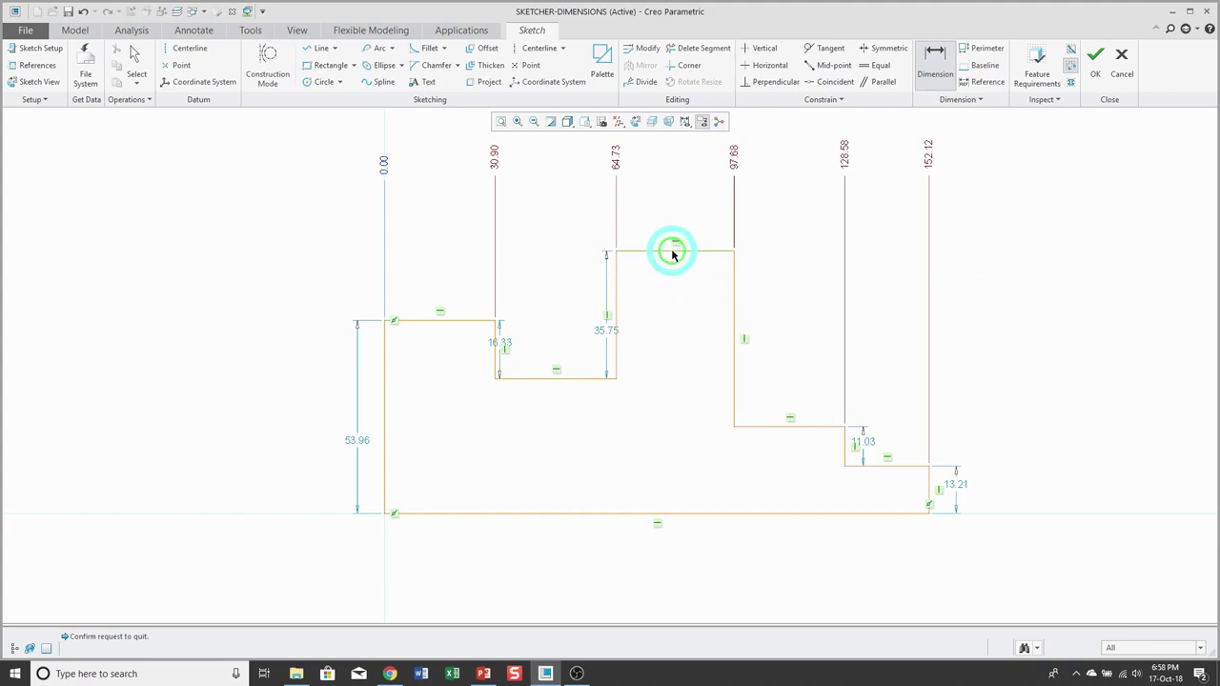
middle_click(678, 300)
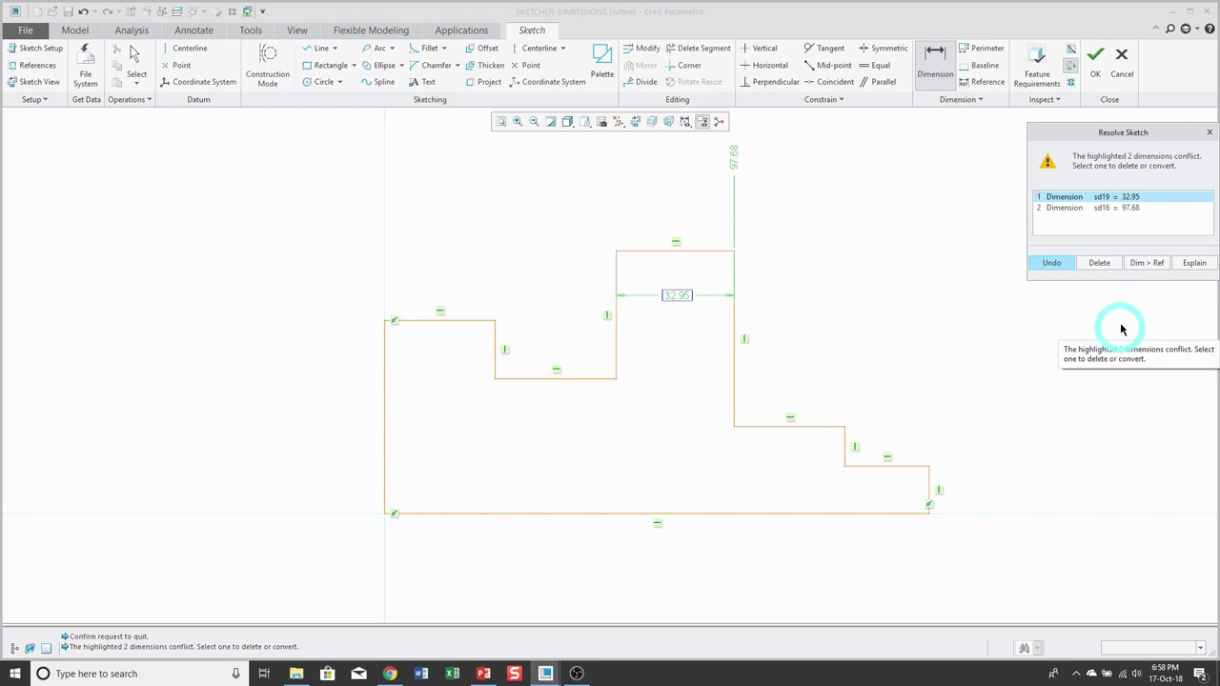
left_click(1146, 268)
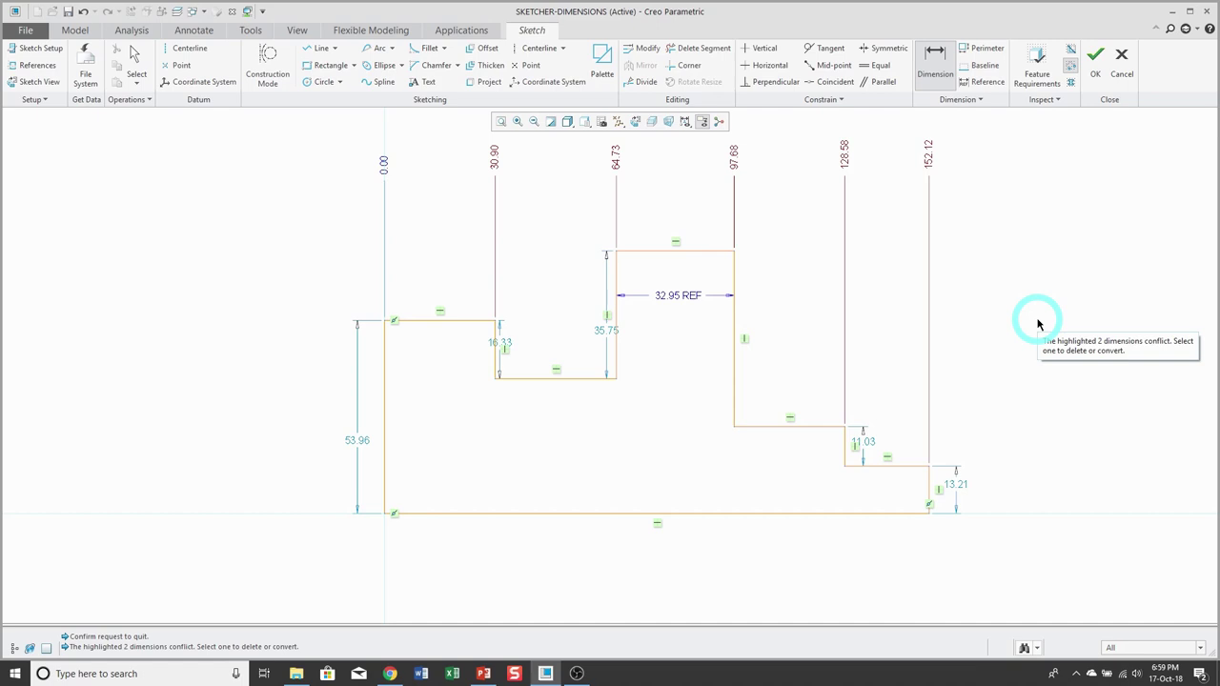
- Add a reference dimension for the length of the profile's bottom edge, placed below it
left_click(990, 84)
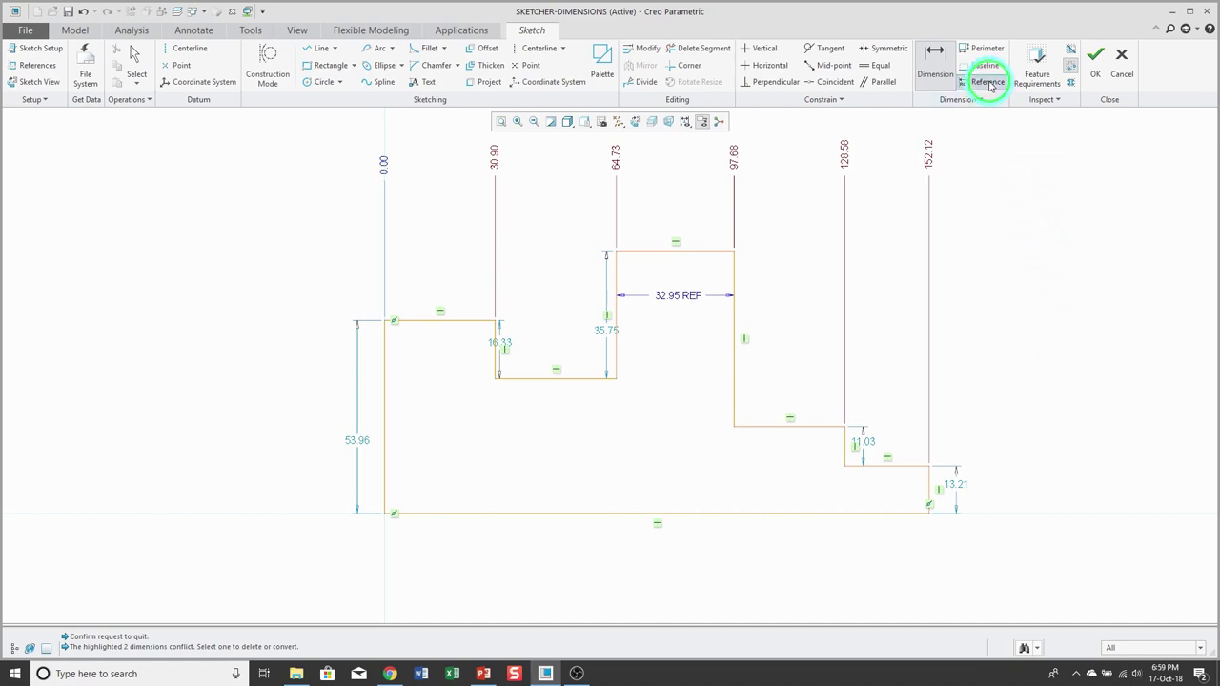
left_click(680, 519)
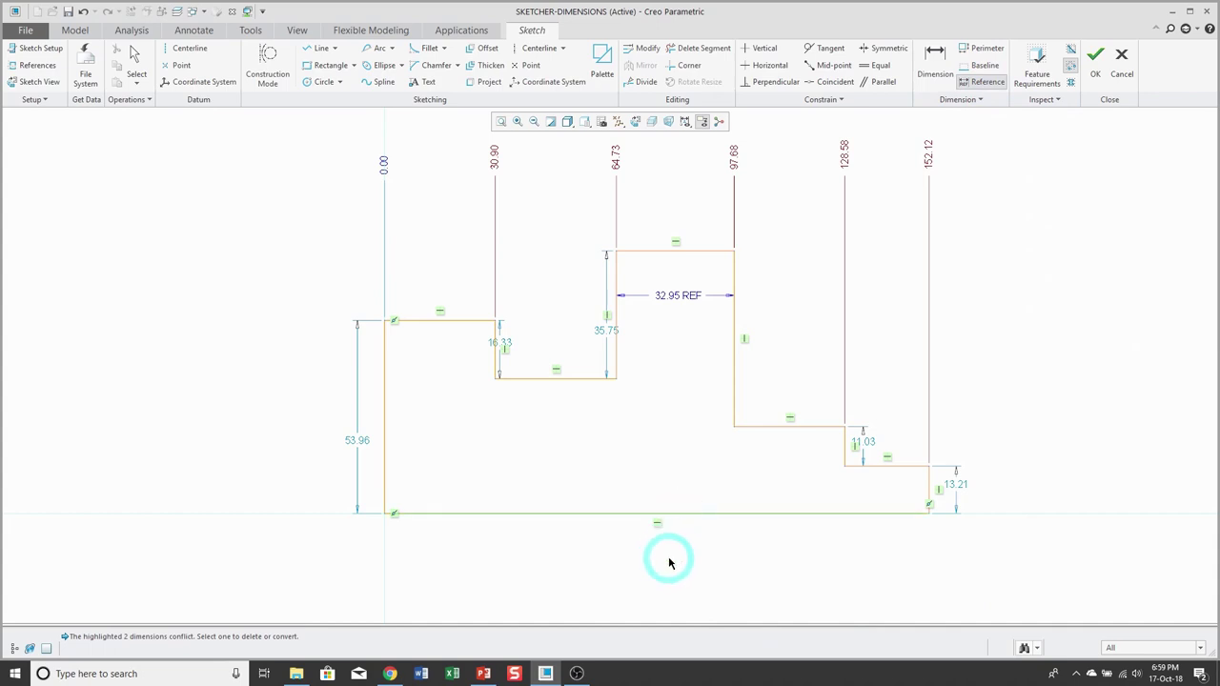
middle_click(669, 563)
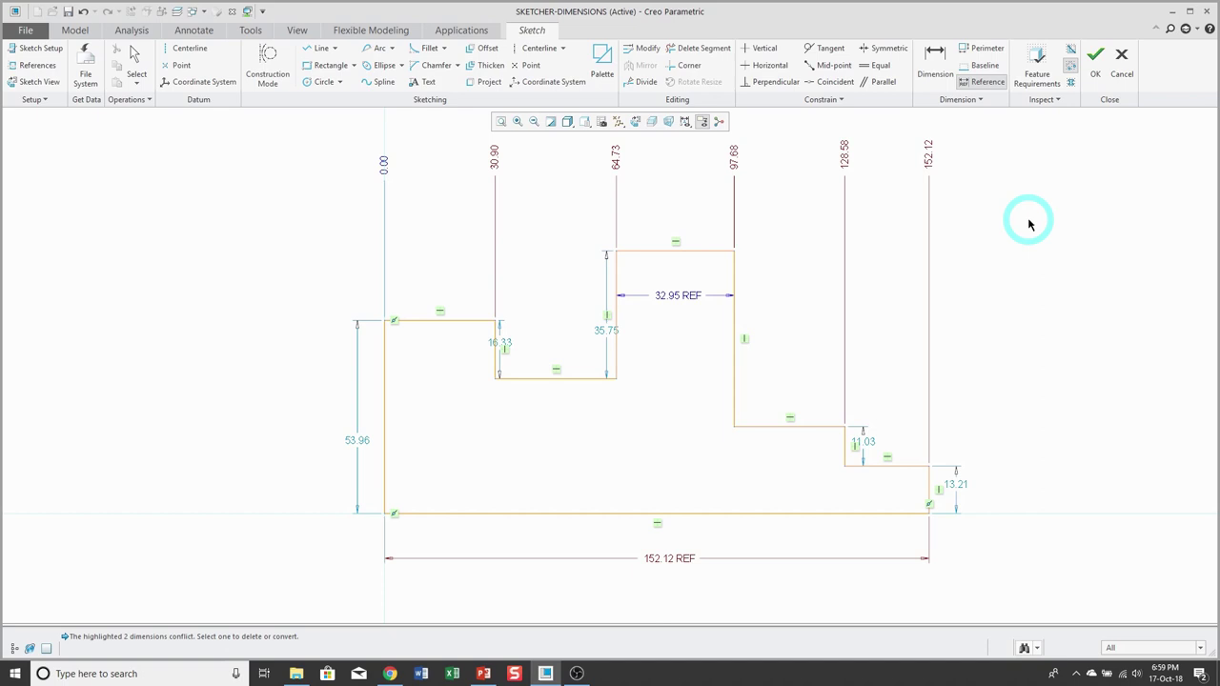
middle_click(984, 327)
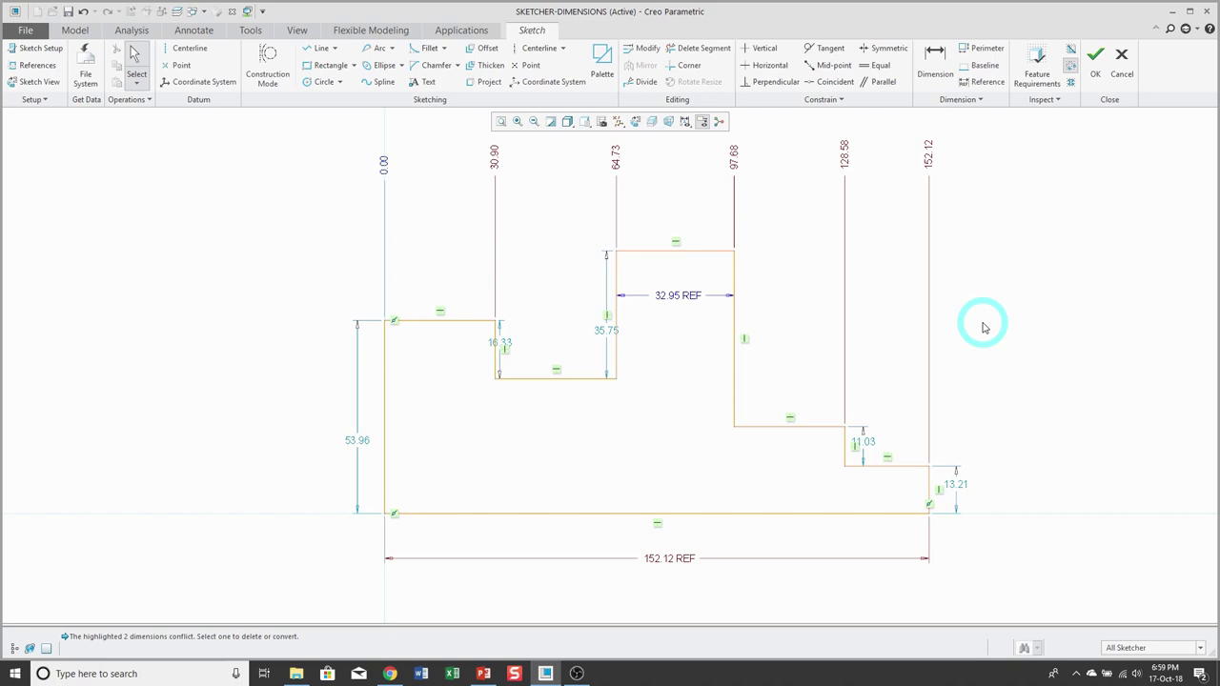
- Strengthen the weak height dimensions of the profile's leftmost and rightmost vertical edges
left_click(362, 442)
left_click(958, 476)
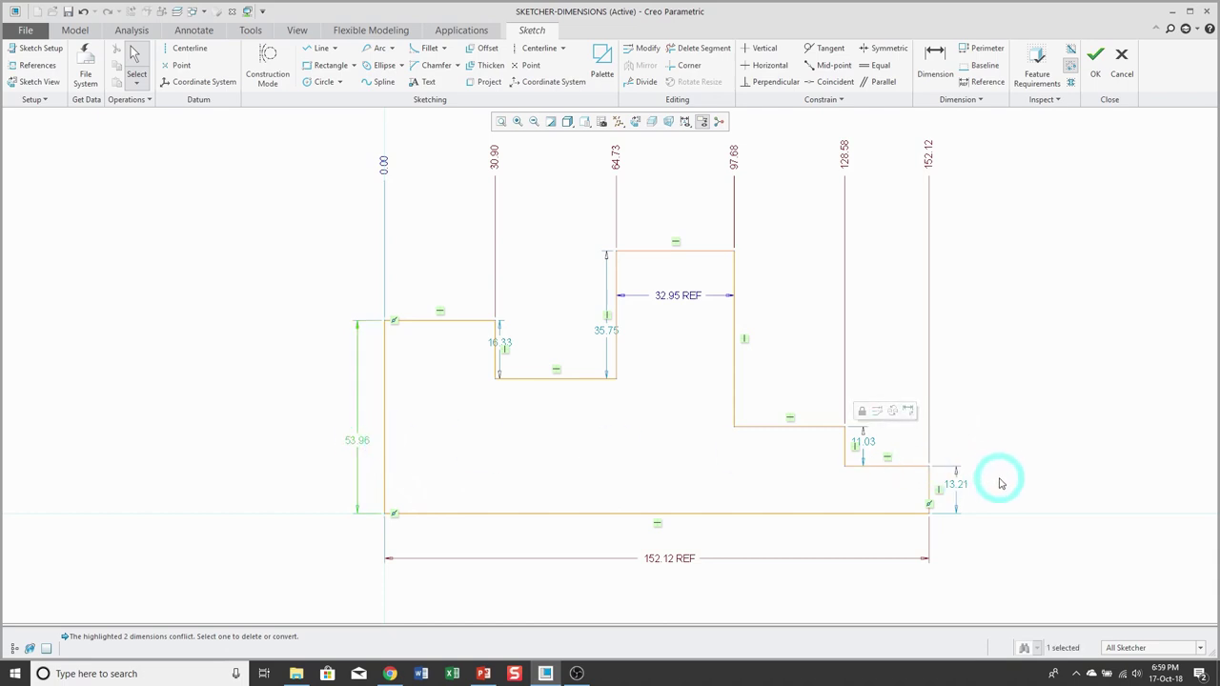
left_click(958, 484, "ctrl")
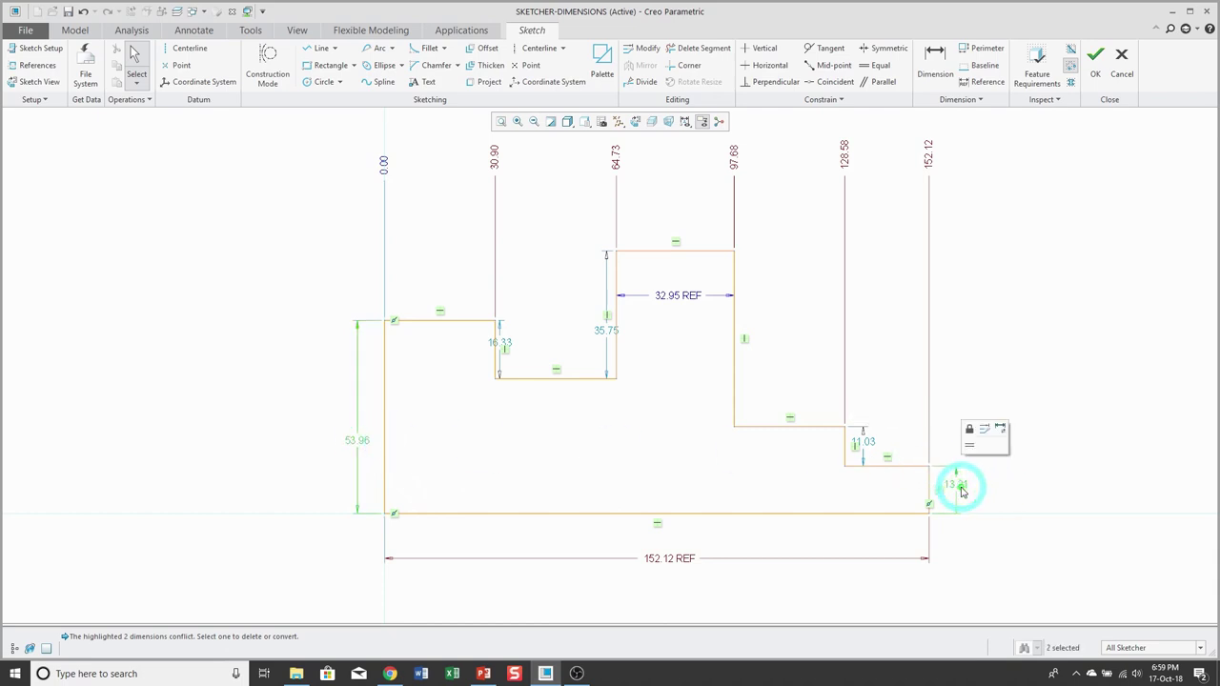
left_click(1001, 429)
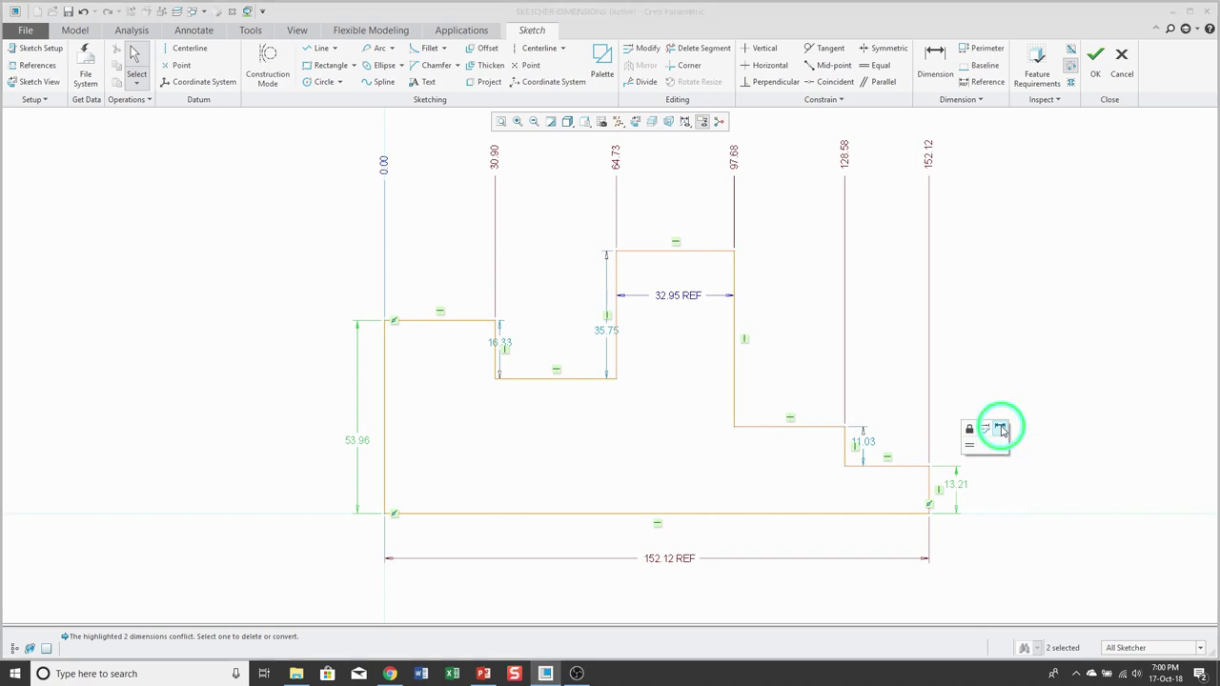
left_click(996, 332)
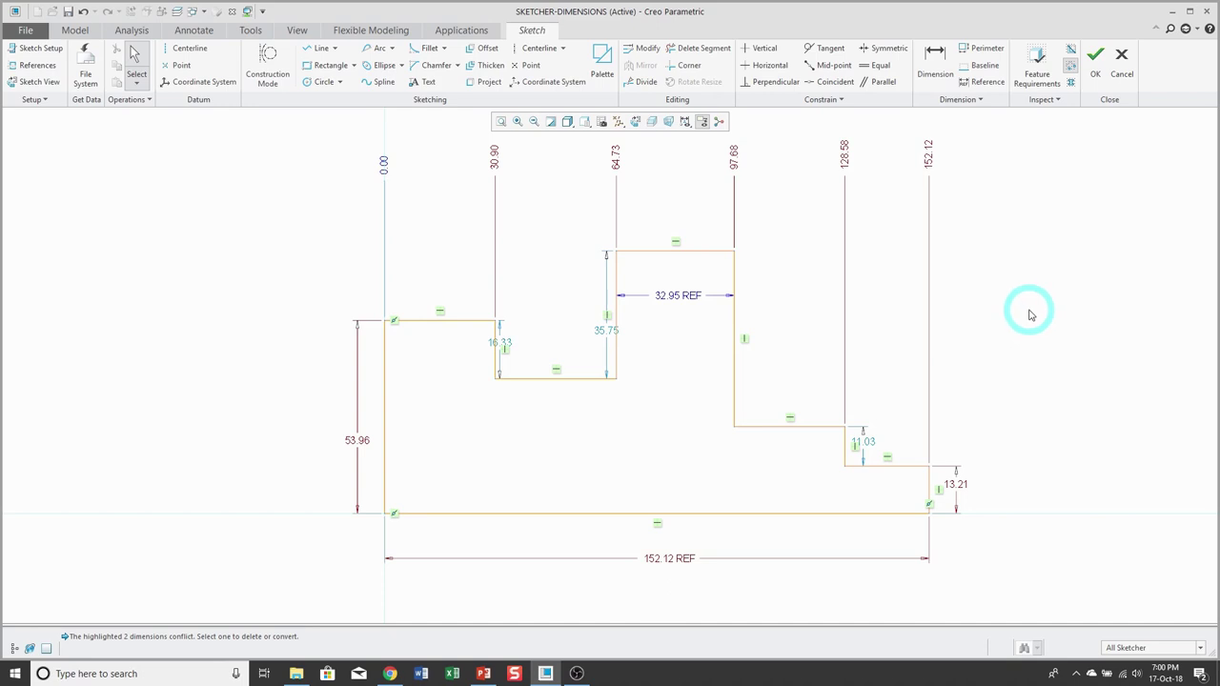
- Create a perimeter dimension of 225 over the profile's leftmost, bottom and rightmost edges, with the rightmost edge's height as the variable dimension
left_click(988, 49)
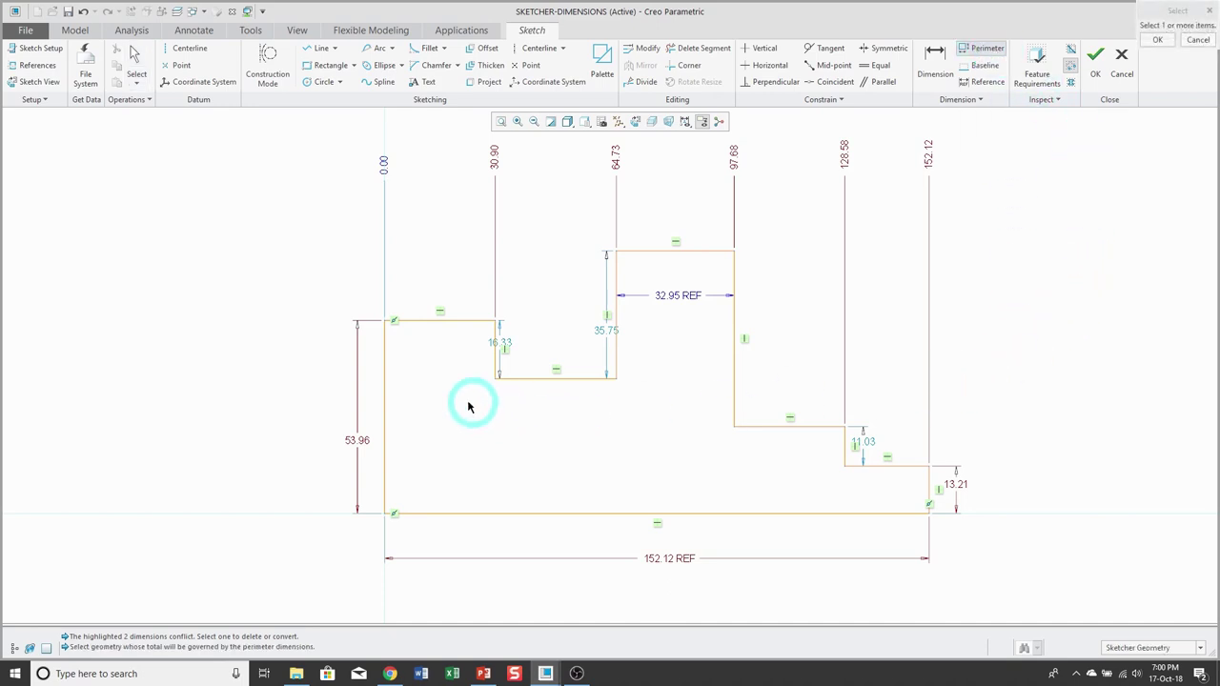
left_click(385, 403)
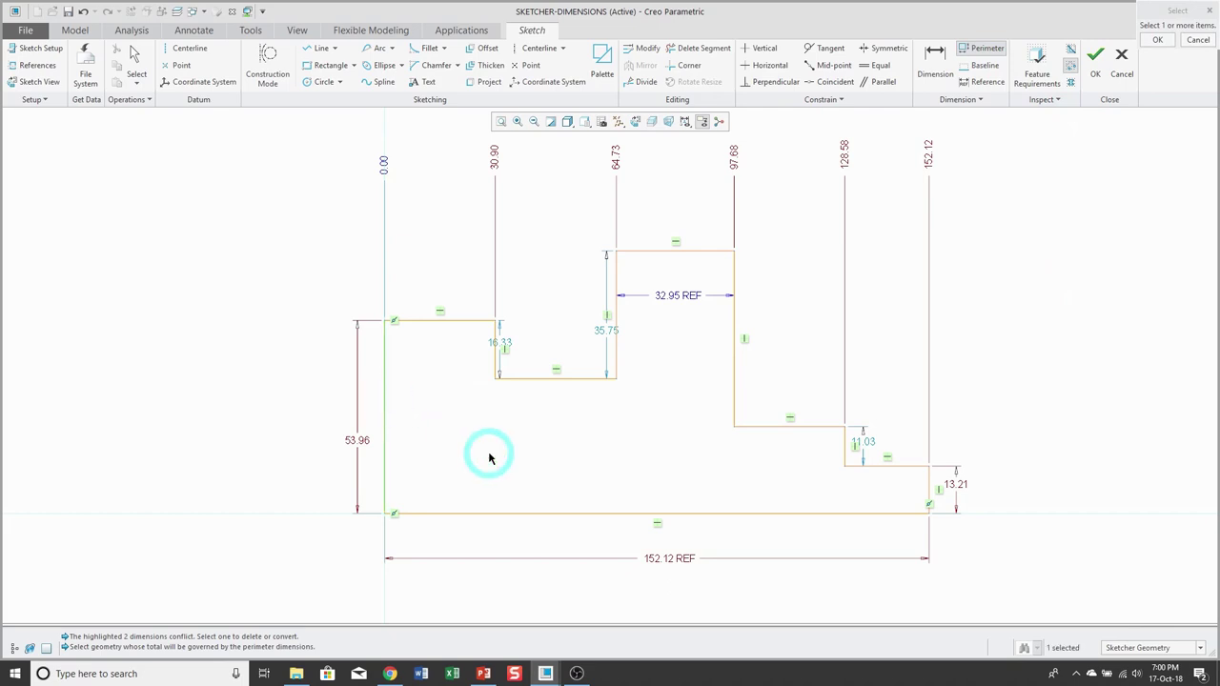
left_click(530, 514)
left_click(929, 491)
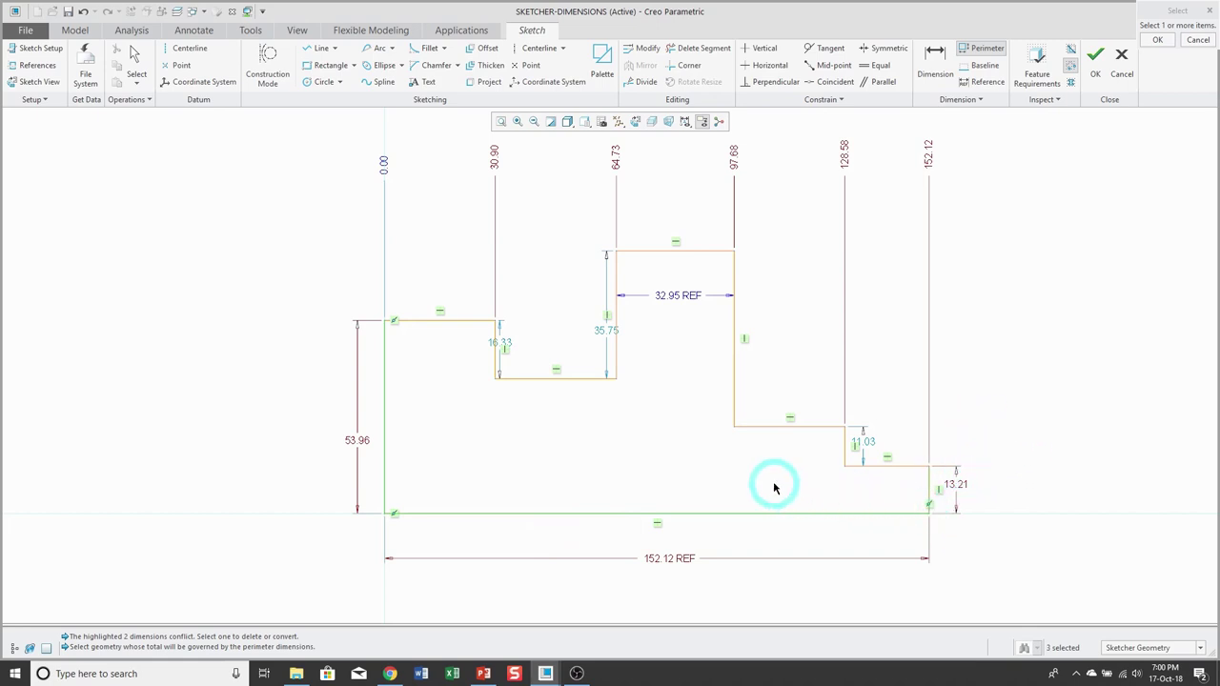
middle_click(453, 475)
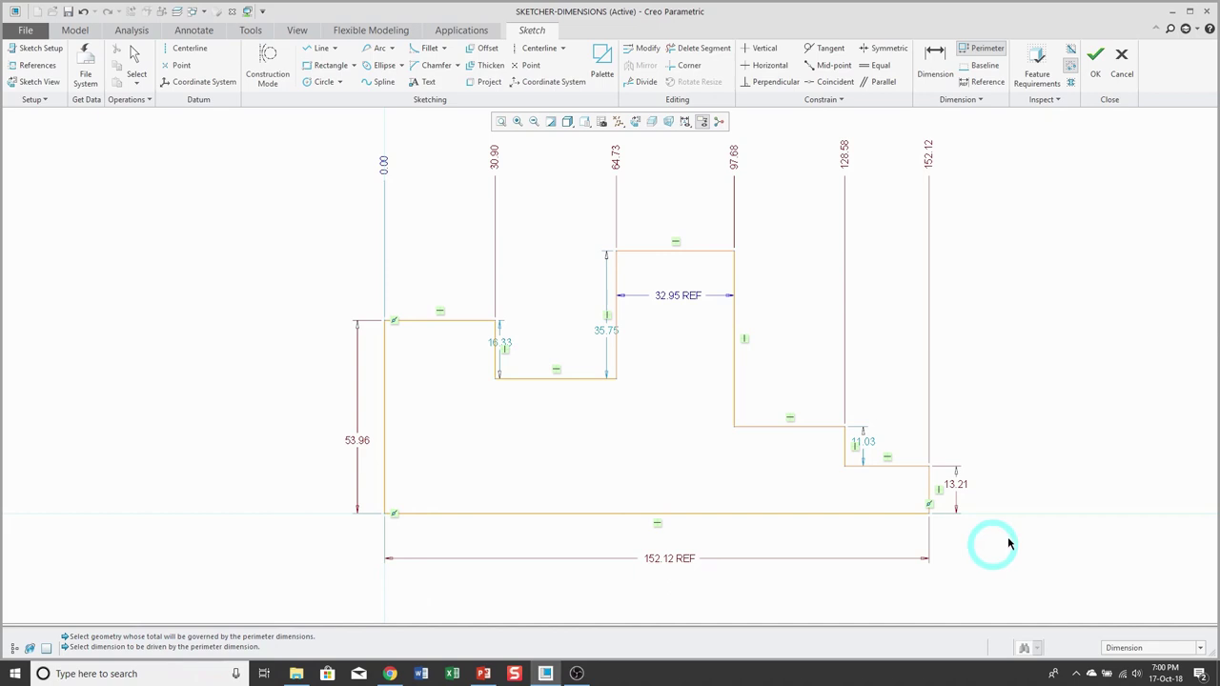
left_click(961, 490)
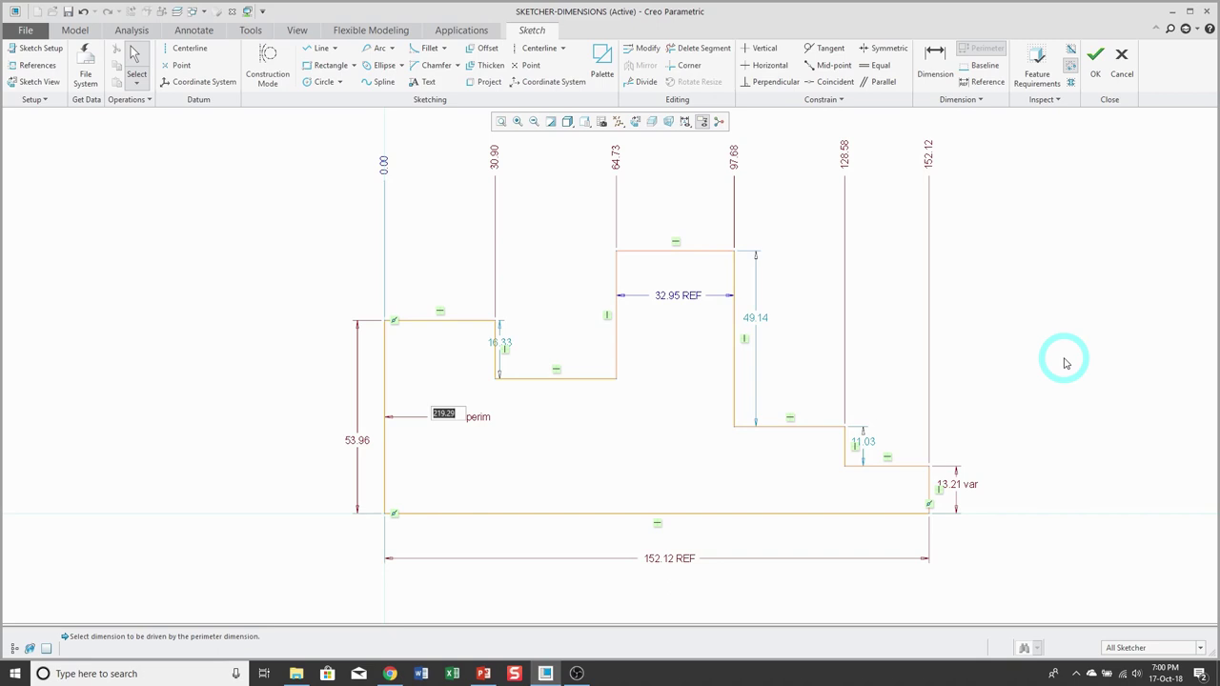
type("225")
key("Return")
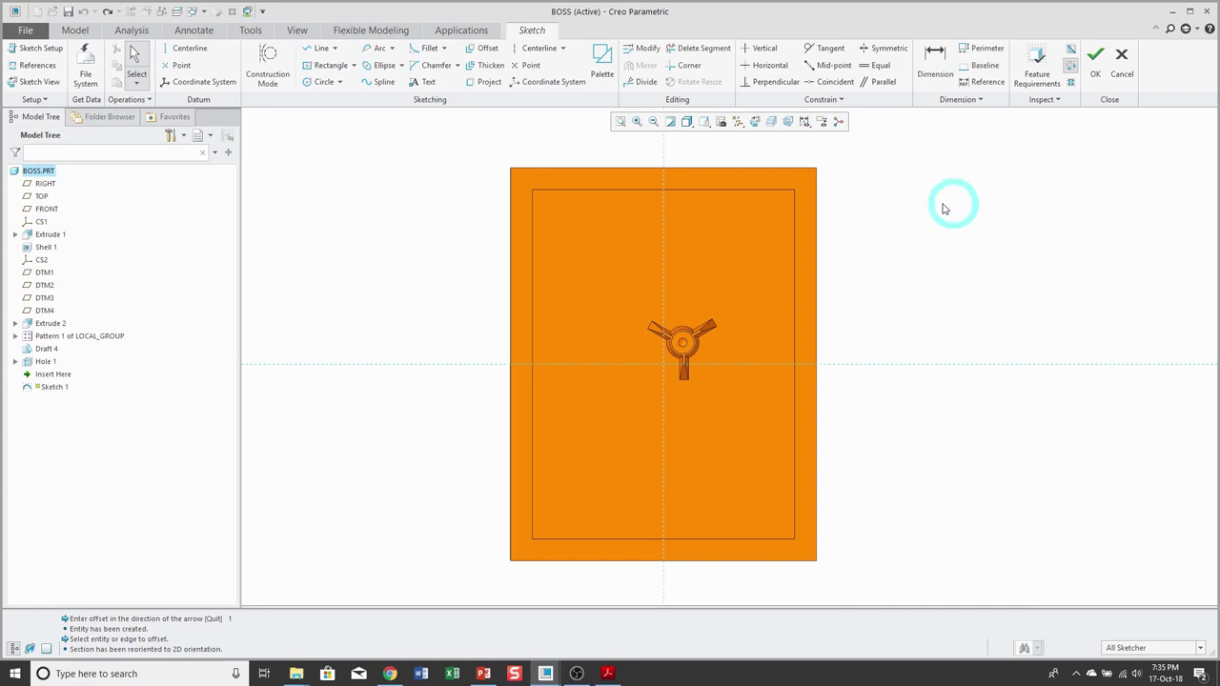
- Offset the BOSS part's right vertical outer edge outward by 1 as a single sketch entity
left_click(483, 50)
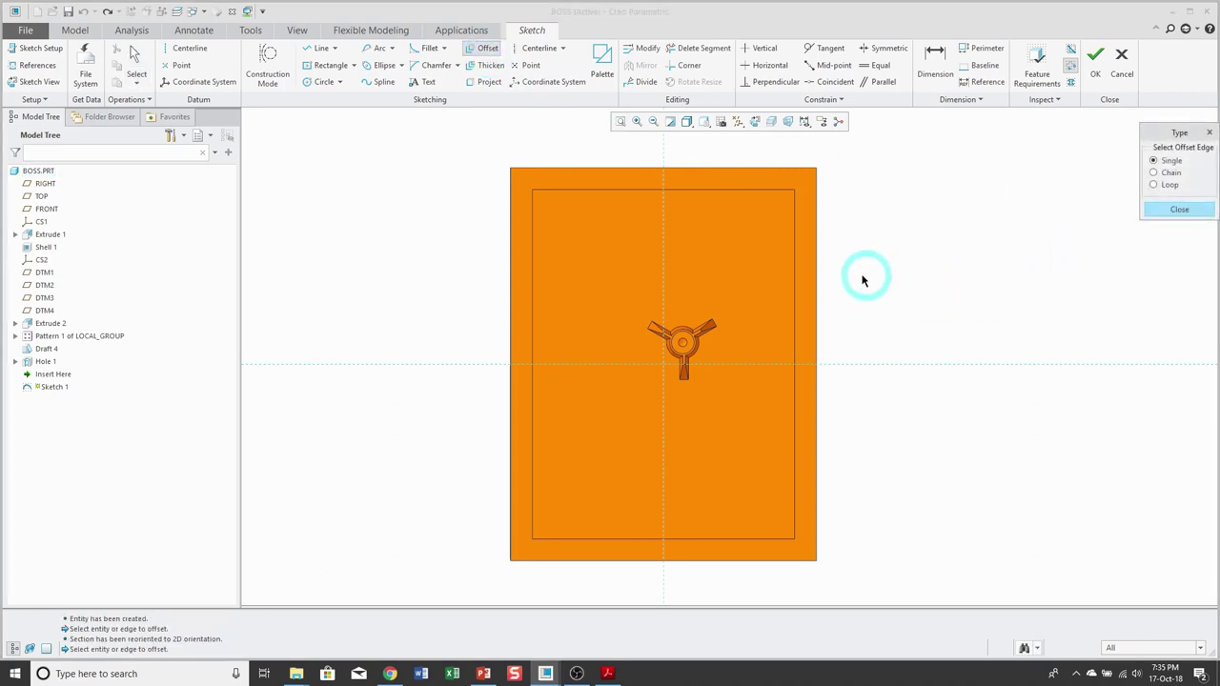
left_click(816, 295)
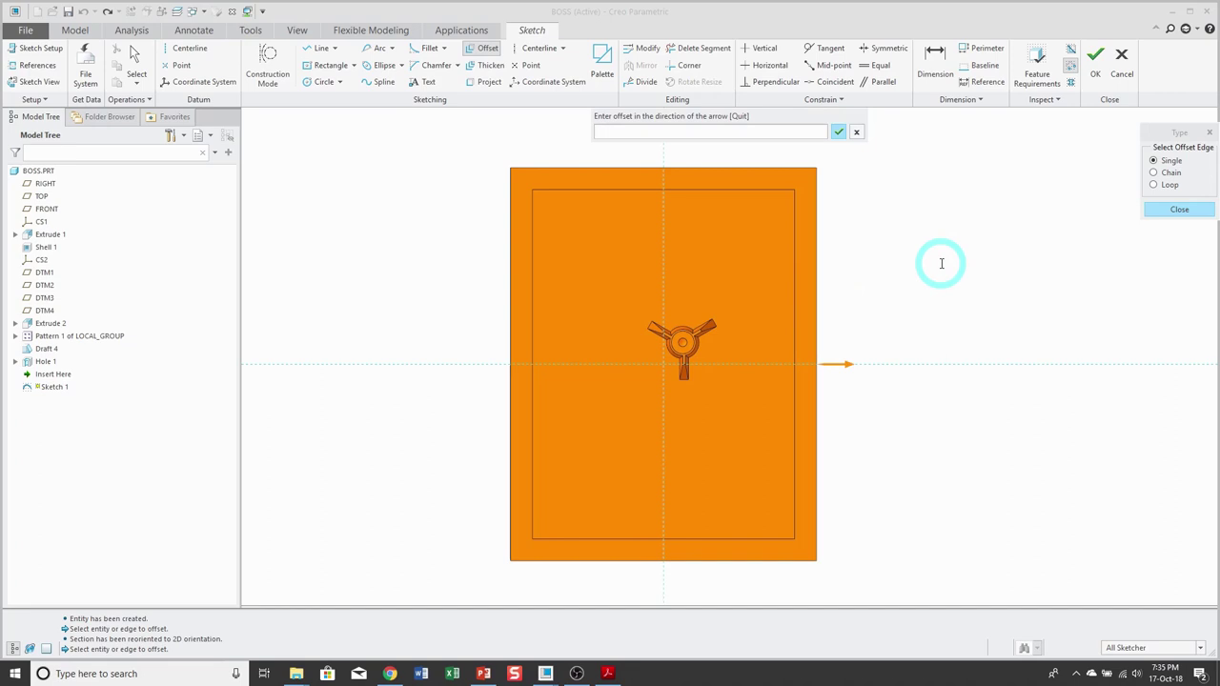
type("1")
key("Return")
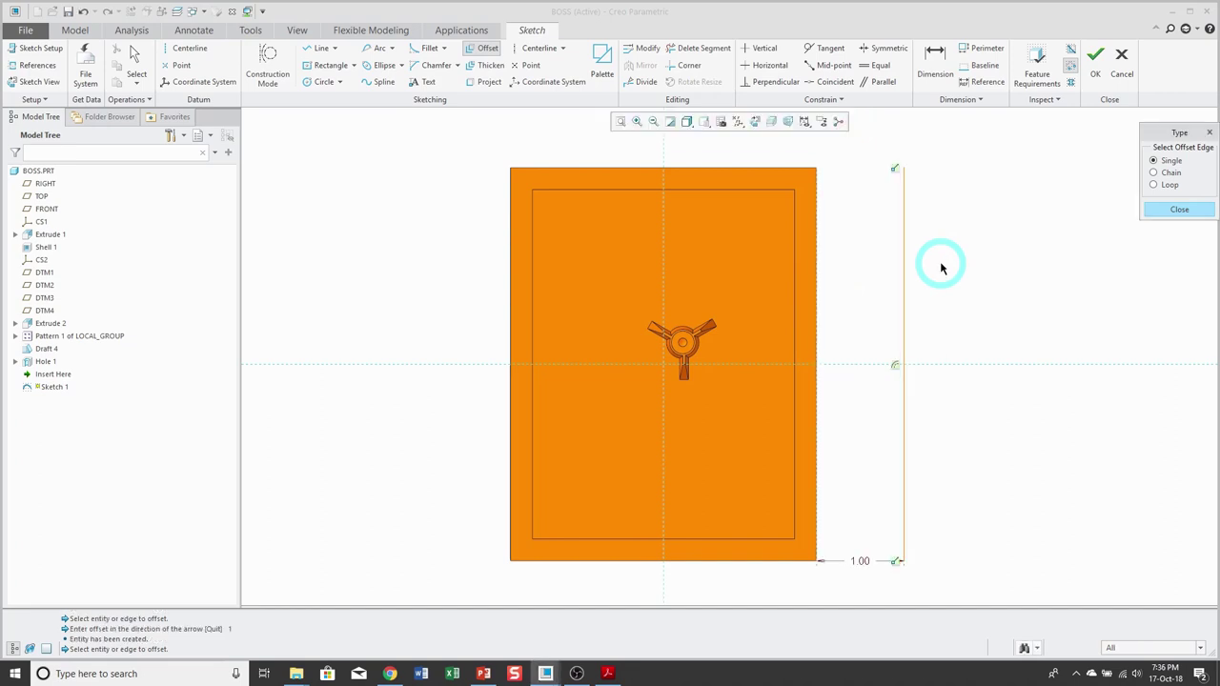
left_click(1173, 210)
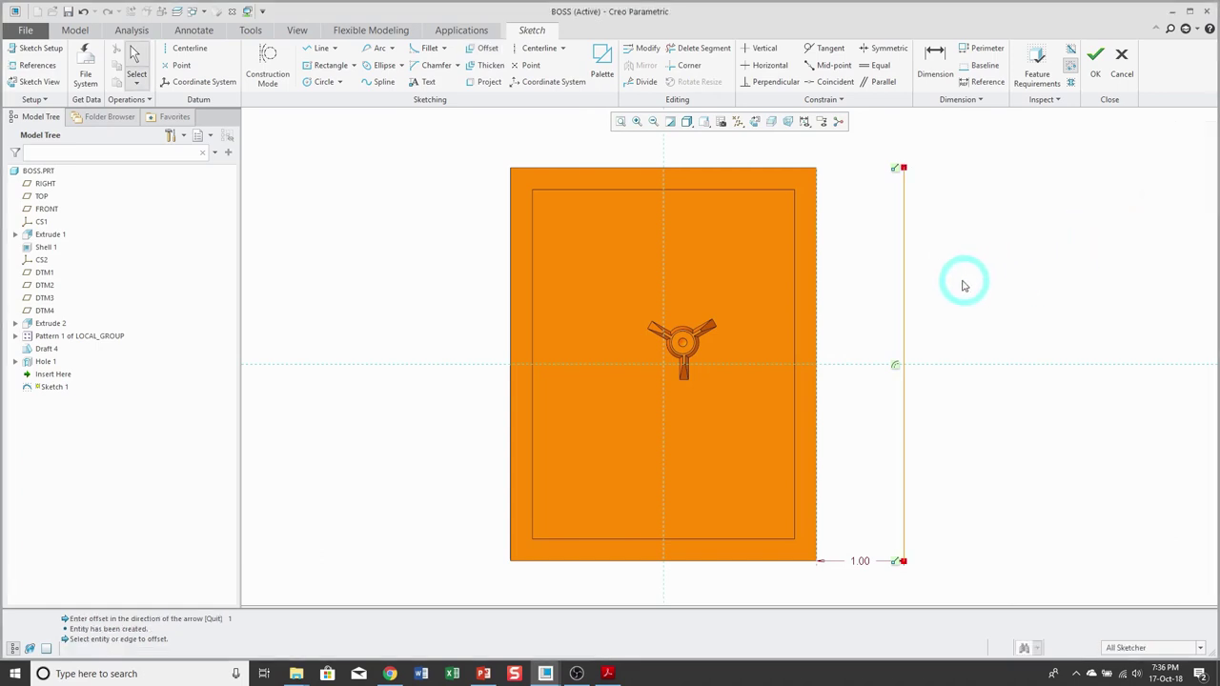
- Convert the offset line beside the part's right edge to a tapered offset
left_click(904, 285)
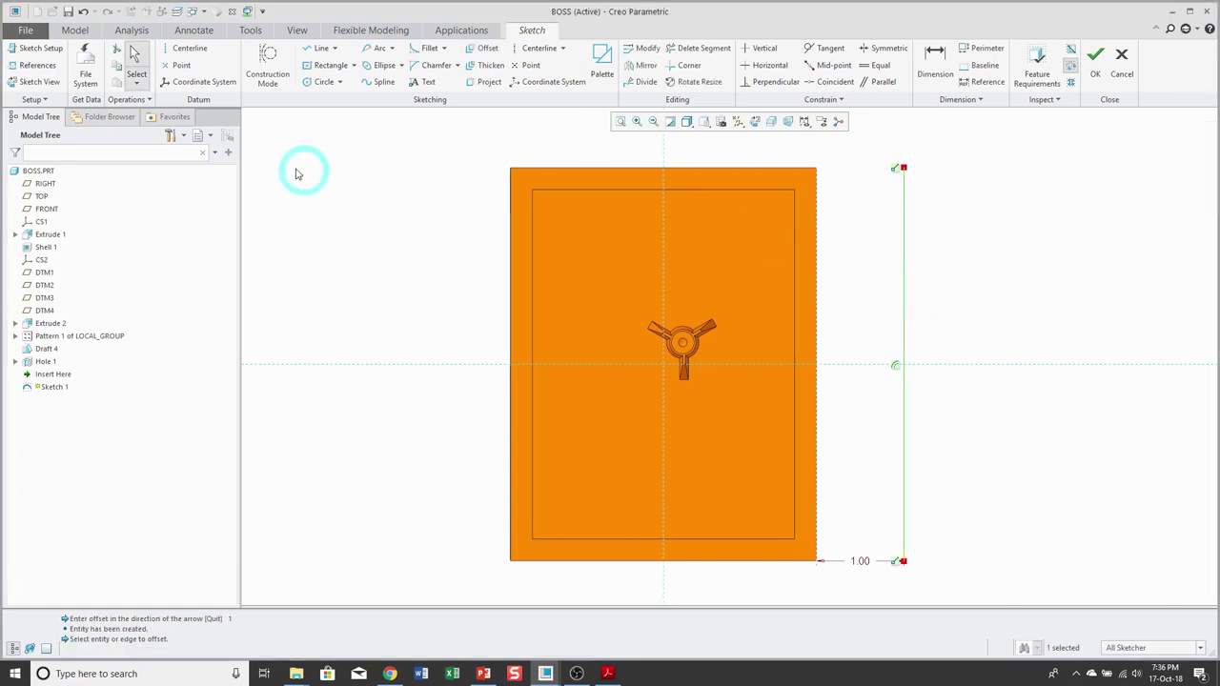
left_click(133, 100)
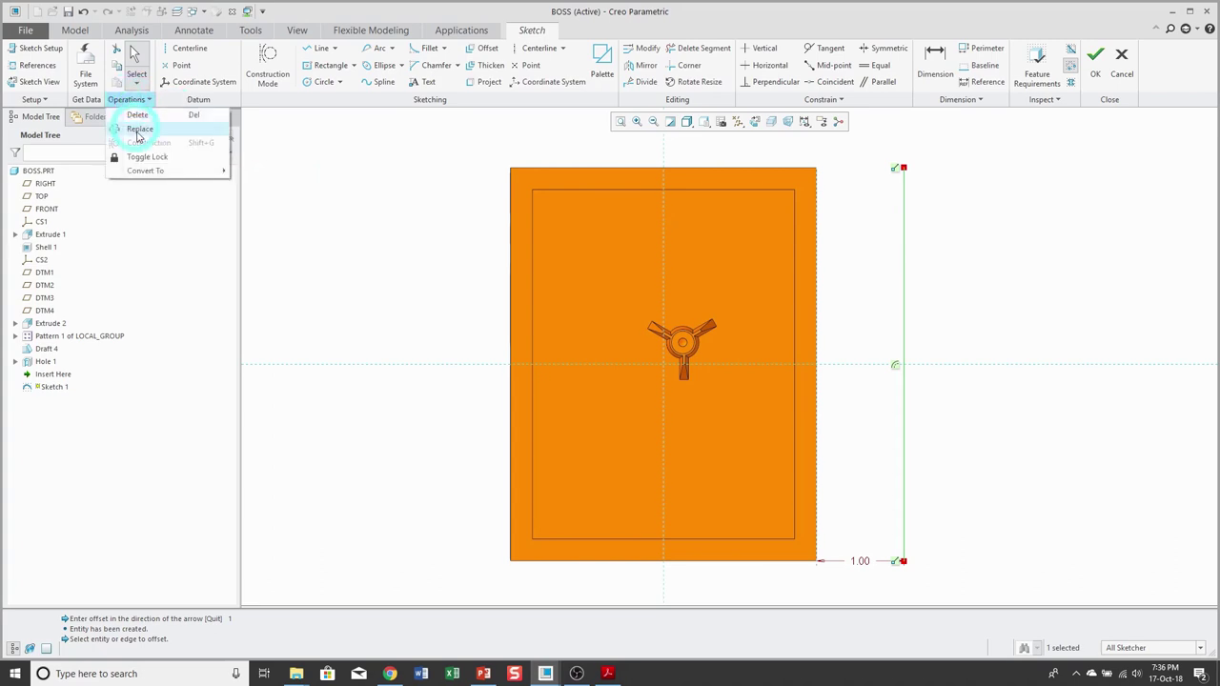
left_click(146, 178)
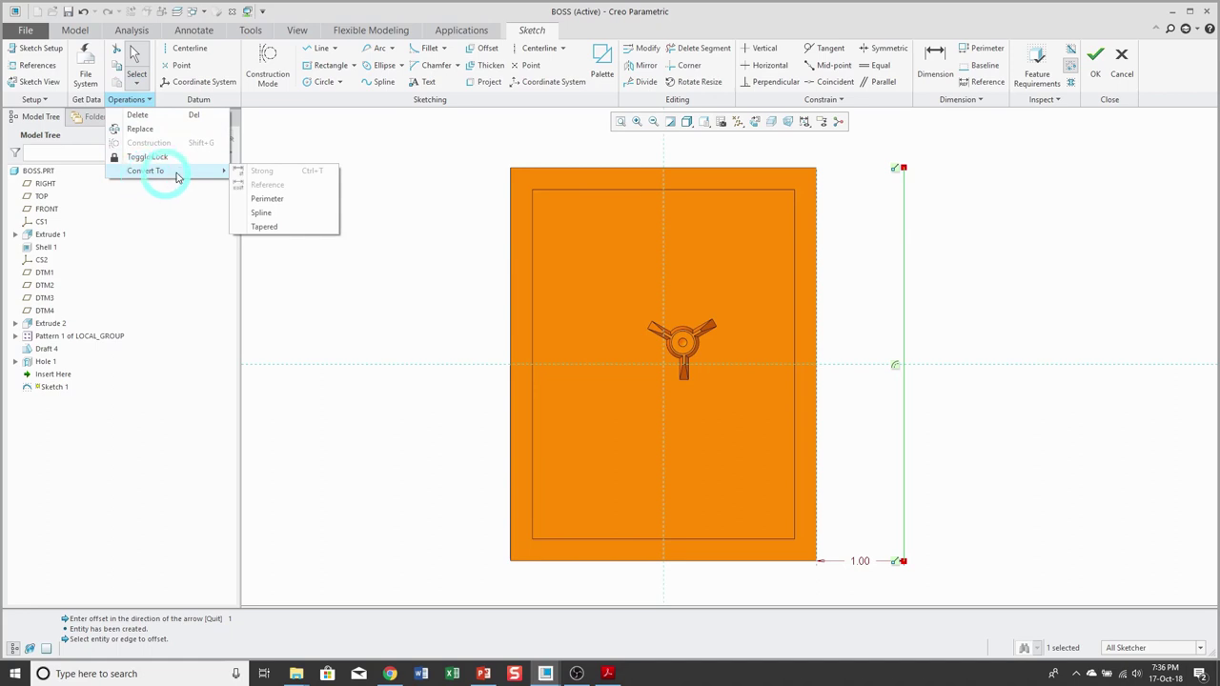
left_click(280, 229)
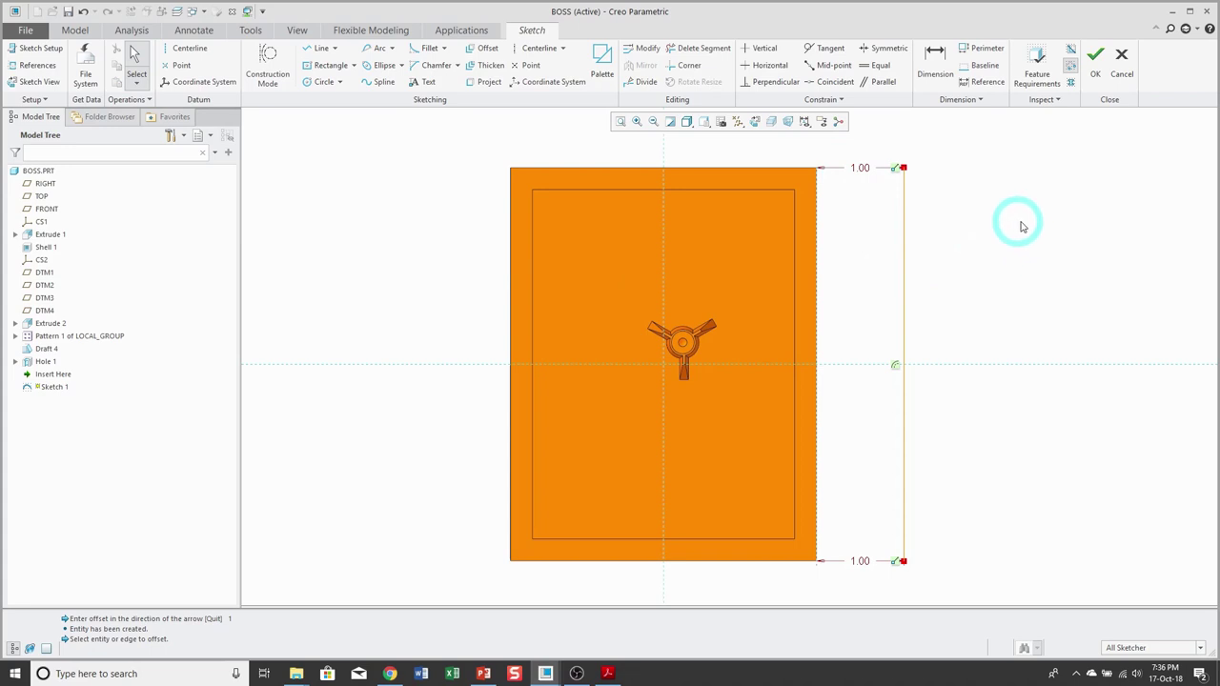
- Set the upper offset dimension of the tapered line to 1.5
left_click(866, 172)
double_click(865, 171)
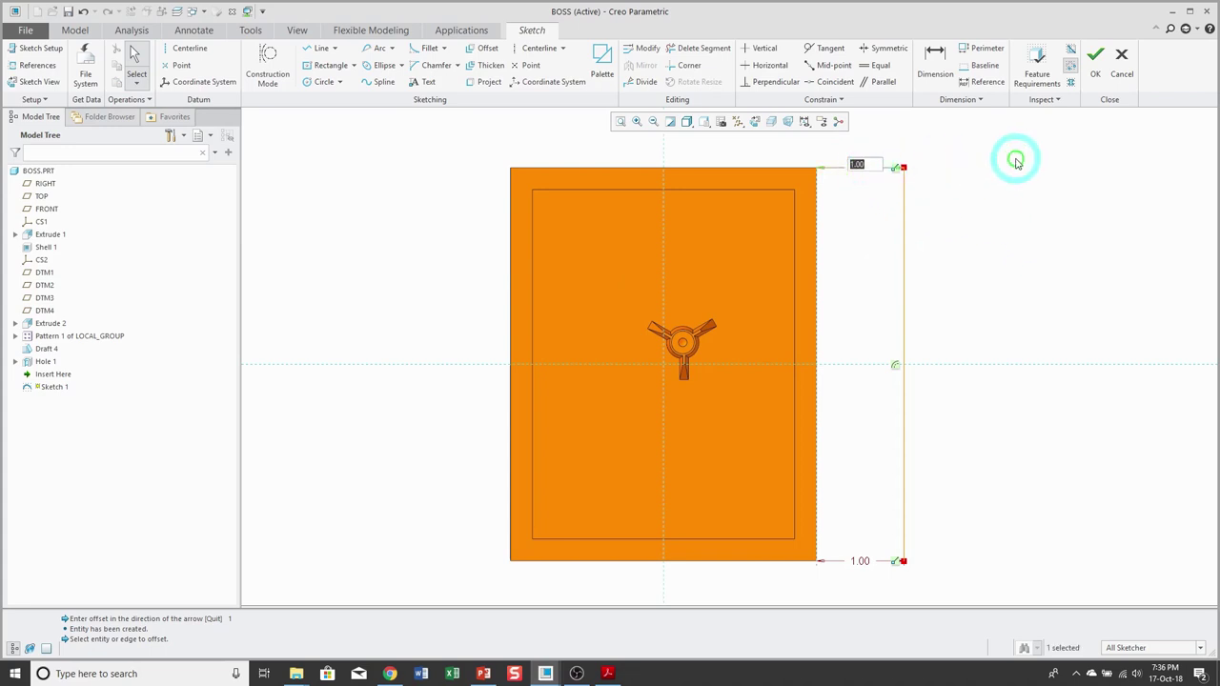
type("1.5")
key("Return")
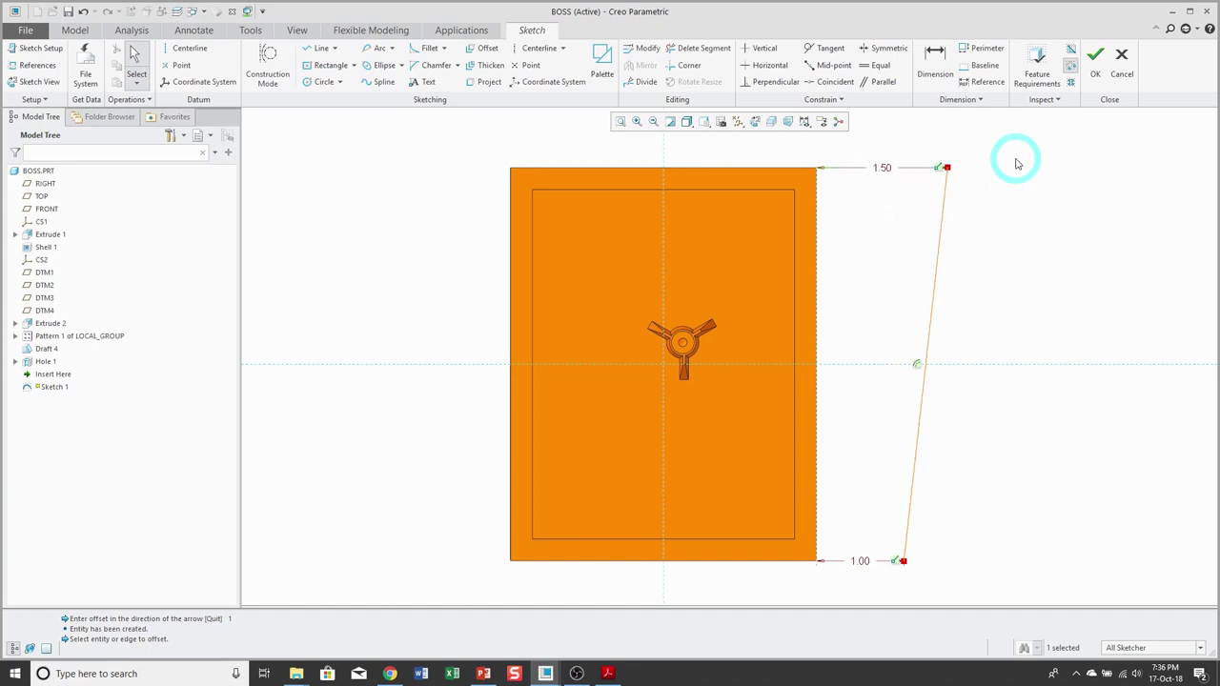
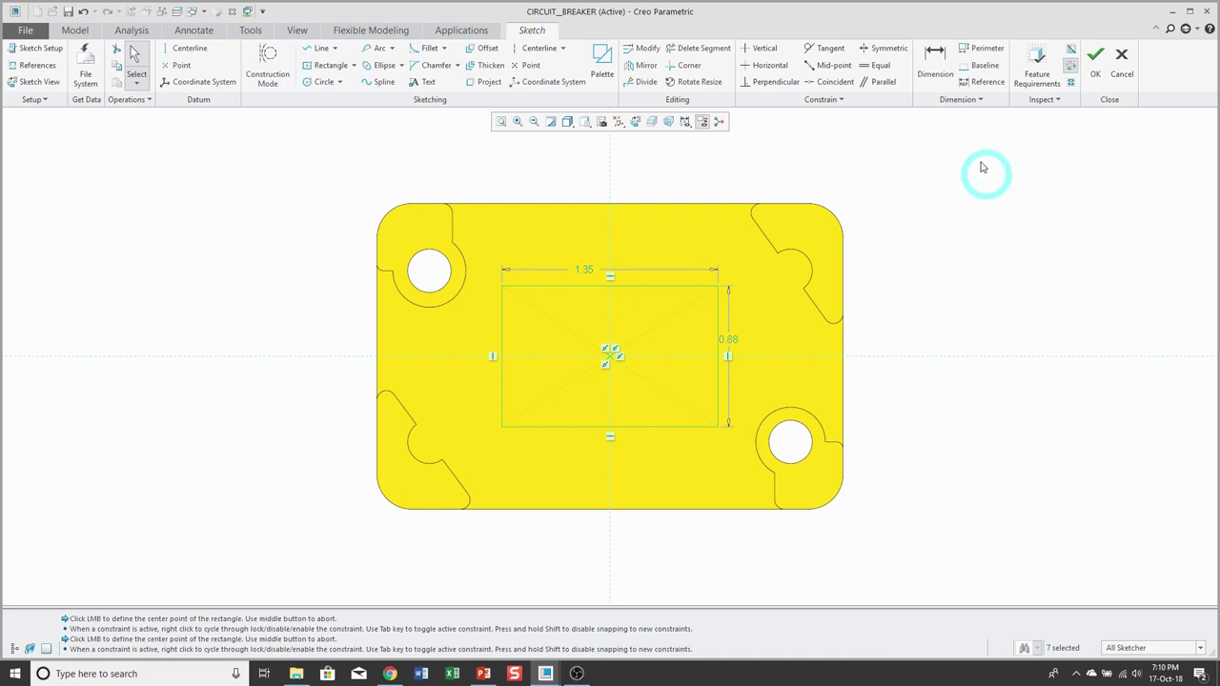
- Dimension the overall width of the circuit breaker between its left and right edges, placed above the part
left_click(947, 76)
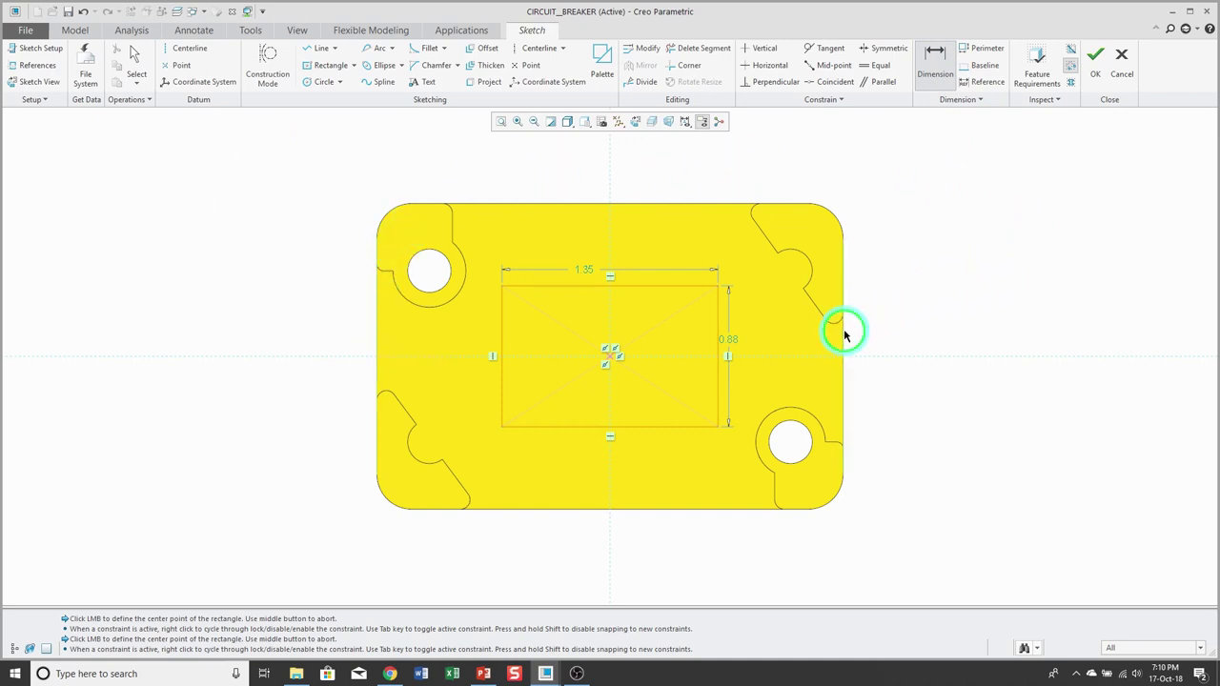
middle_click(596, 182)
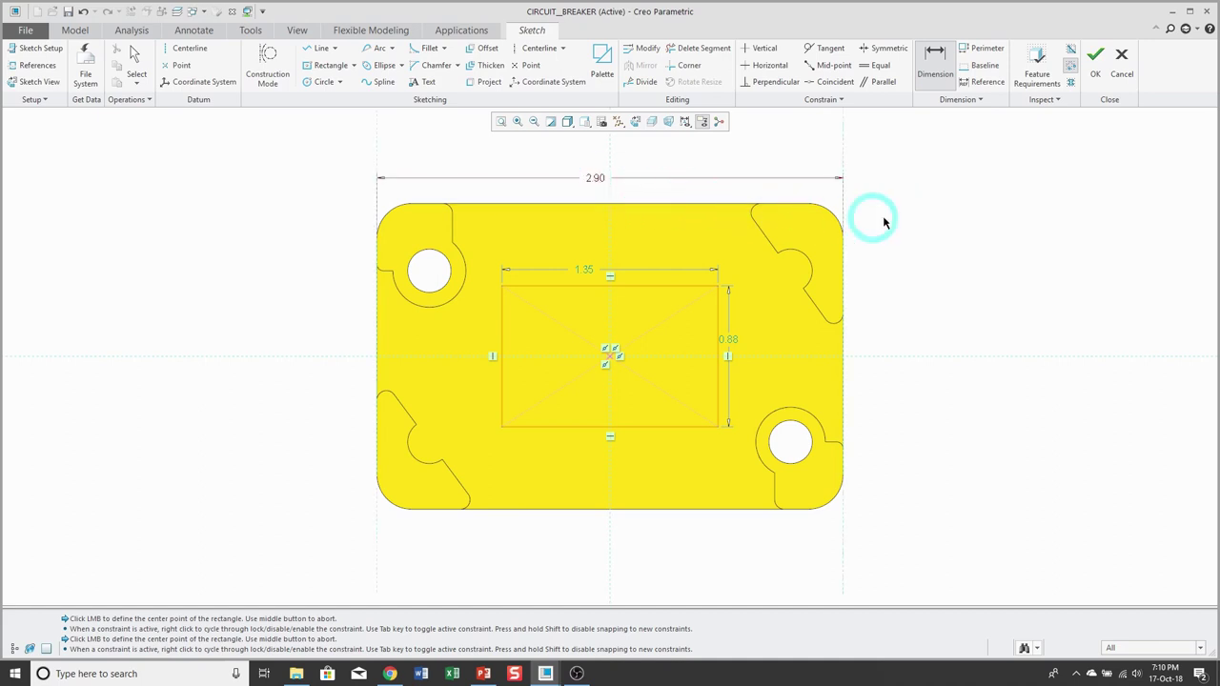
middle_click(950, 268)
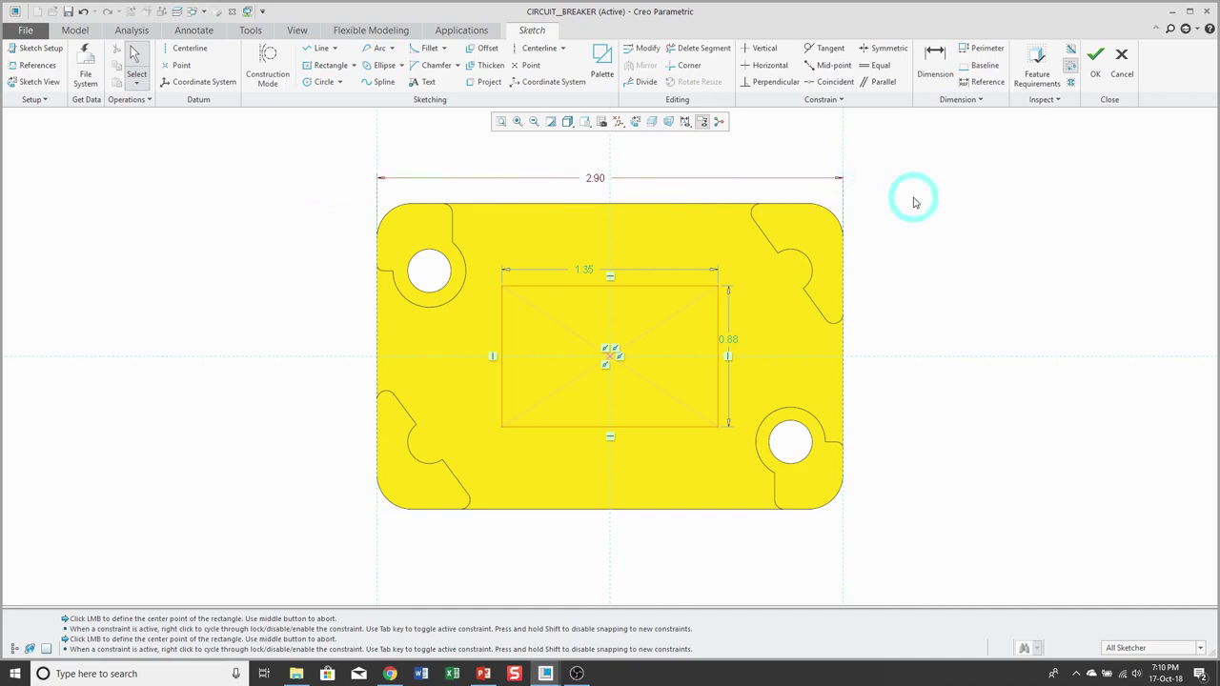
- Switch the sketch dimensions to display their symbolic names instead of values
left_click(251, 29)
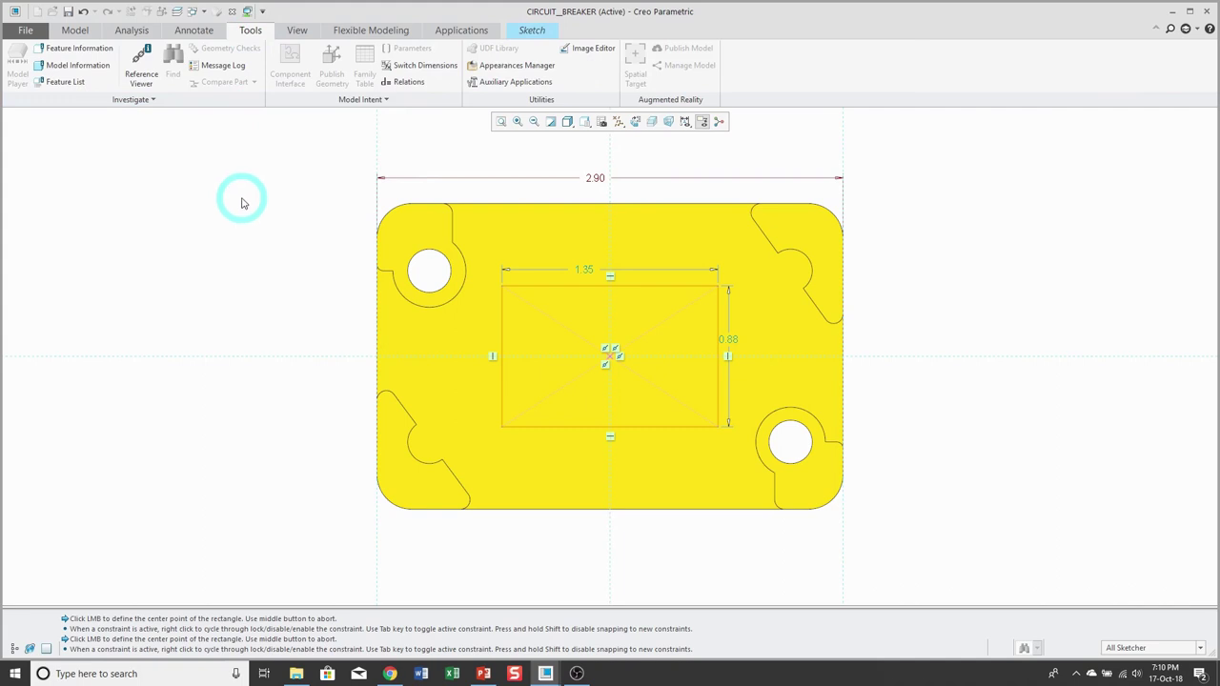
left_click(403, 65)
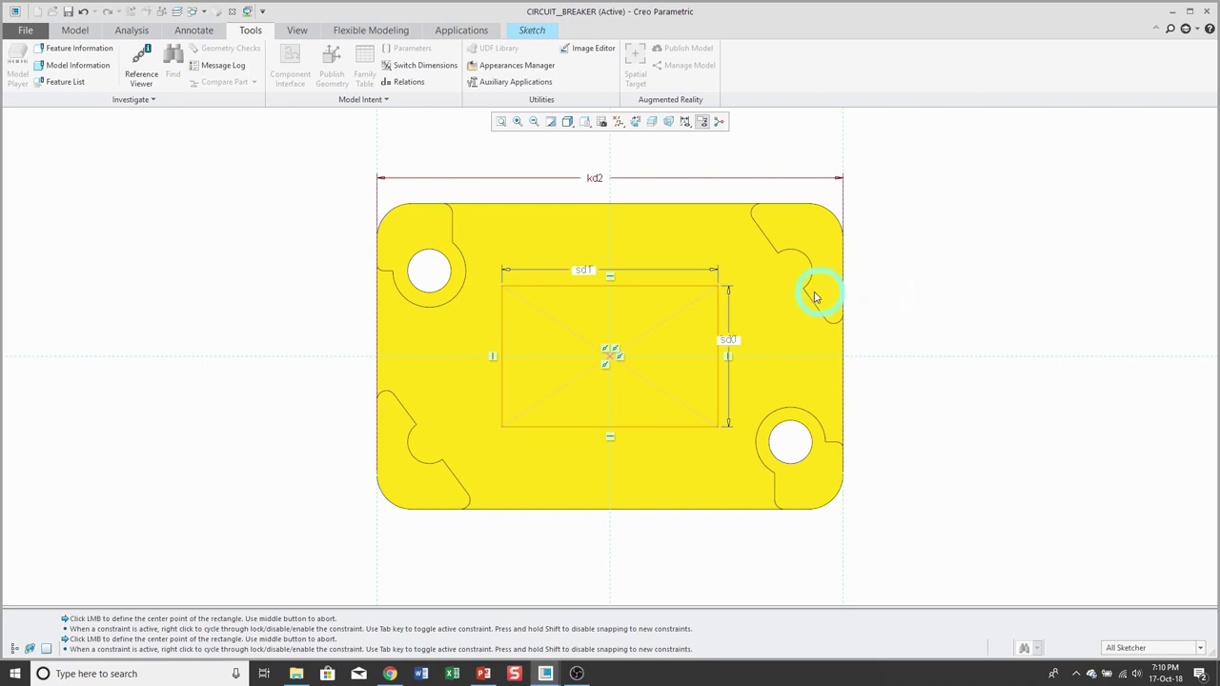
left_click(434, 67)
left_click(429, 67)
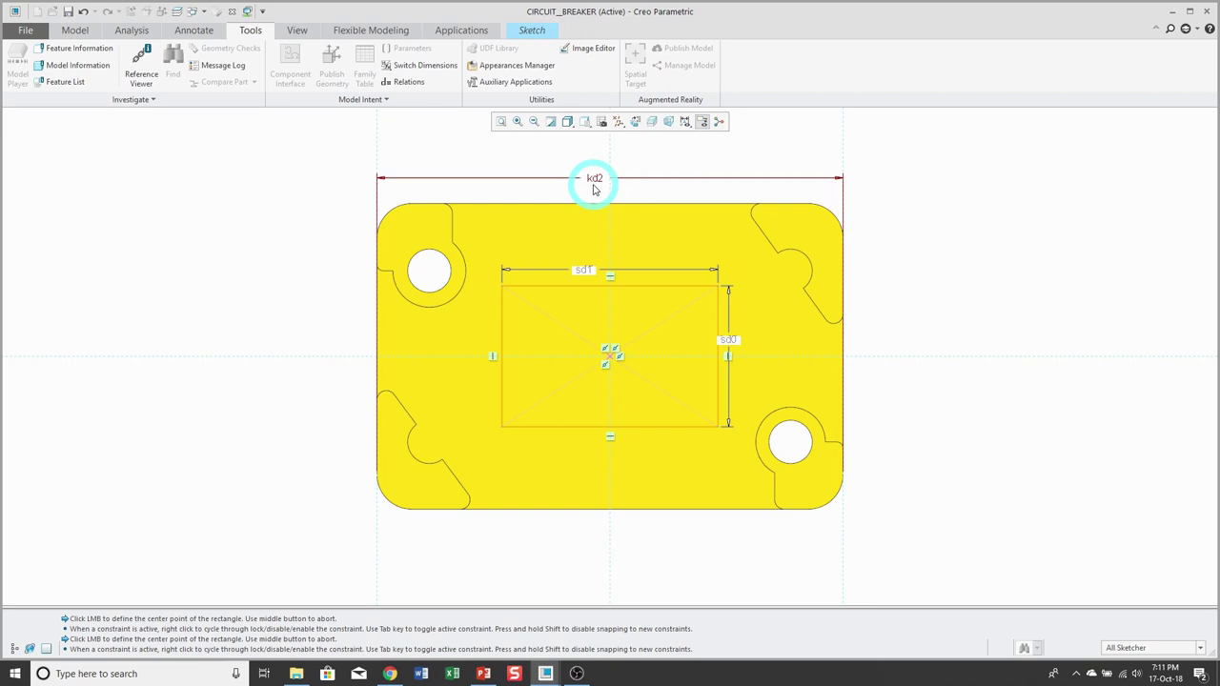
- Add the section relation sd1 = kd2 / 2 so the rectangle's width is half the part's overall width
left_click(403, 84)
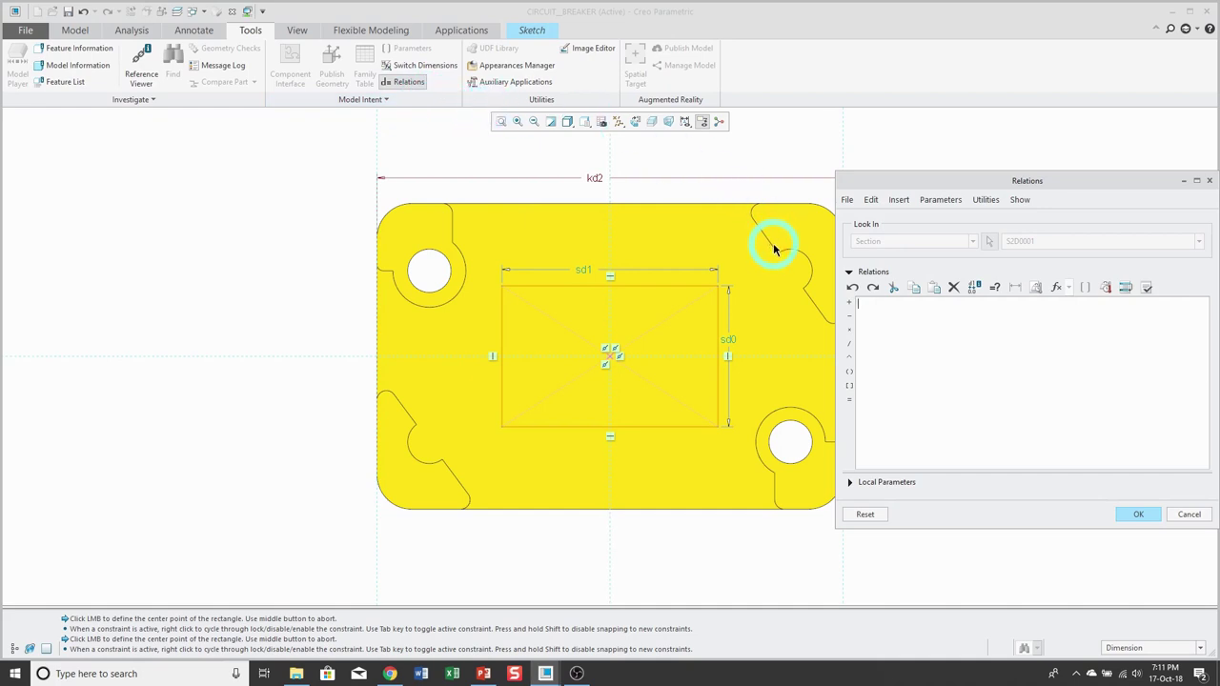
left_click(582, 268)
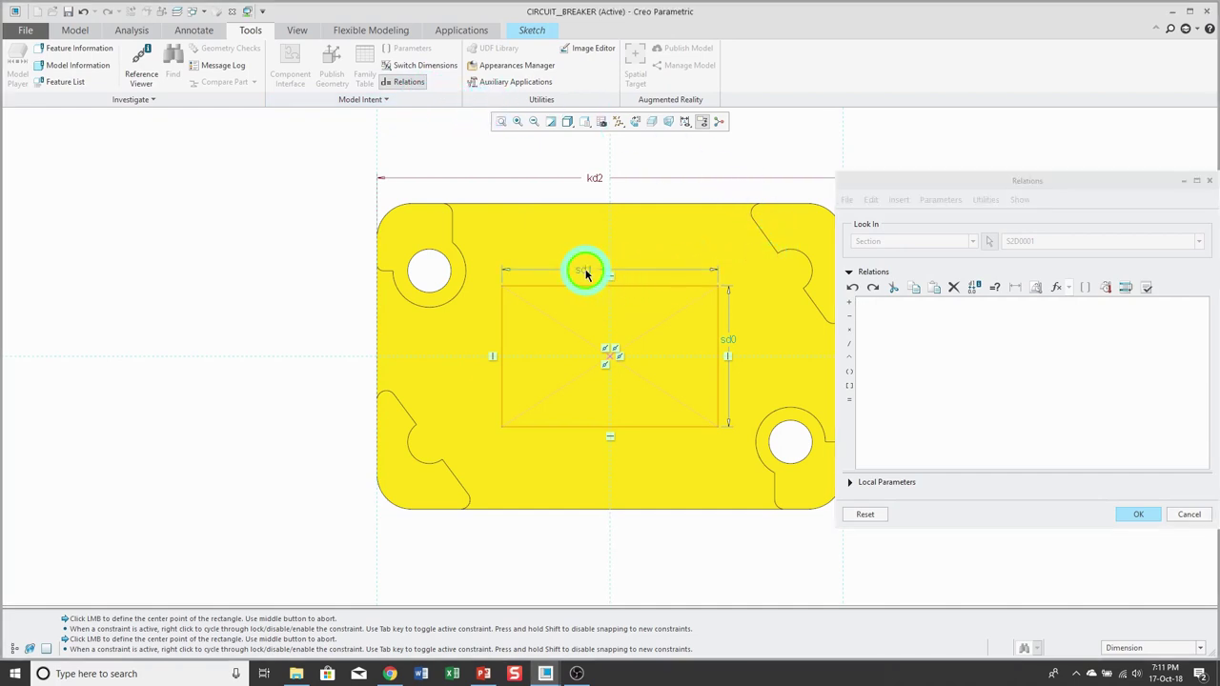
left_click(951, 321)
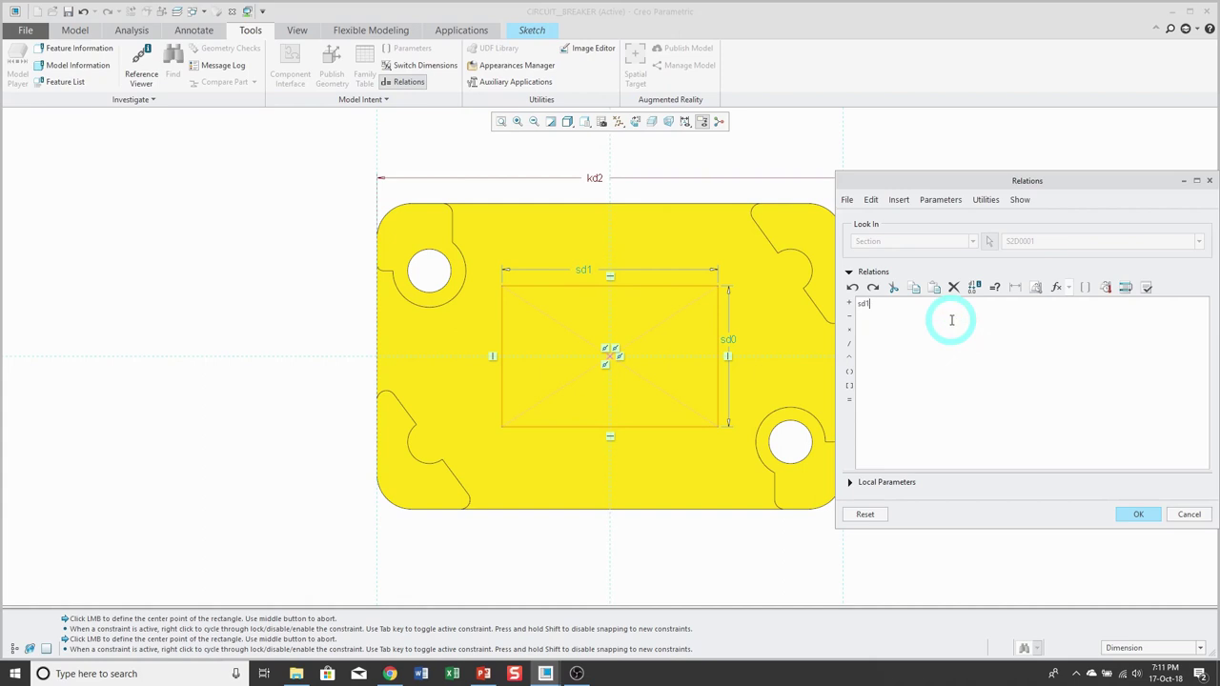
type("=")
left_click(597, 174)
left_click(985, 311)
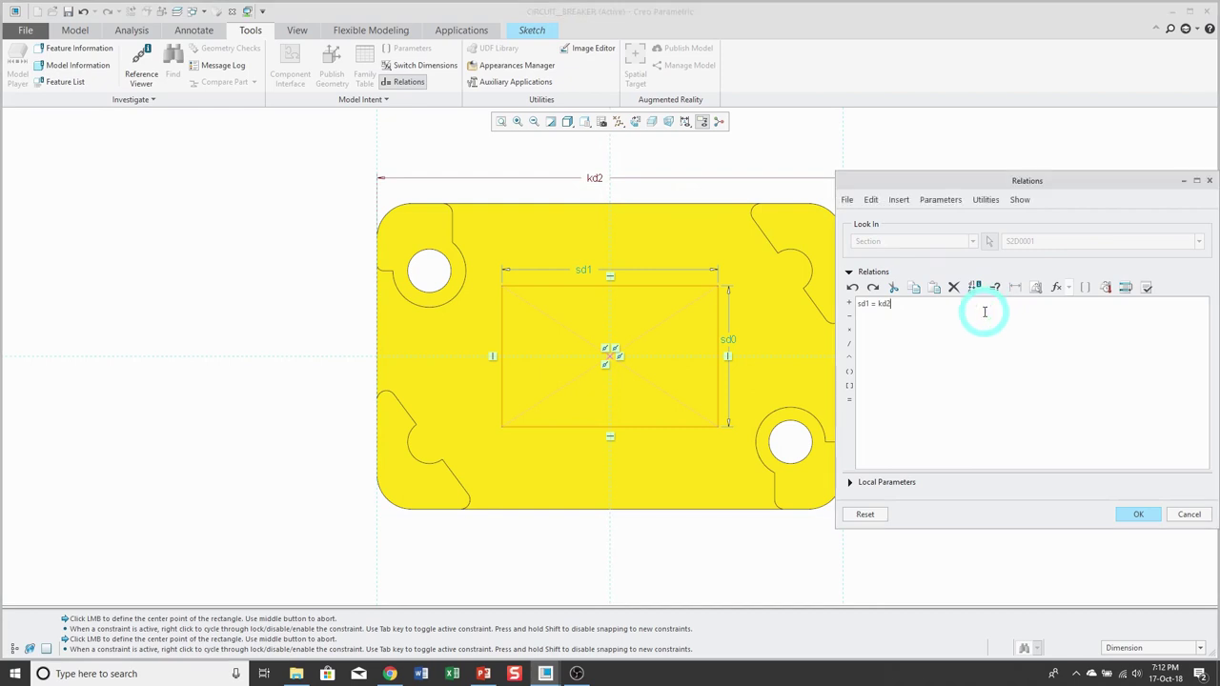
type("/ 2")
left_click(1138, 513)
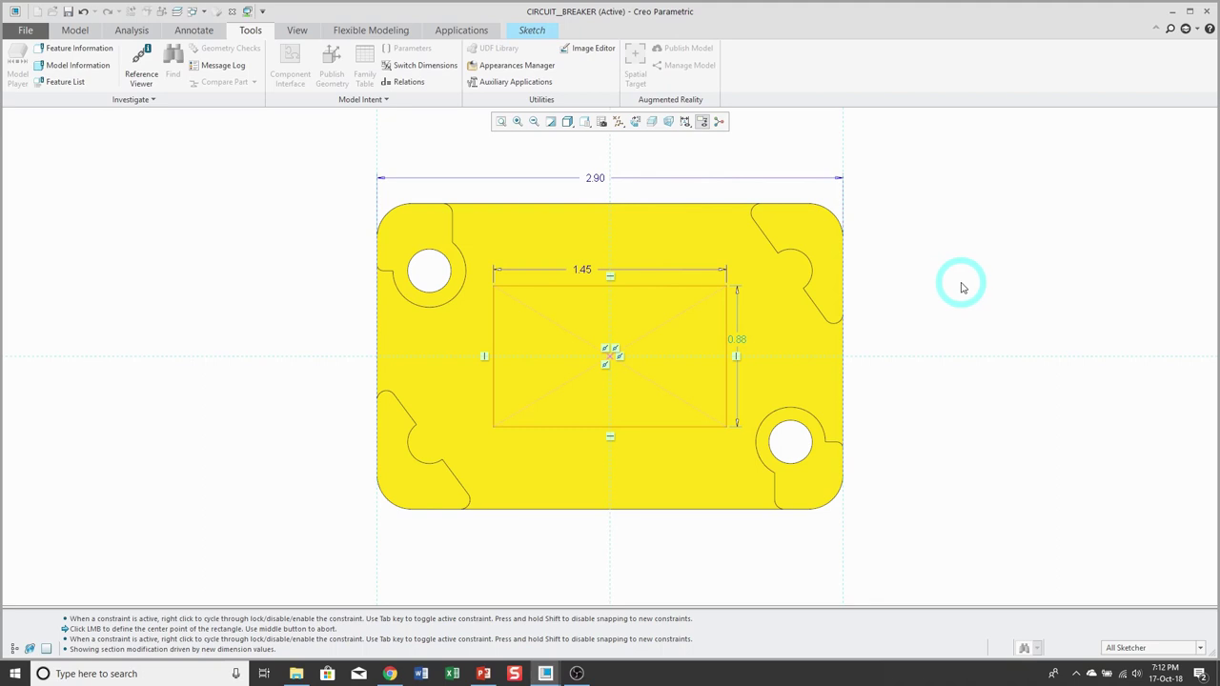
- Try to edit the rectangle's width dimension, review the relation that governs it, and return to the sketching tools
double_click(582, 276)
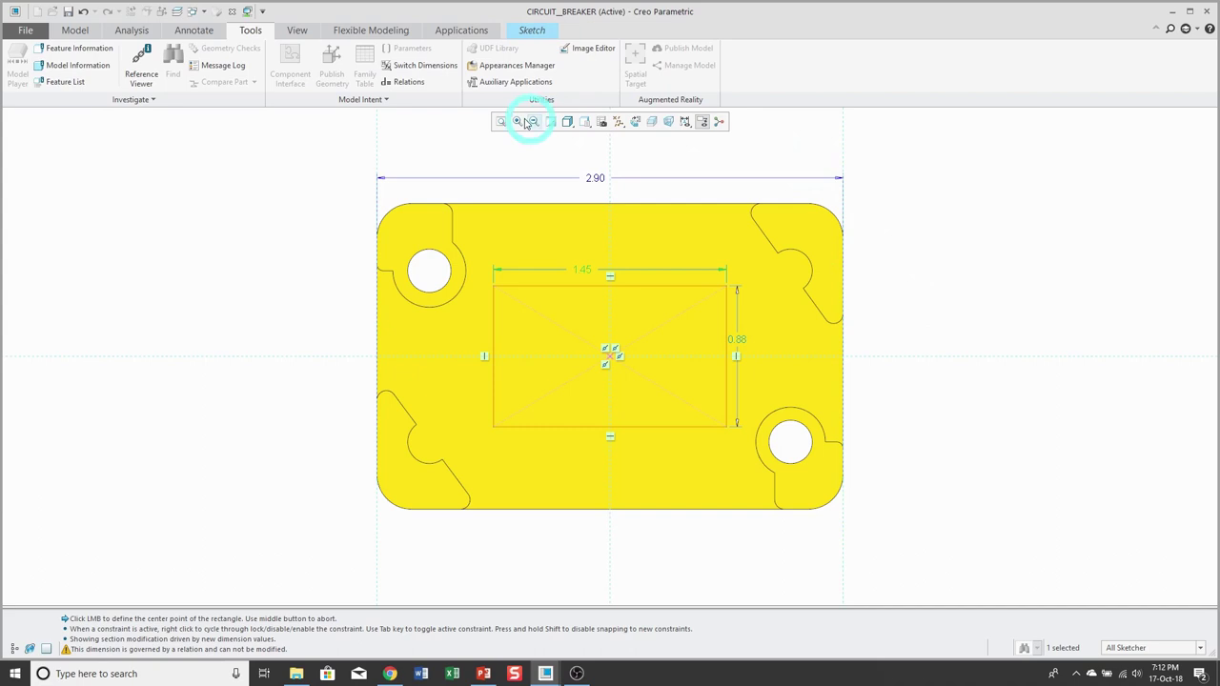
left_click(405, 82)
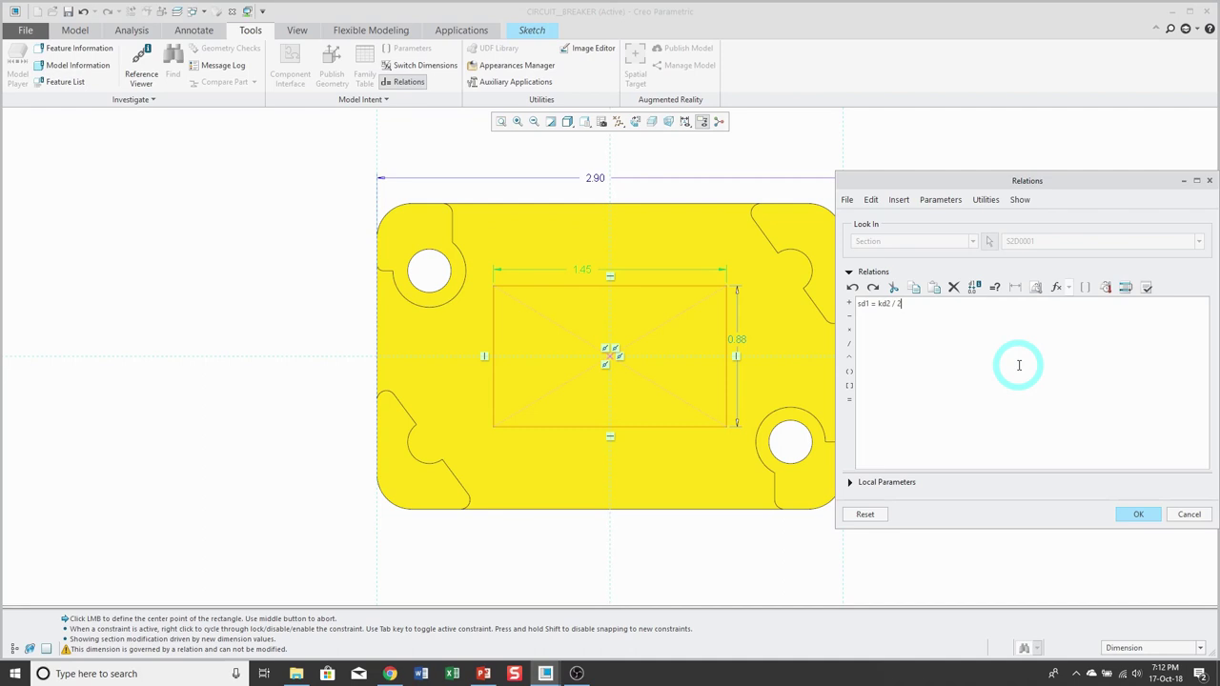
left_click(920, 339)
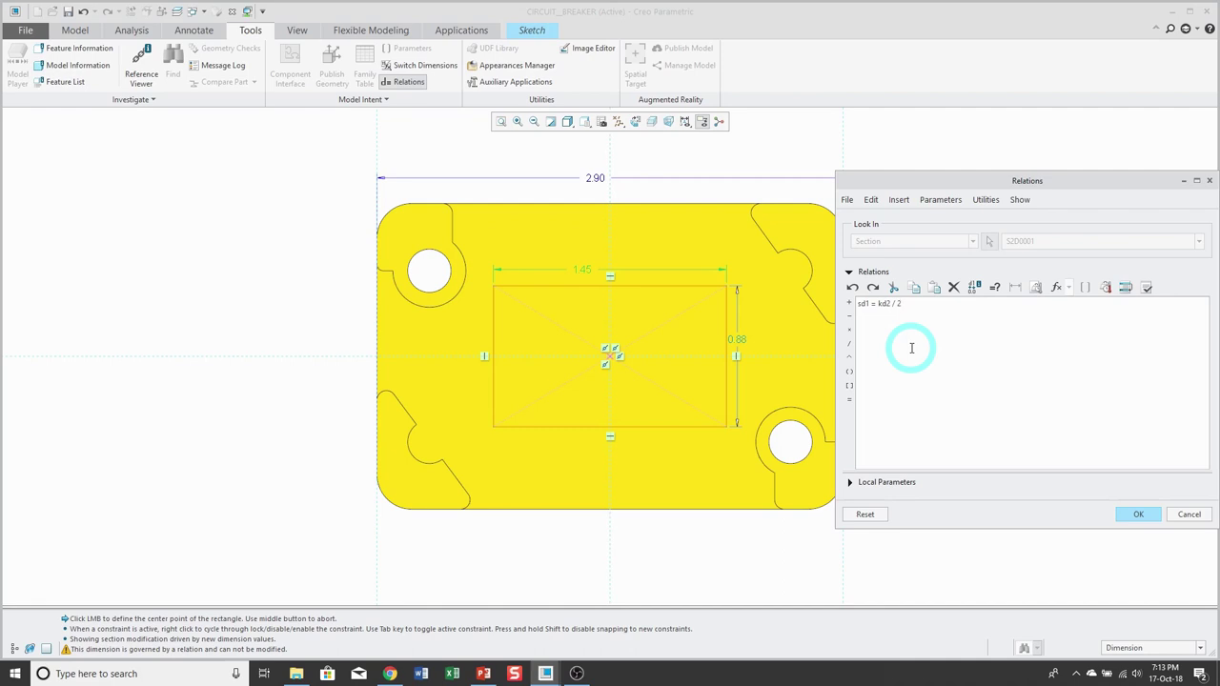
left_click(1138, 514)
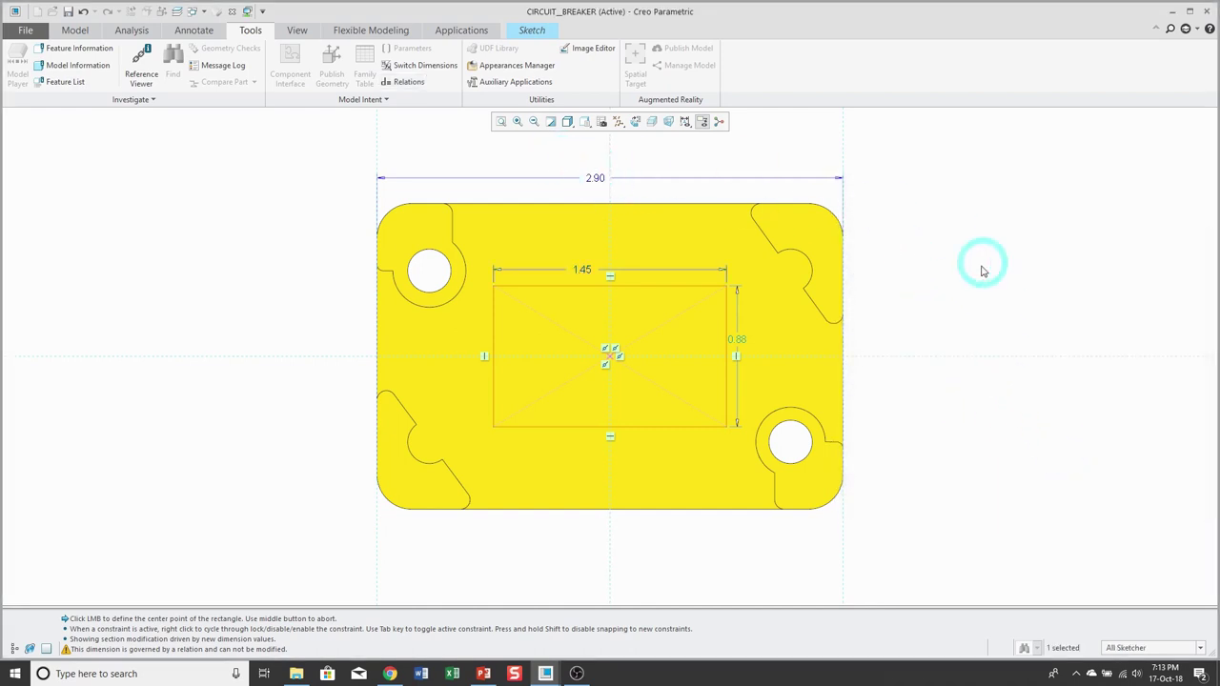
left_click(536, 31)
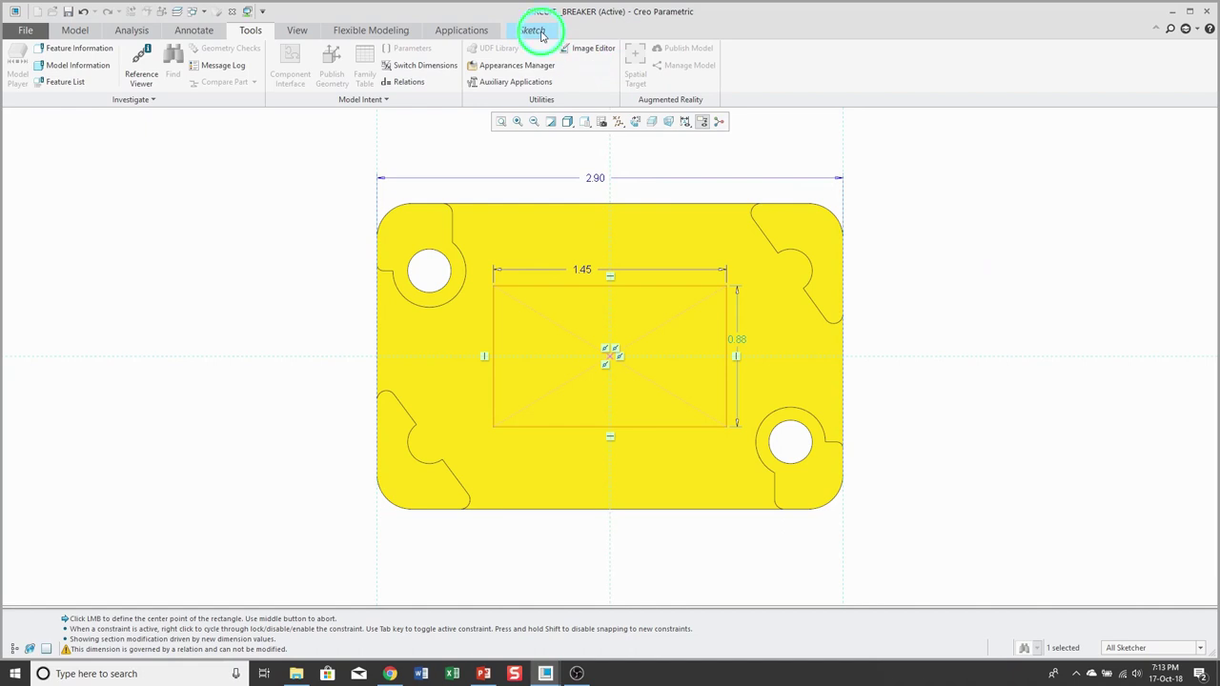